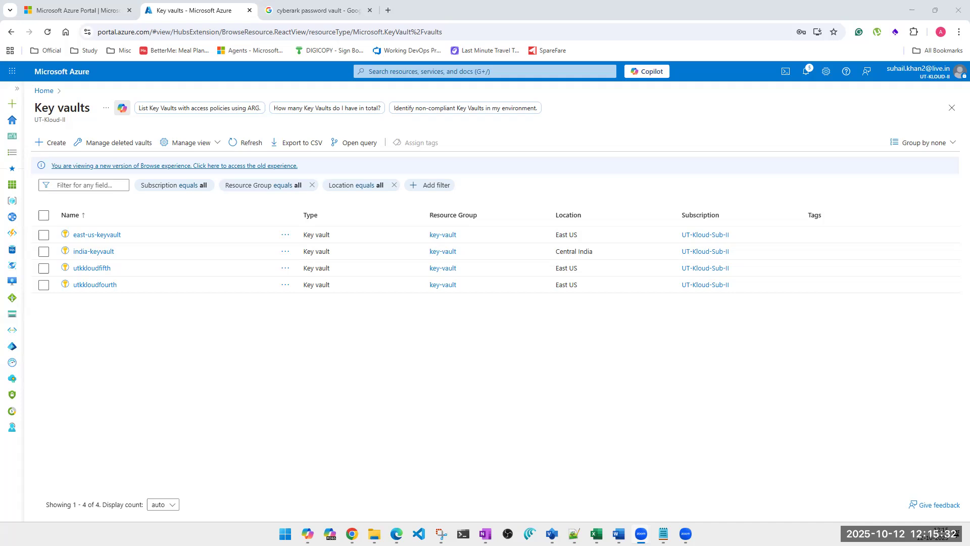
Step: Refresh the key vault list and open the Keys page of east-us-keyvault
left_click(247, 147)
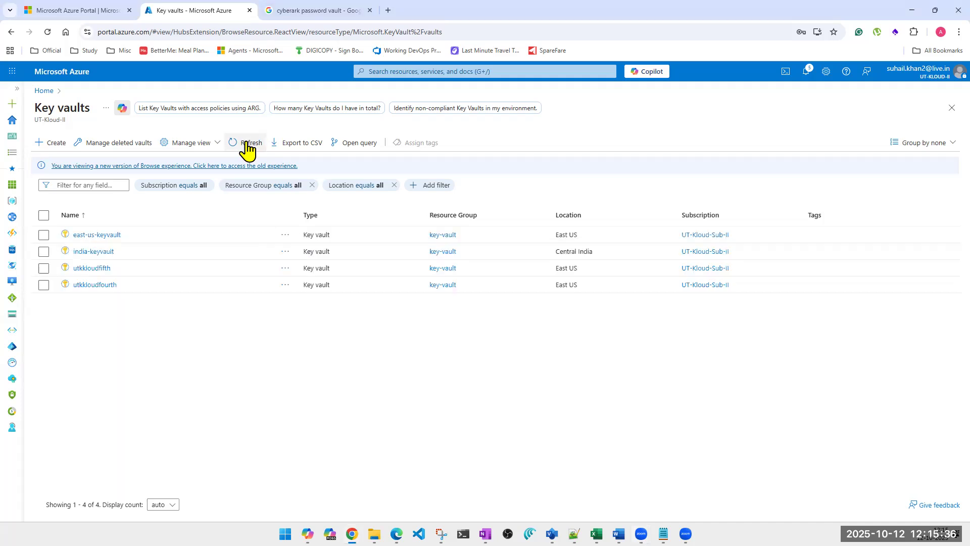
left_click(99, 235)
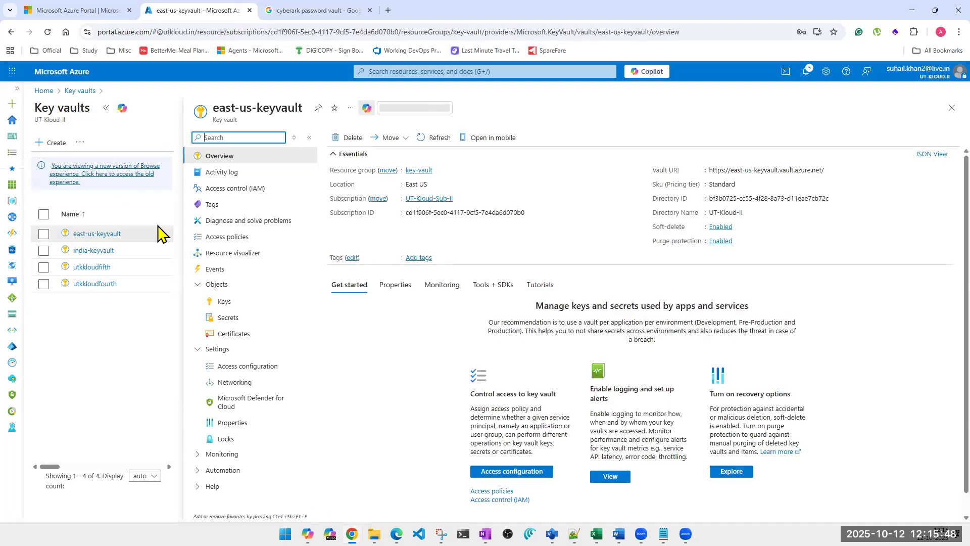
left_click(226, 302)
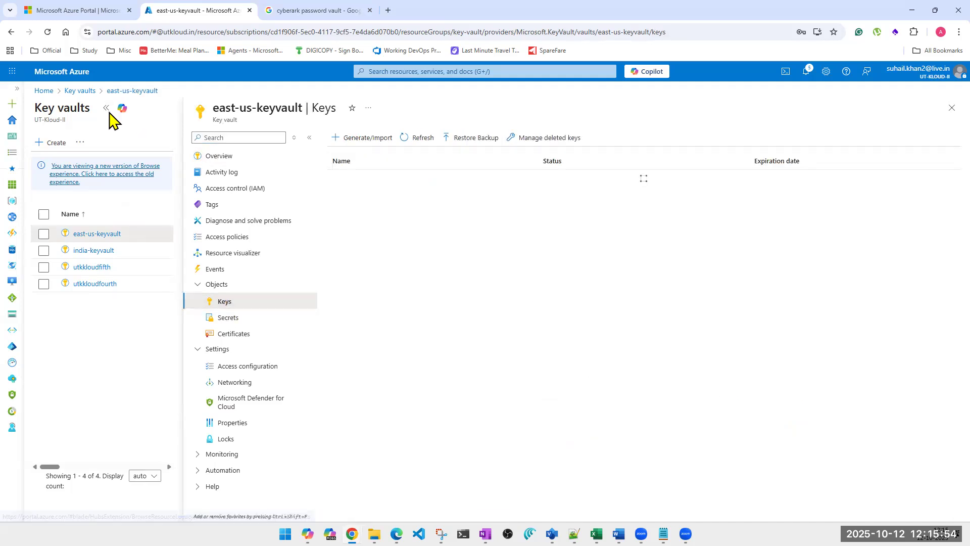
left_click(106, 108)
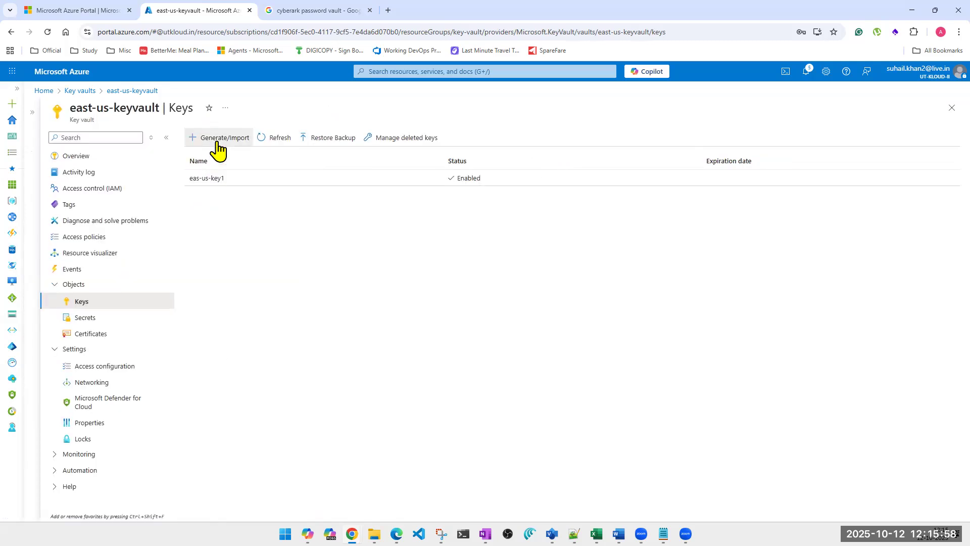
Step: Generate an RSA 2048 key named eastuskeynumber1 in the vault
left_click(219, 148)
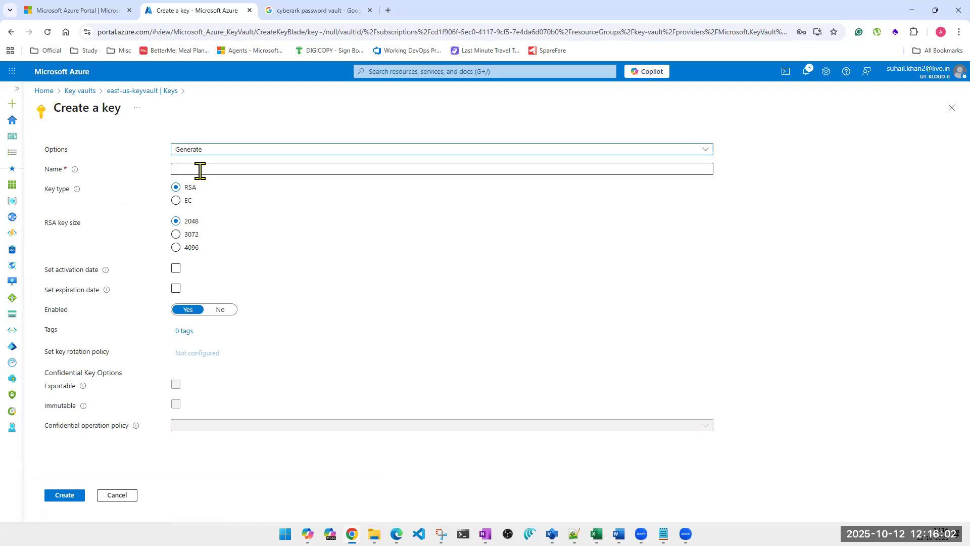
left_click(200, 170)
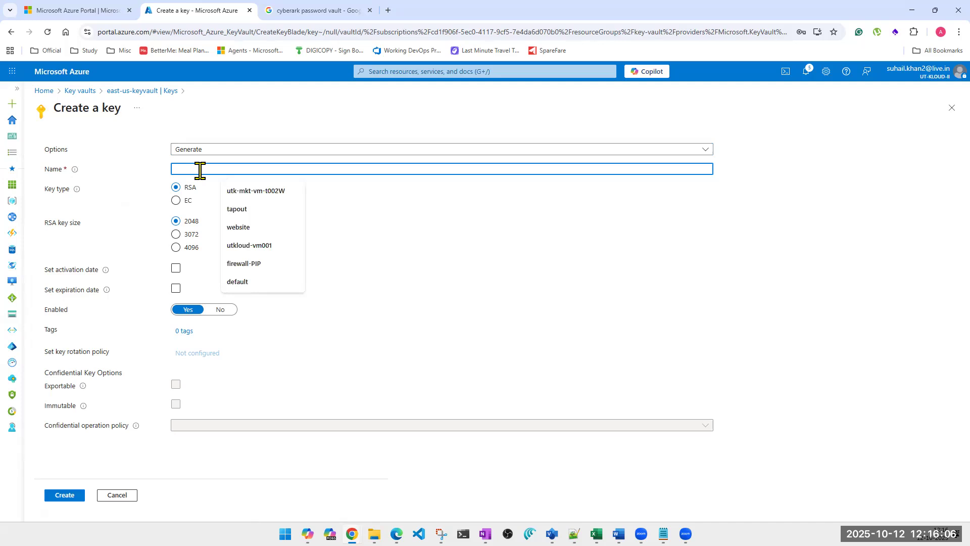
type("eastus")
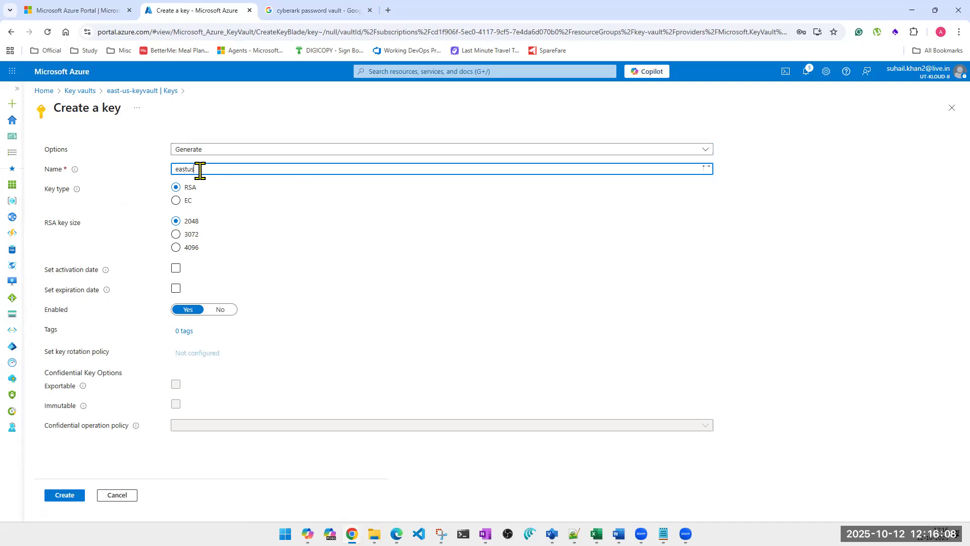
type("keynumber1")
left_click(66, 497)
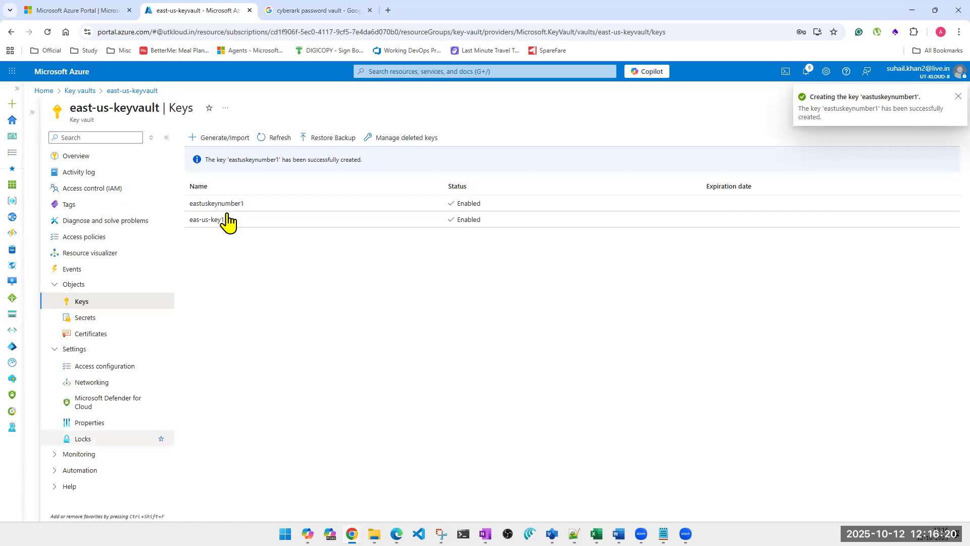
Step: Examine the current version of eastuskeynumber1, copy its key identifier, and return to the vault's key list
left_click(226, 204)
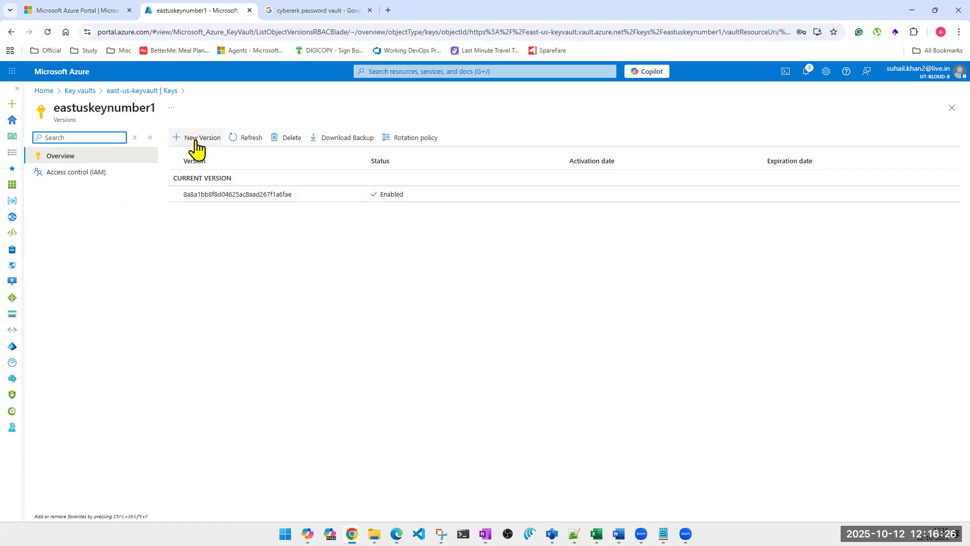
left_click(221, 194)
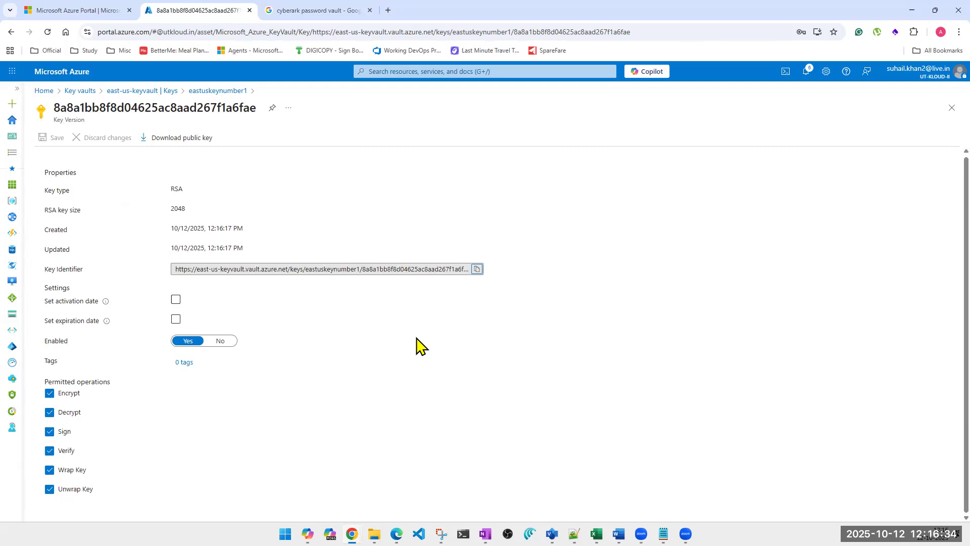
left_click(479, 269)
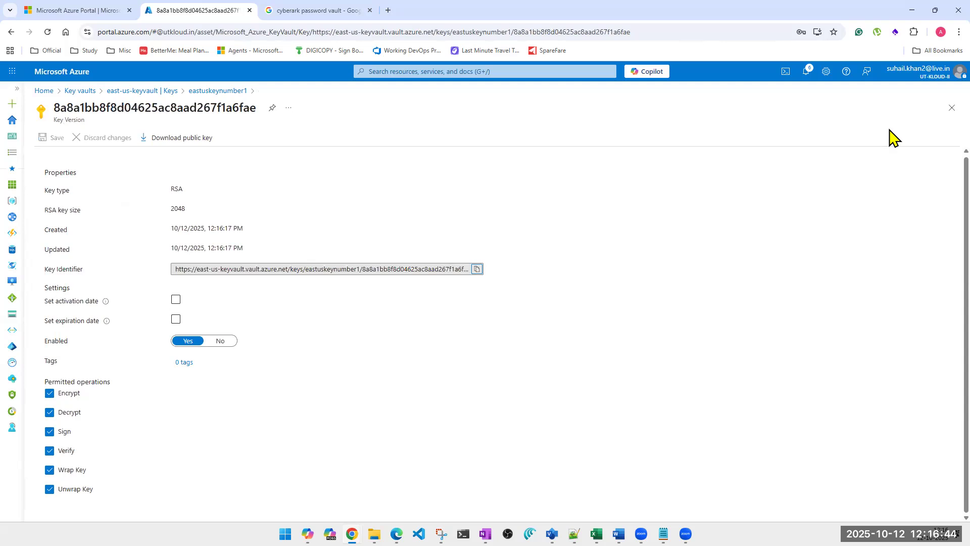
left_click(950, 113)
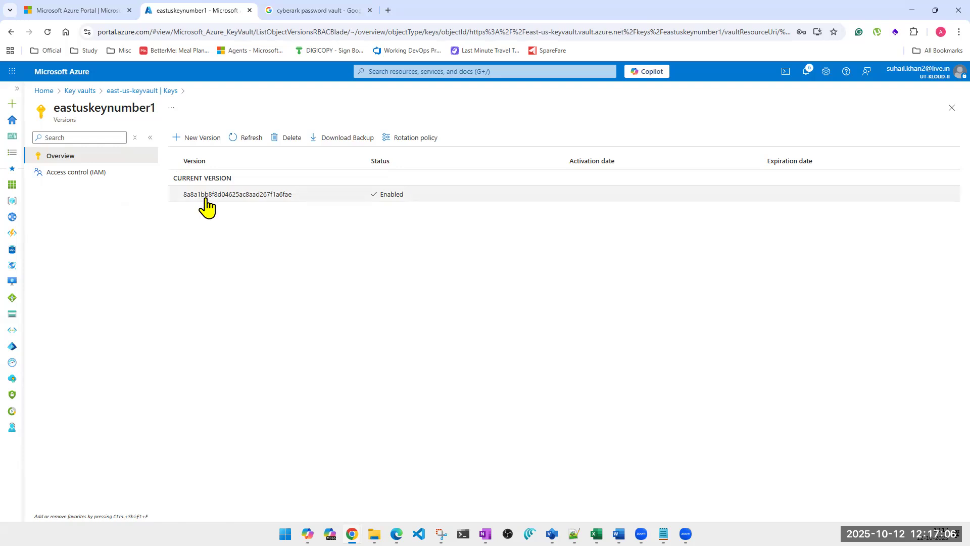
left_click(951, 109)
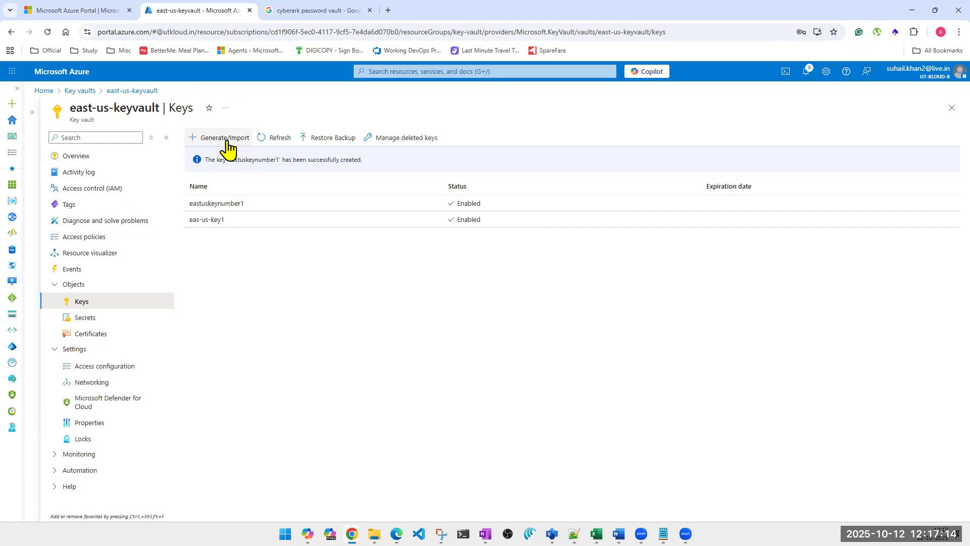
left_click(227, 141)
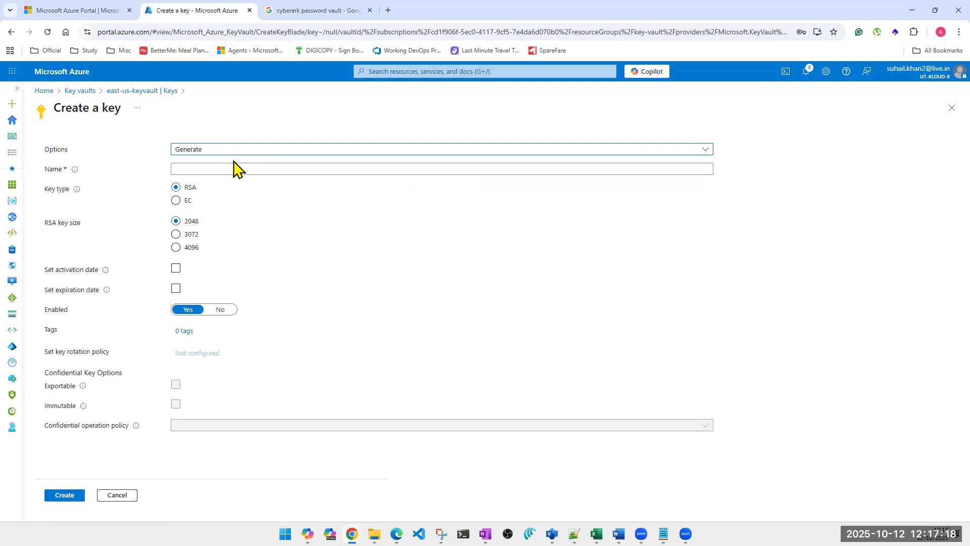
left_click(237, 152)
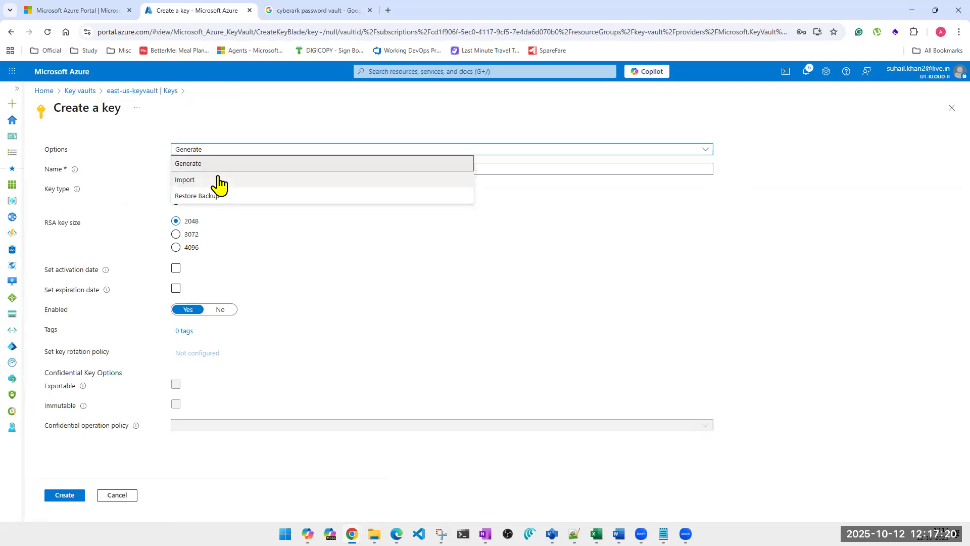
left_click(218, 182)
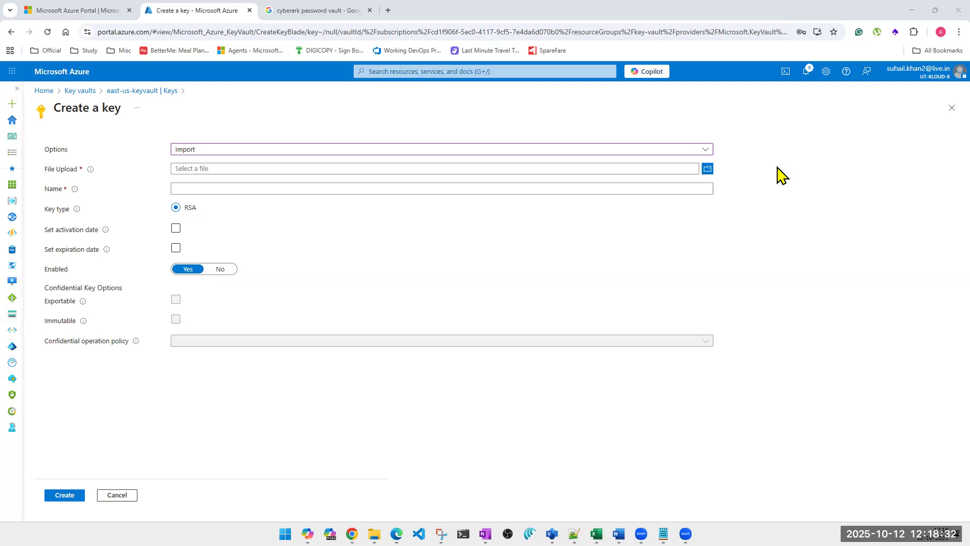
left_click(708, 168)
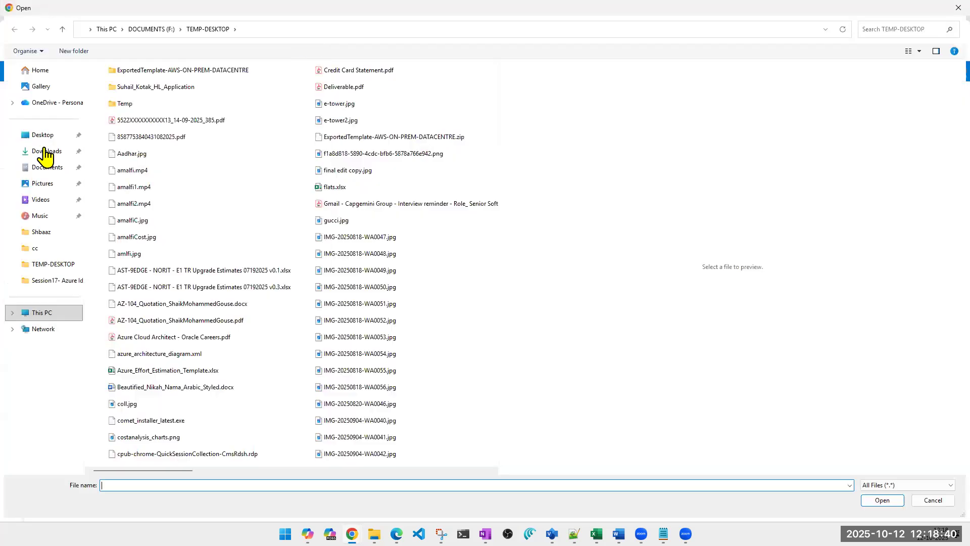
left_click(43, 135)
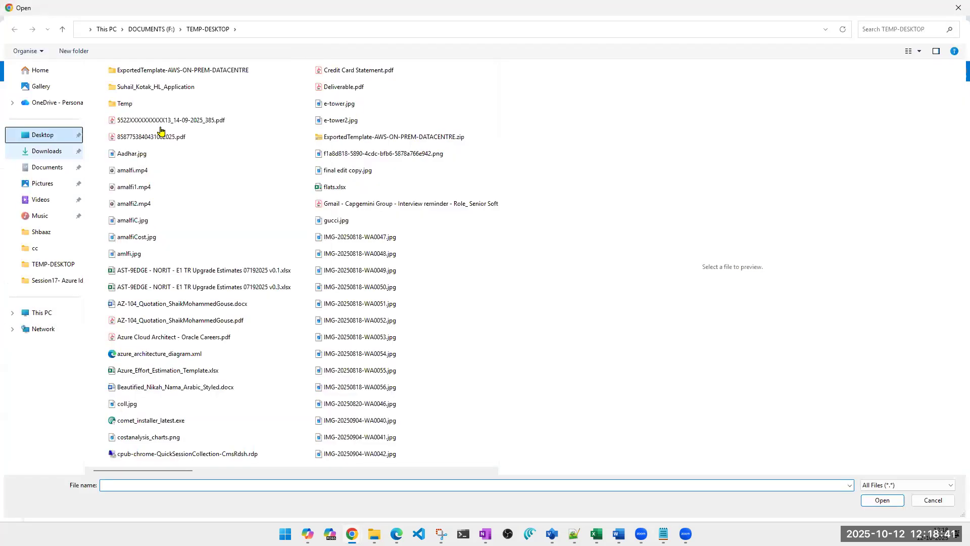
left_click(940, 10)
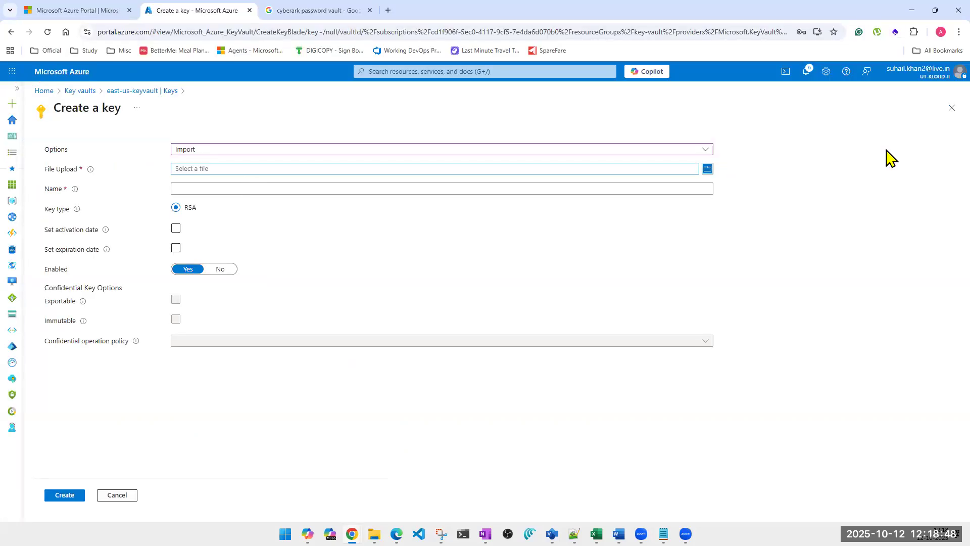
left_click(952, 108)
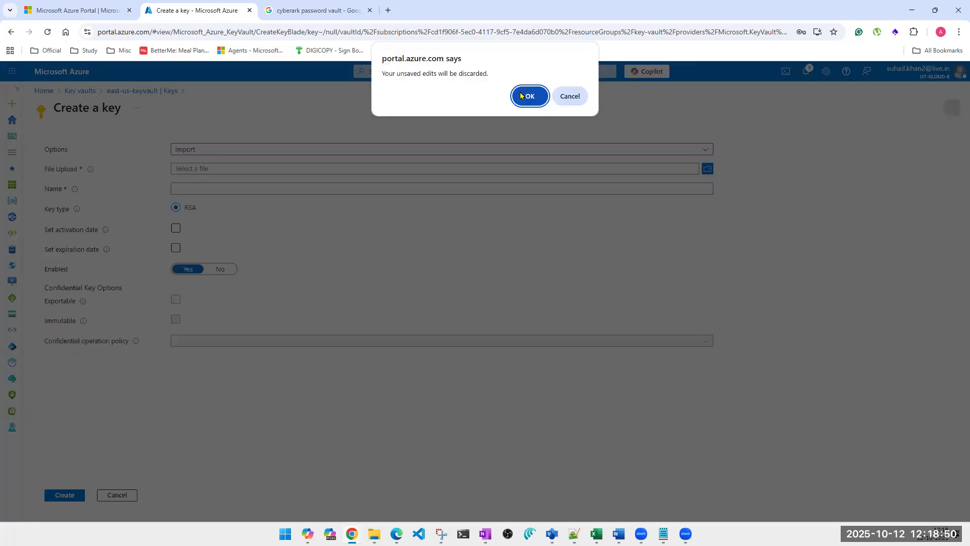
left_click(524, 96)
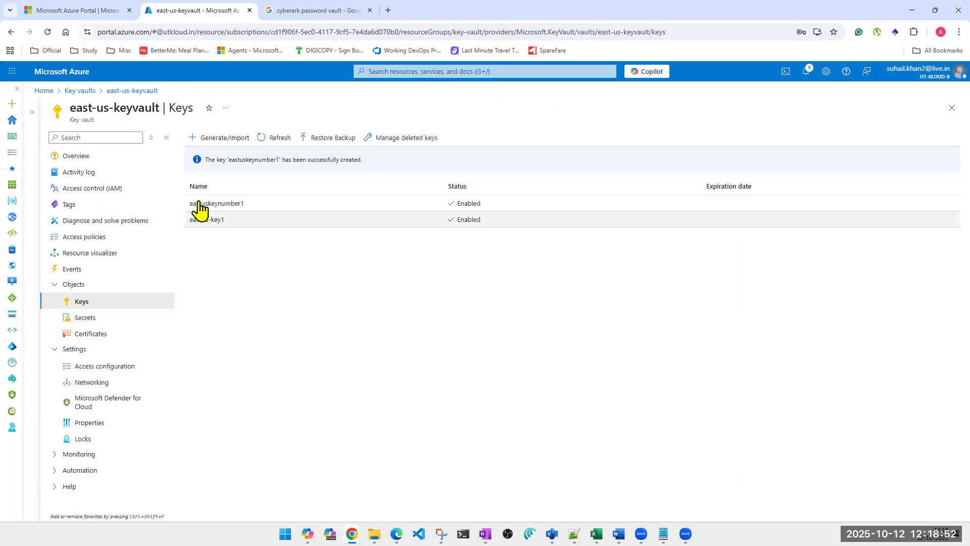
Step: Download a backup of eastuskeynumber1 to the Downloads folder as east-us-keyvault-eastuskeynumber1-20251012.keybackup
left_click(226, 204)
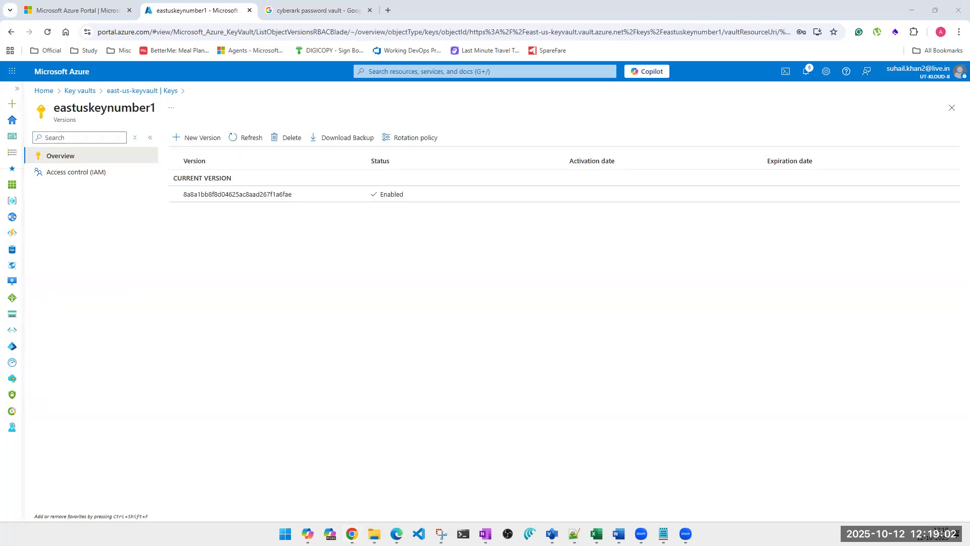
left_click(347, 141)
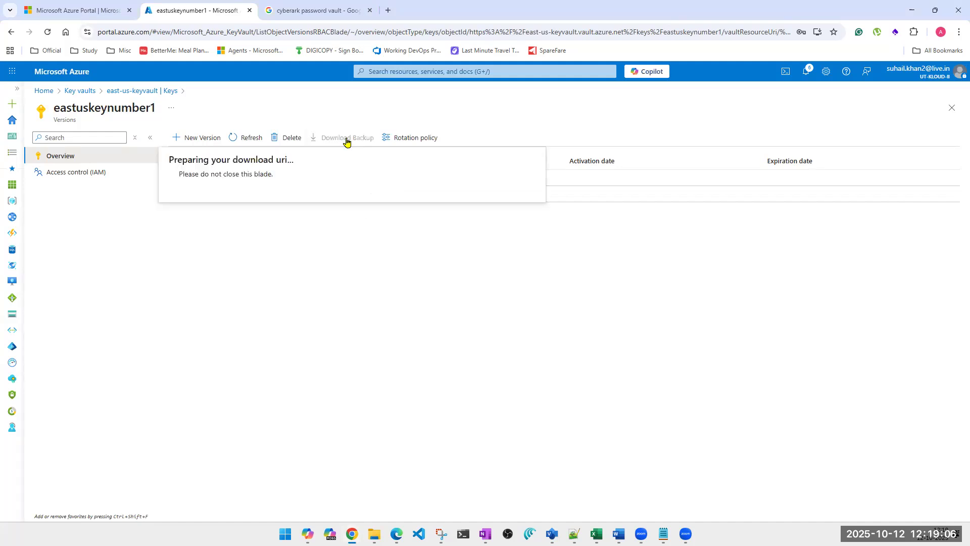
left_click(190, 213)
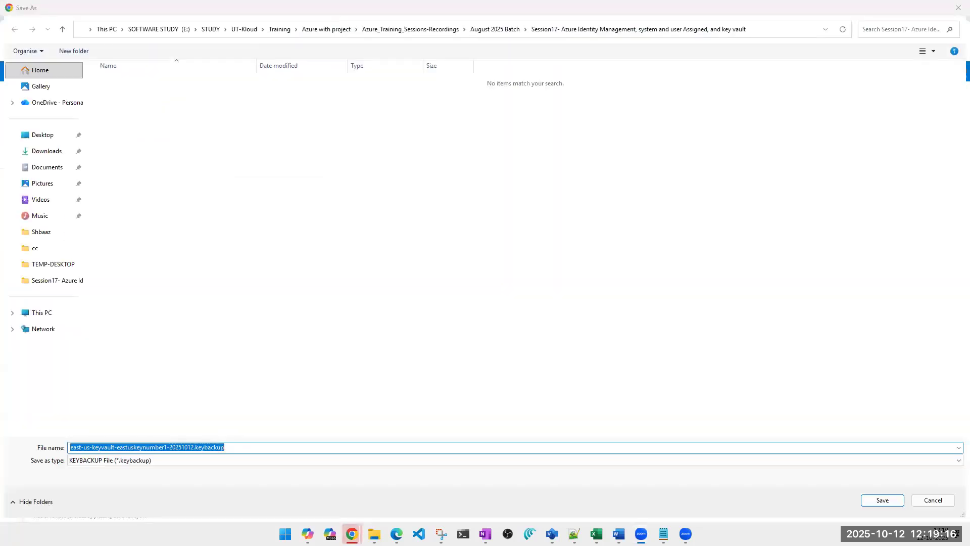
left_click(48, 157)
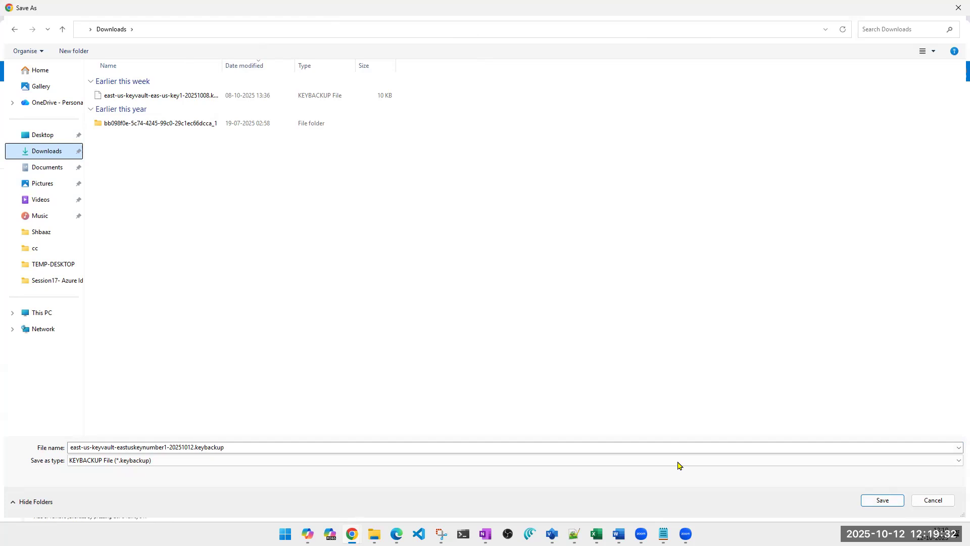
left_click(876, 504)
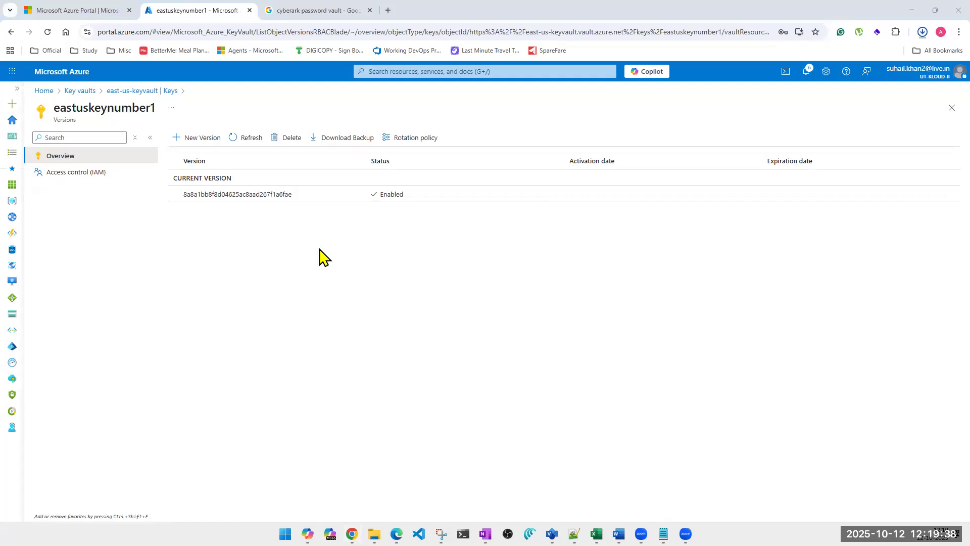
left_click(953, 109)
Step: Refresh the key list and delete the key eas-us-key1 from the vault
left_click(275, 140)
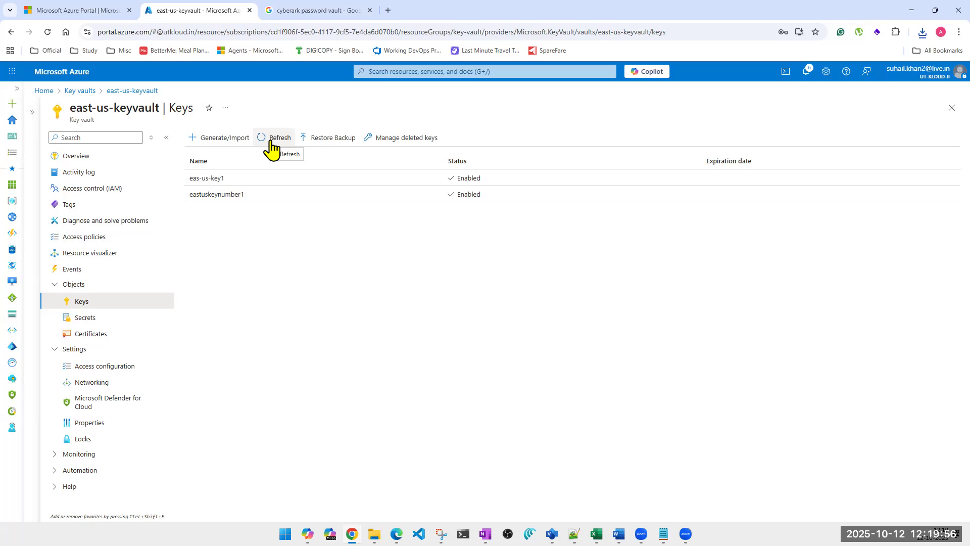
left_click(273, 182)
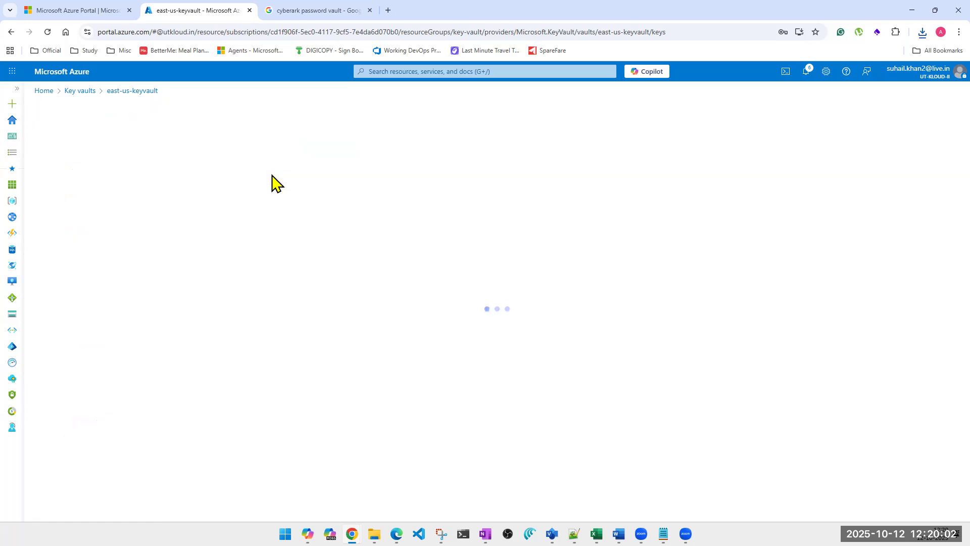
left_click(286, 138)
left_click(188, 202)
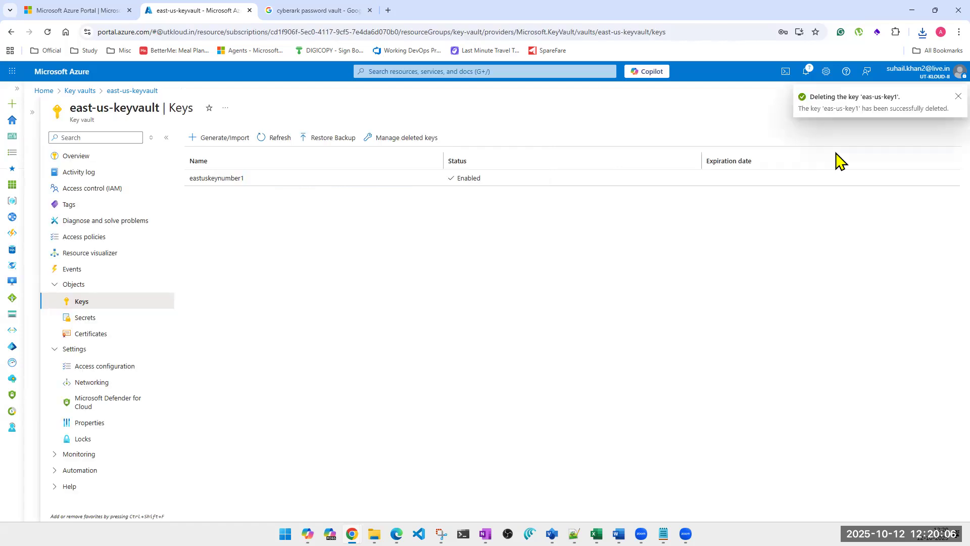
Step: Reopen the Keys page of east-us-keyvault and delete the key eastuskeynumber1
left_click(952, 107)
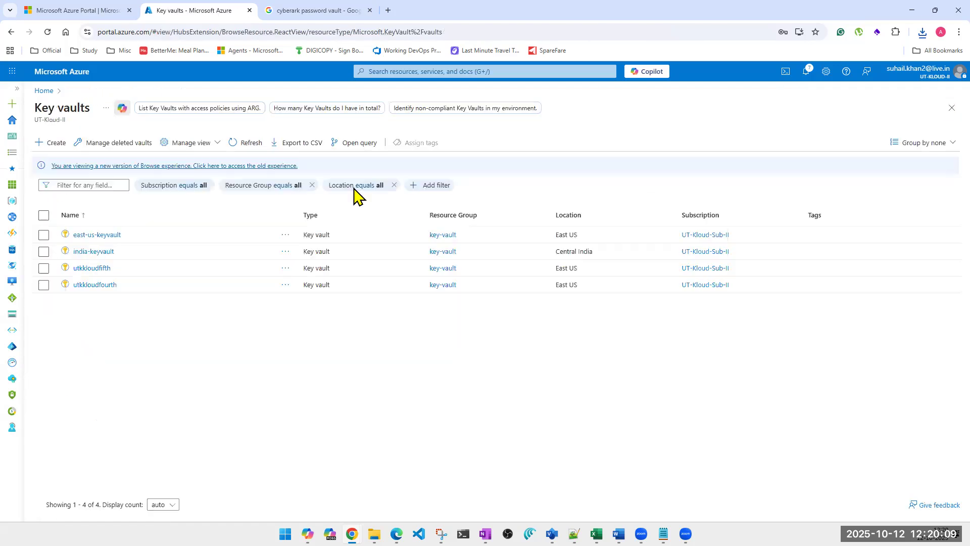
left_click(86, 236)
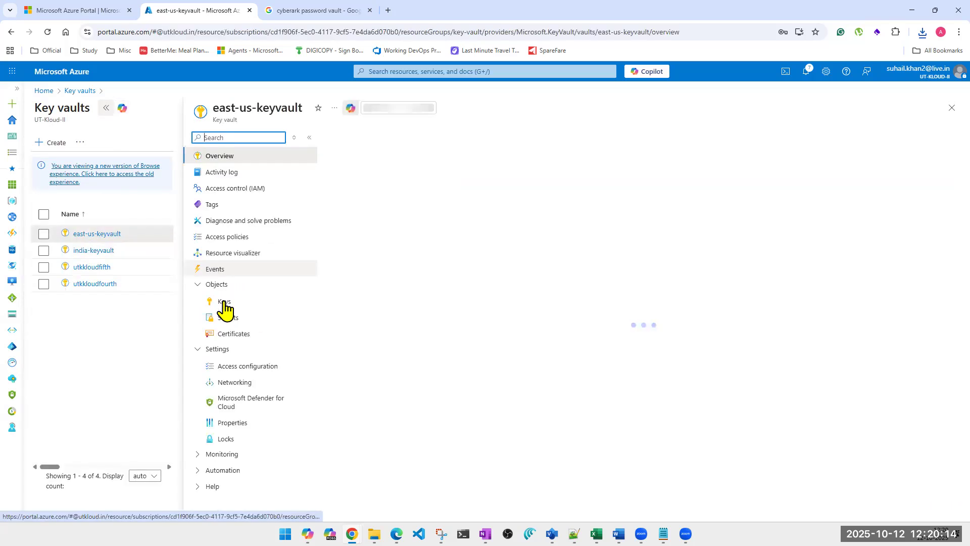
left_click(227, 303)
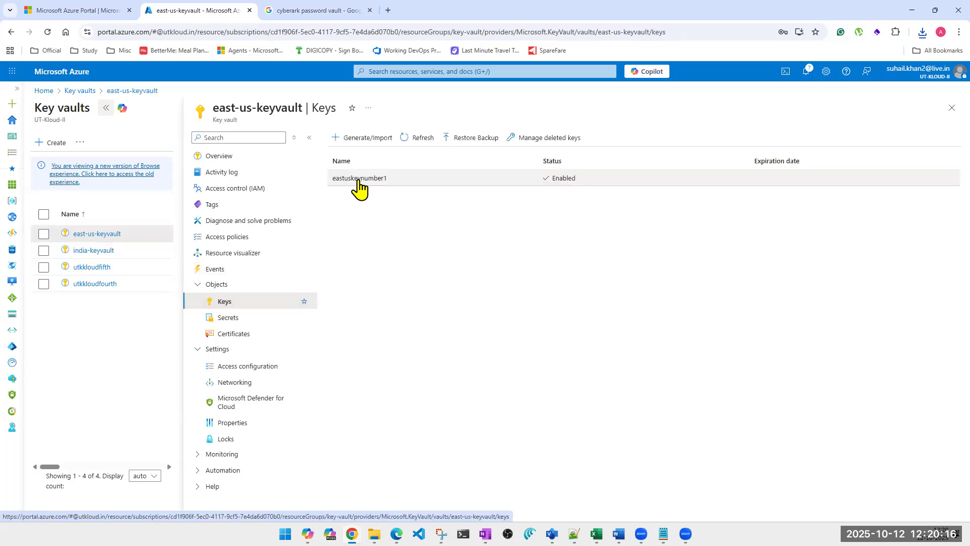
left_click(359, 180)
left_click(287, 141)
left_click(198, 202)
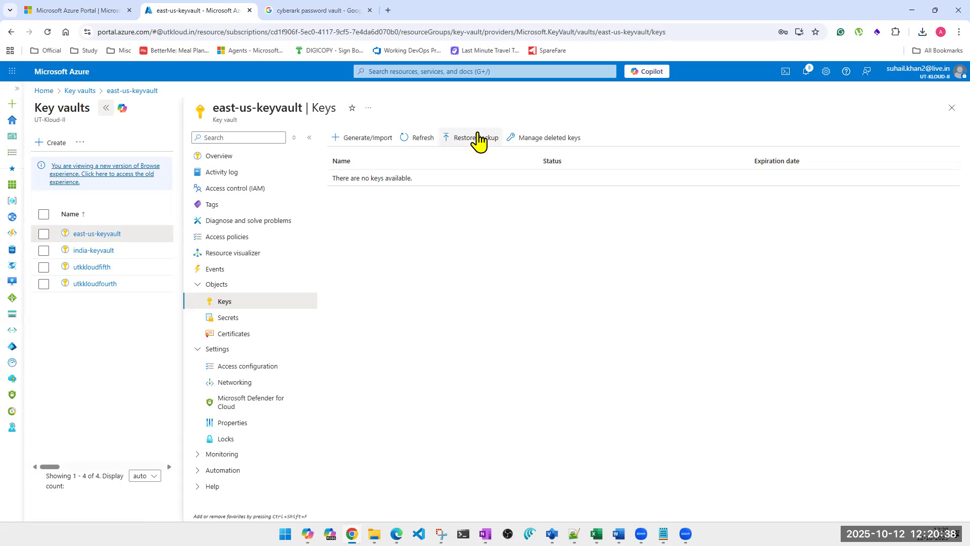
Step: Recover the deleted key eas-us-key1 in east-us-keyvault and refresh the key list
left_click(536, 138)
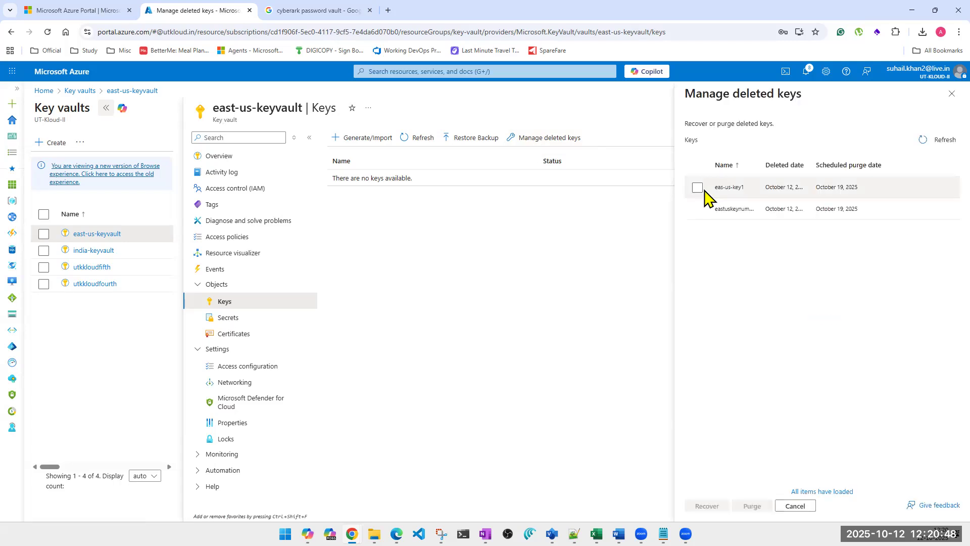
left_click(698, 188)
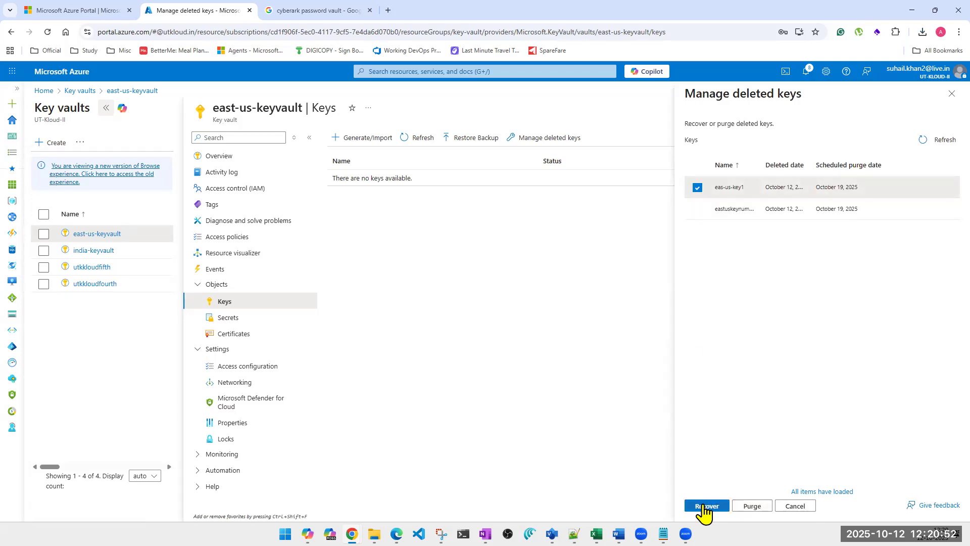
left_click(705, 506)
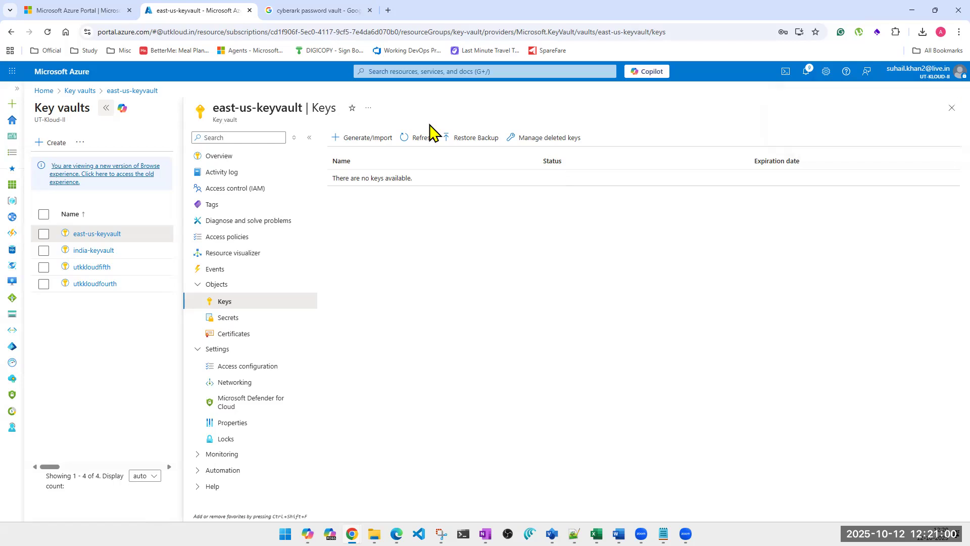
left_click(410, 138)
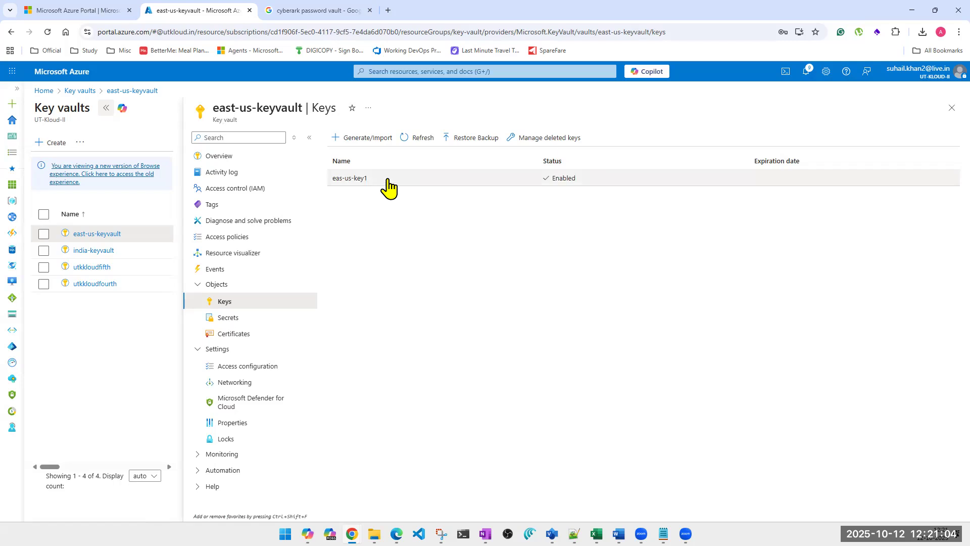
Step: Try to purge the deleted key eastuskeynumber1 from east-us-keyvault and dismiss the resulting notification
left_click(548, 146)
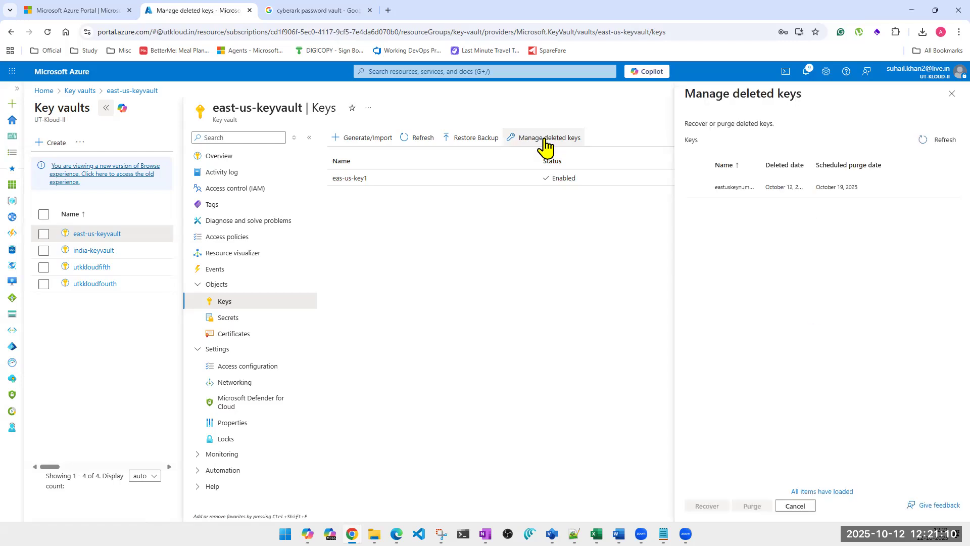
left_click(698, 188)
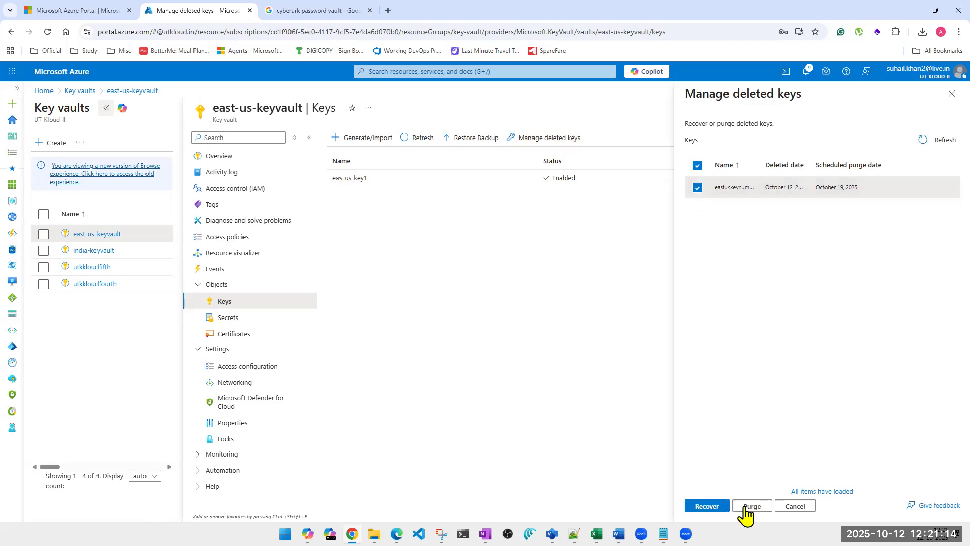
left_click(751, 506)
left_click(764, 479)
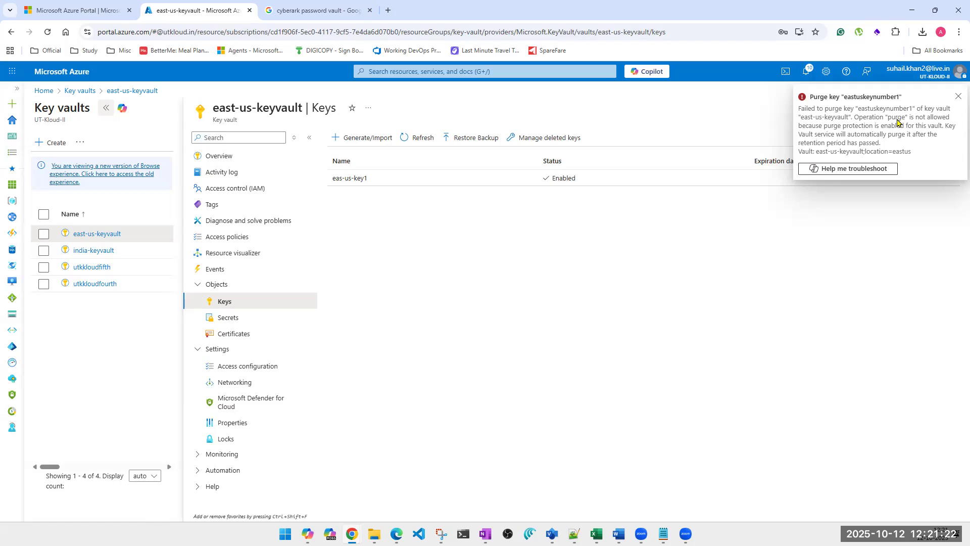
left_click(958, 99)
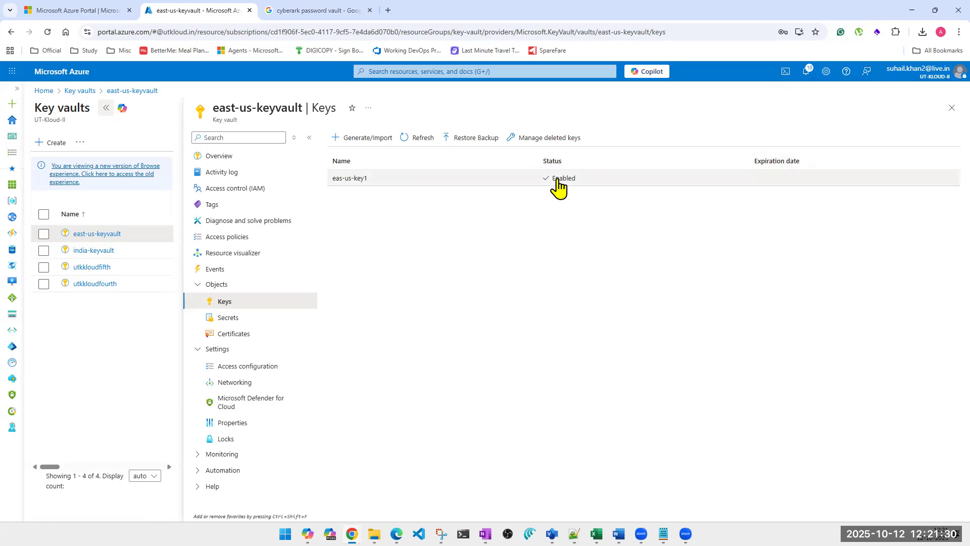
left_click(368, 179)
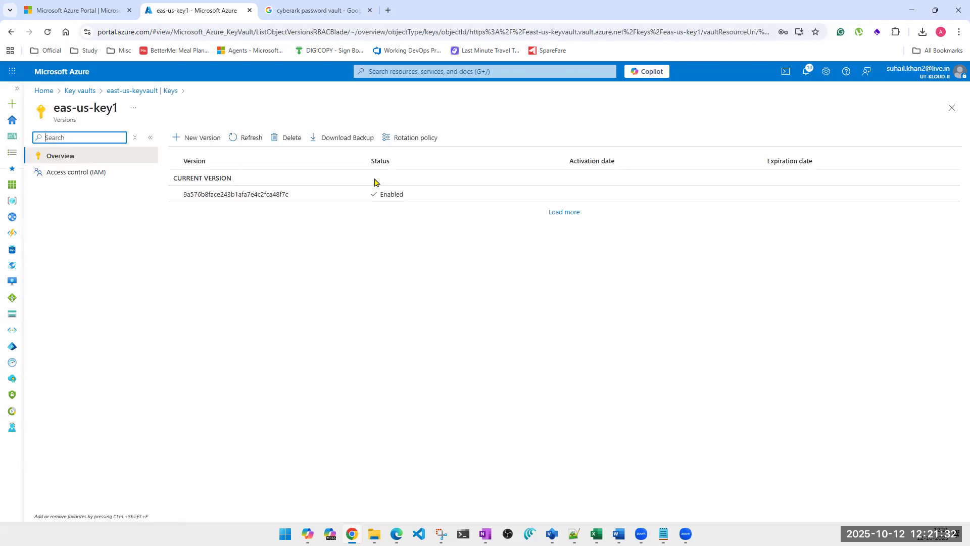
left_click(286, 138)
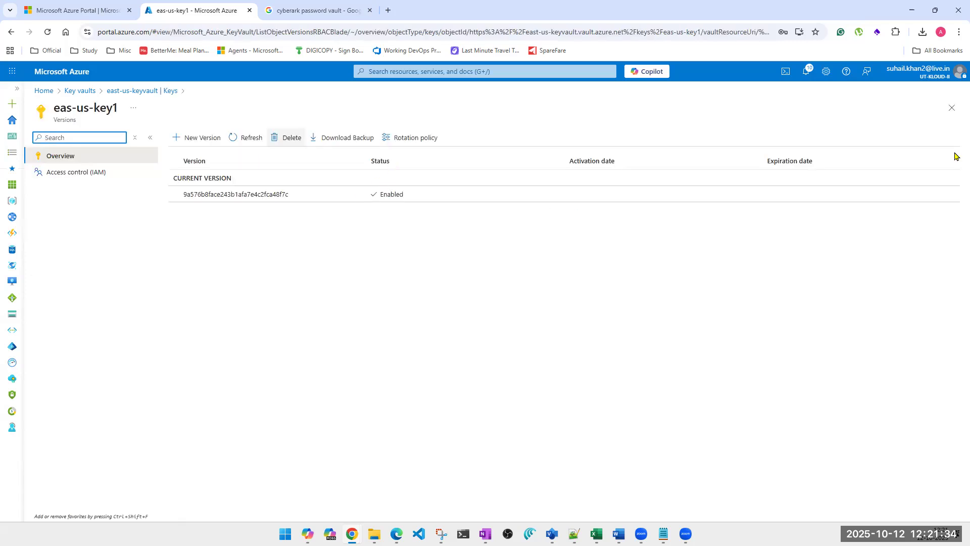
left_click(951, 109)
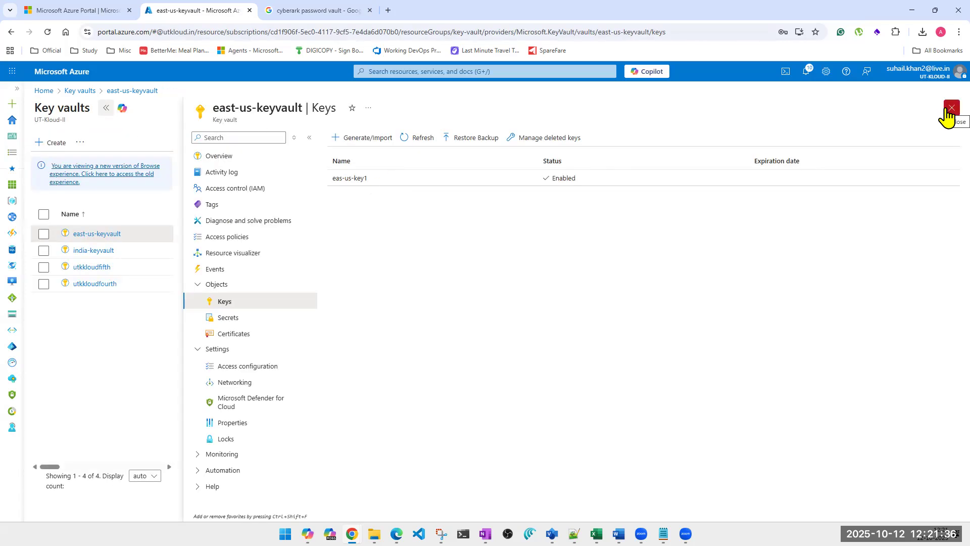
Step: Check the deleted keys of east-us-keyvault and return to the list of key vaults
left_click(551, 138)
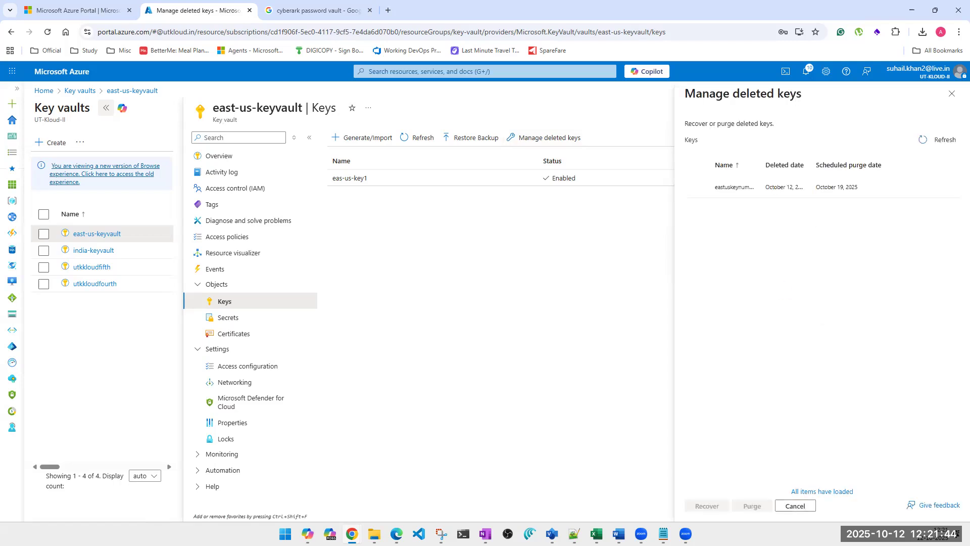
left_click(950, 97)
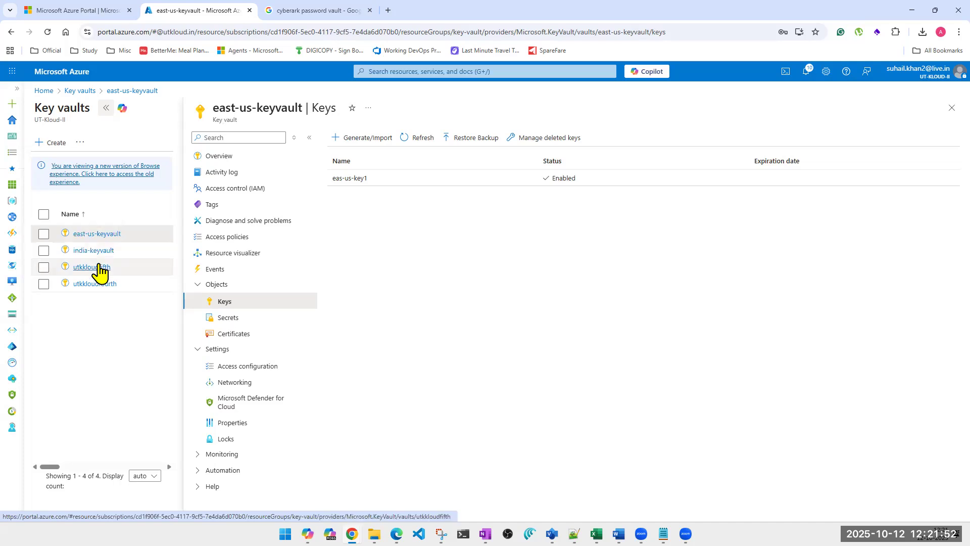
left_click(951, 115)
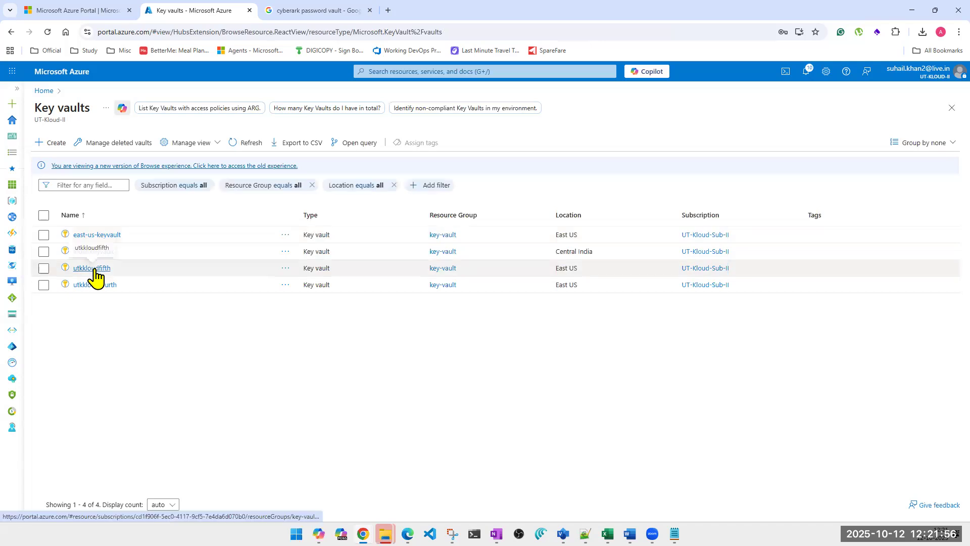
Step: Compare the purge protection settings in the properties of utkkloudfifth and east-us-keyvault, and return to the vault list
left_click(93, 268)
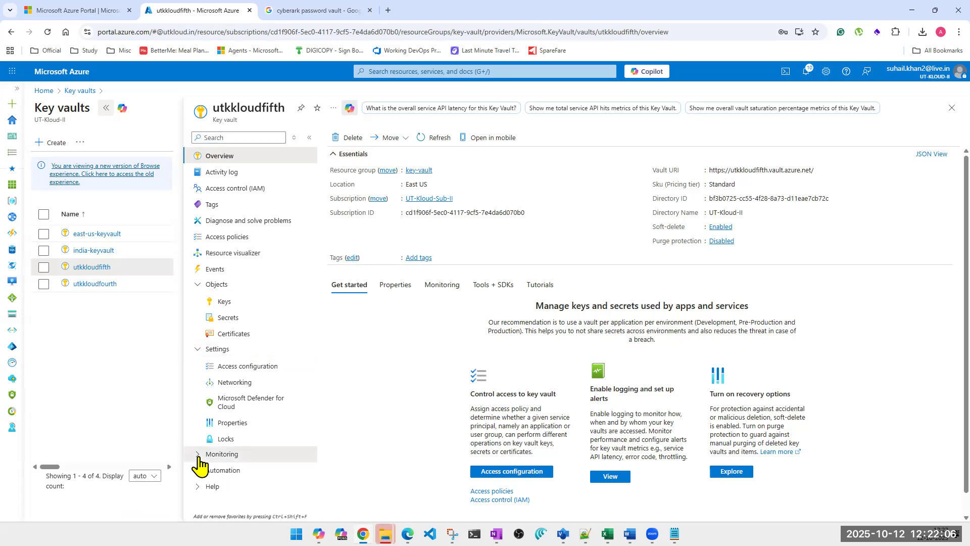
left_click(235, 430)
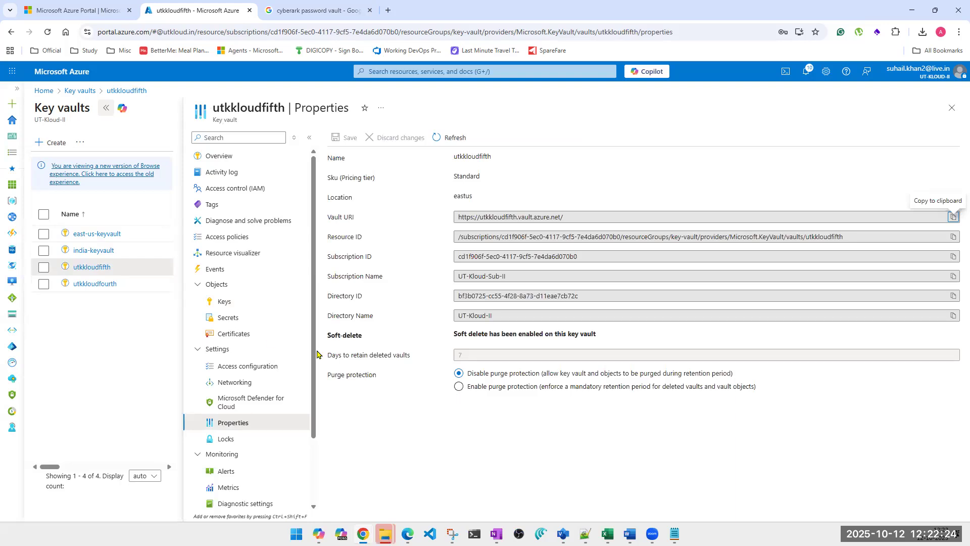
left_click(96, 233)
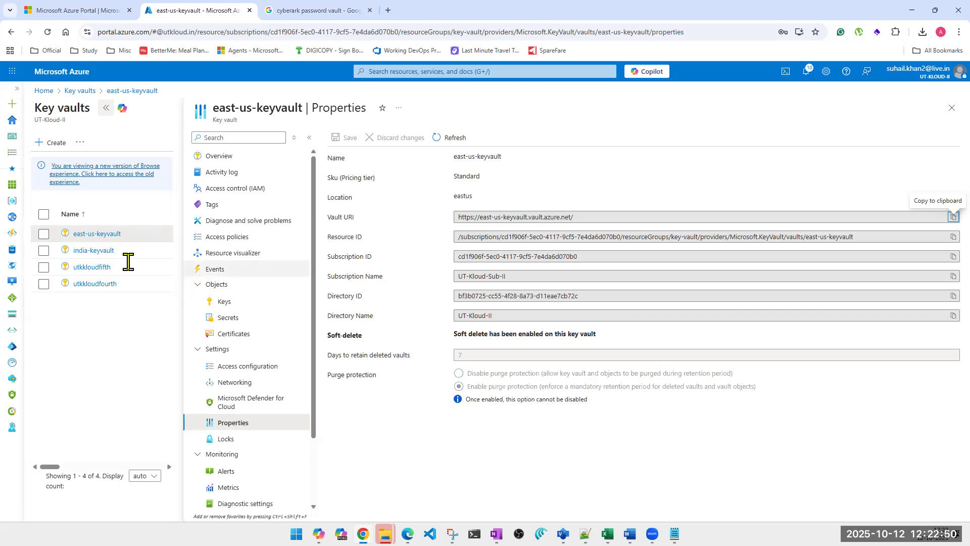
left_click(93, 256)
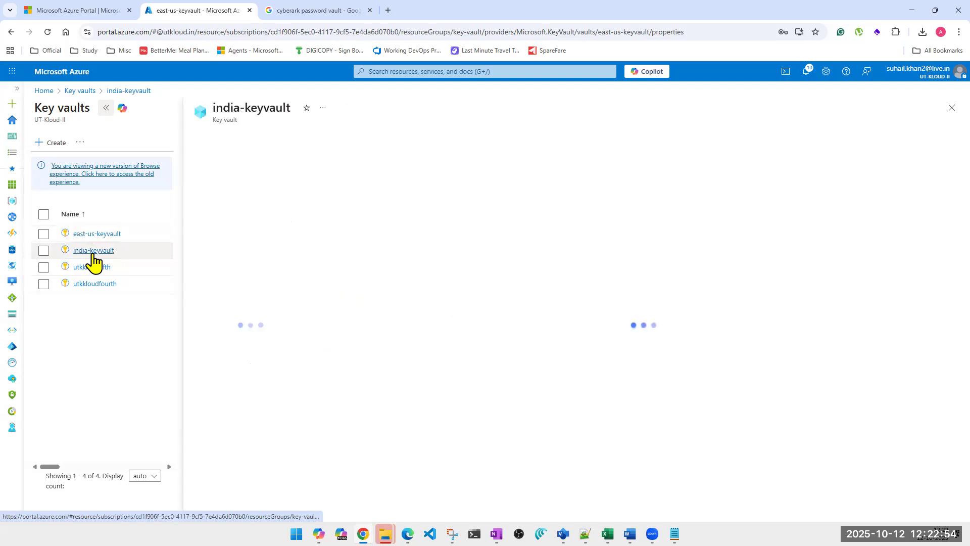
left_click(94, 268)
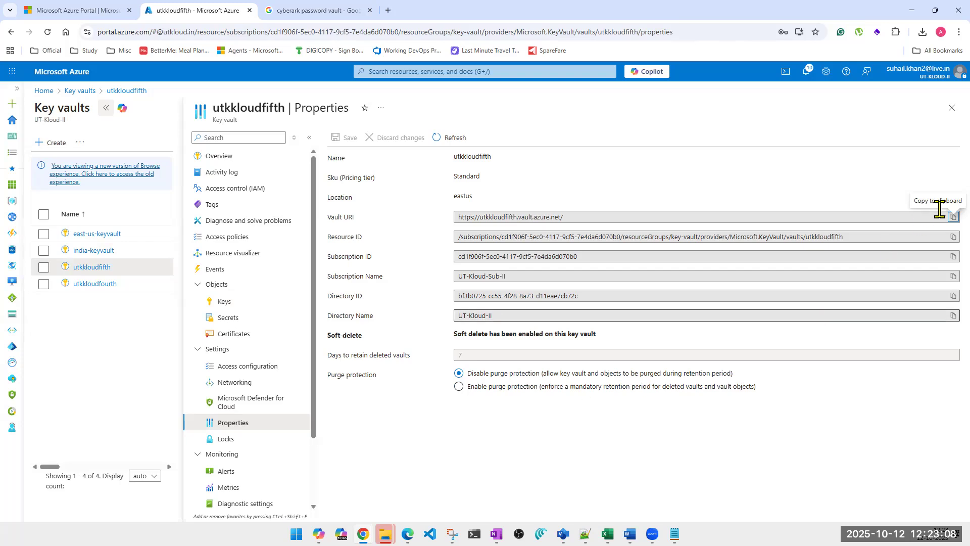
left_click(952, 107)
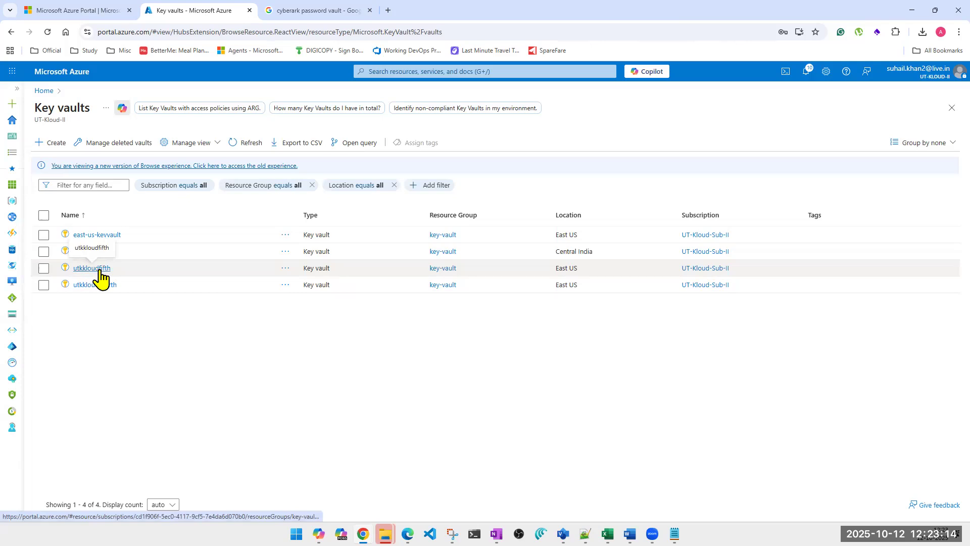
Step: Check which keys are accessible in utkkloudfifth, utkkloudfourth and india-keyvault, leaving no vault ticked, and return to the vault list
triple_click(569, 274)
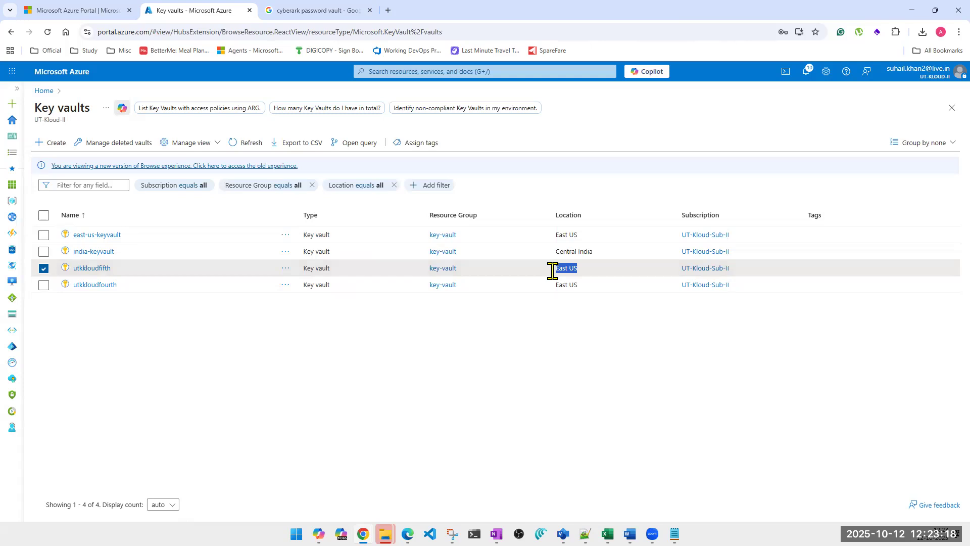
left_click(91, 273)
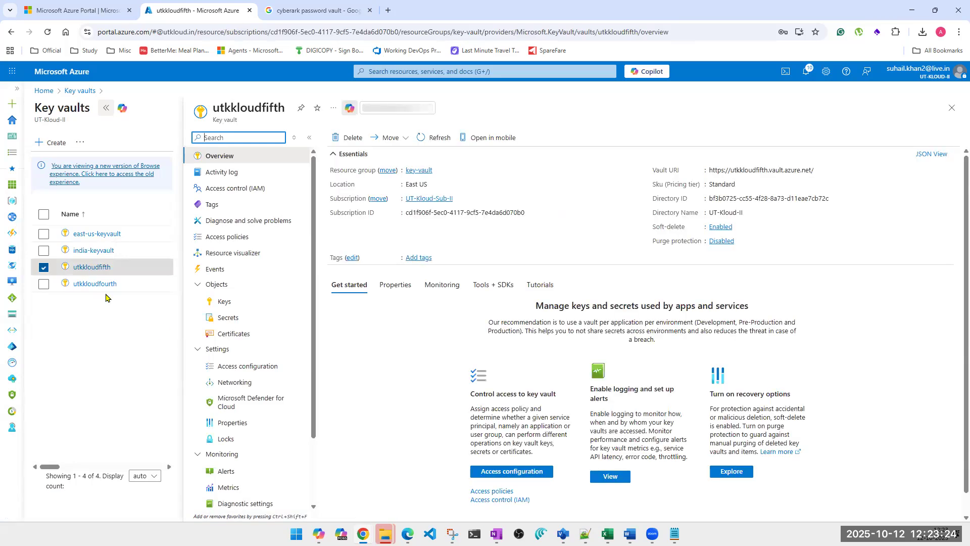
left_click(223, 302)
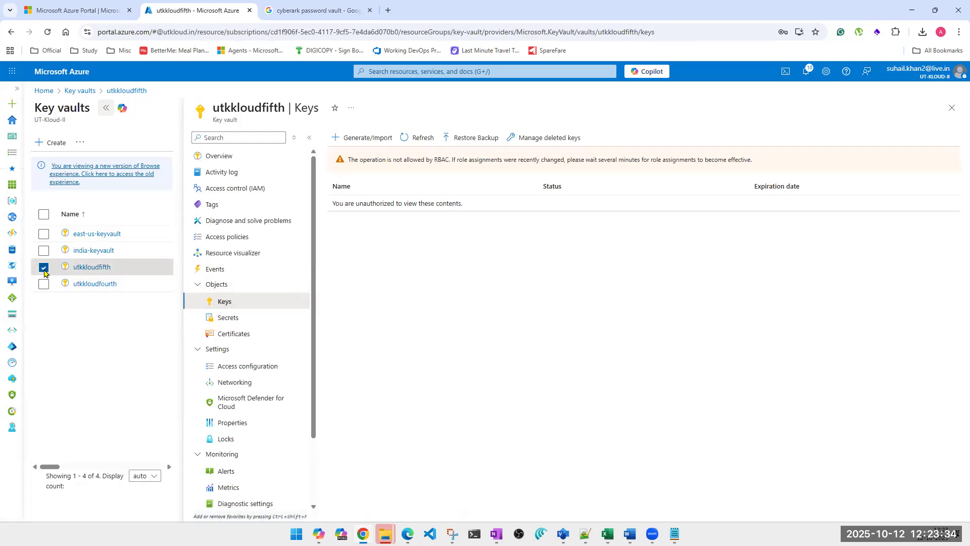
left_click(91, 284)
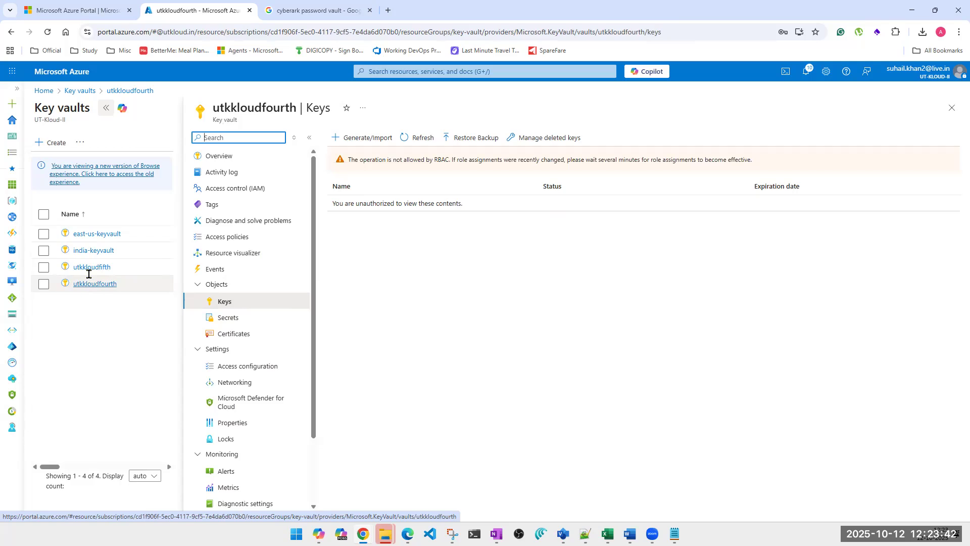
left_click(91, 272)
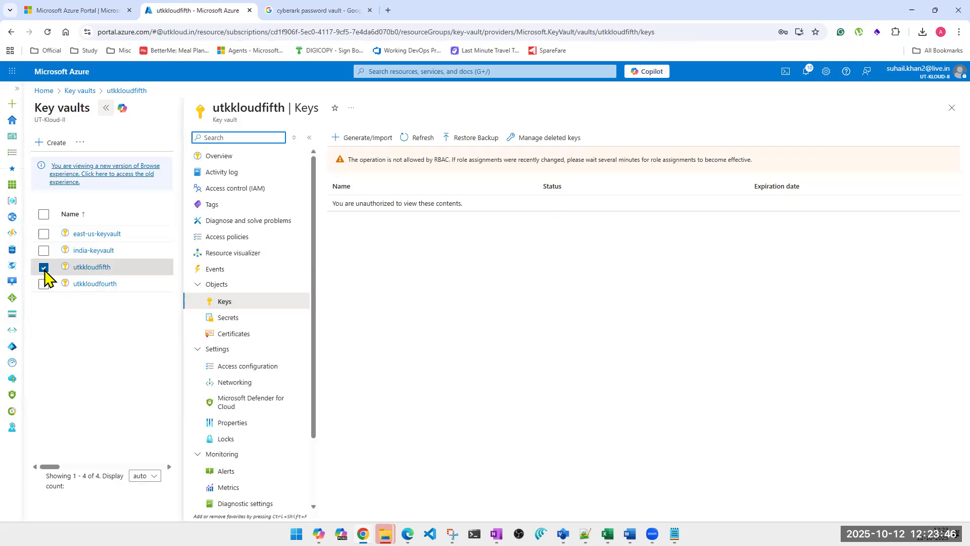
left_click(82, 254)
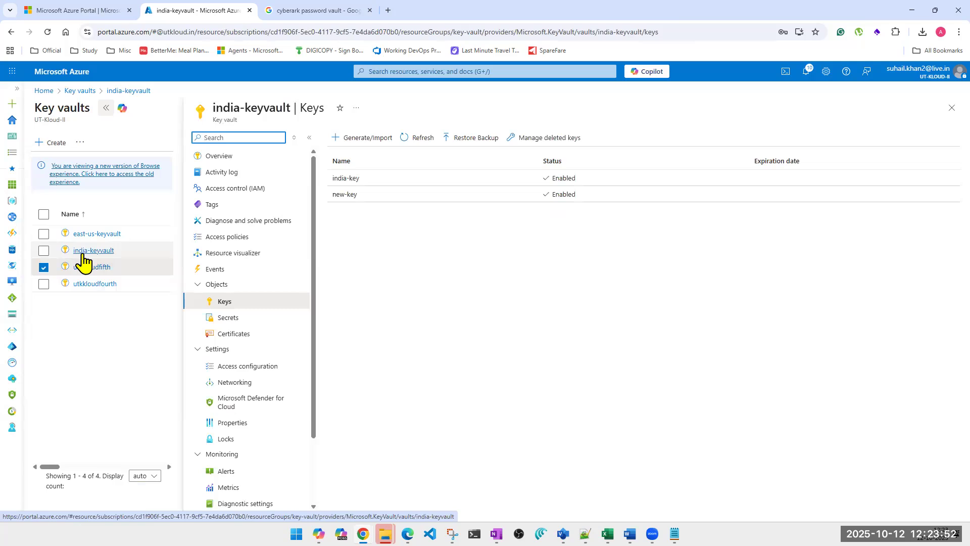
left_click(46, 268)
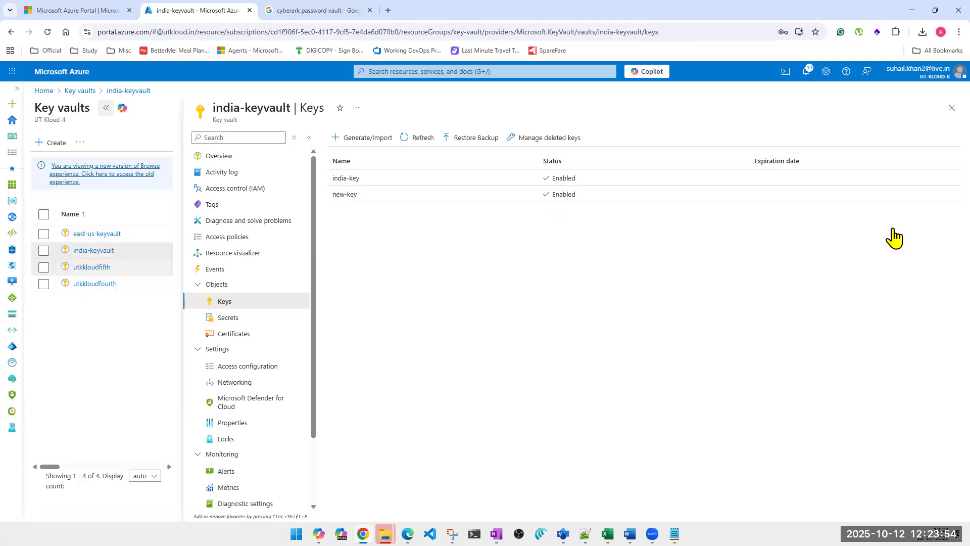
left_click(952, 108)
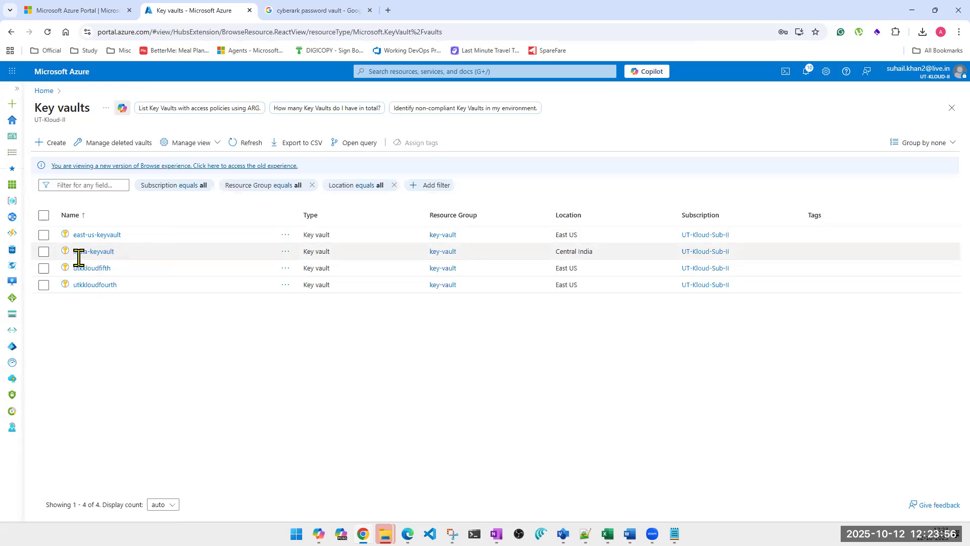
left_click(45, 253)
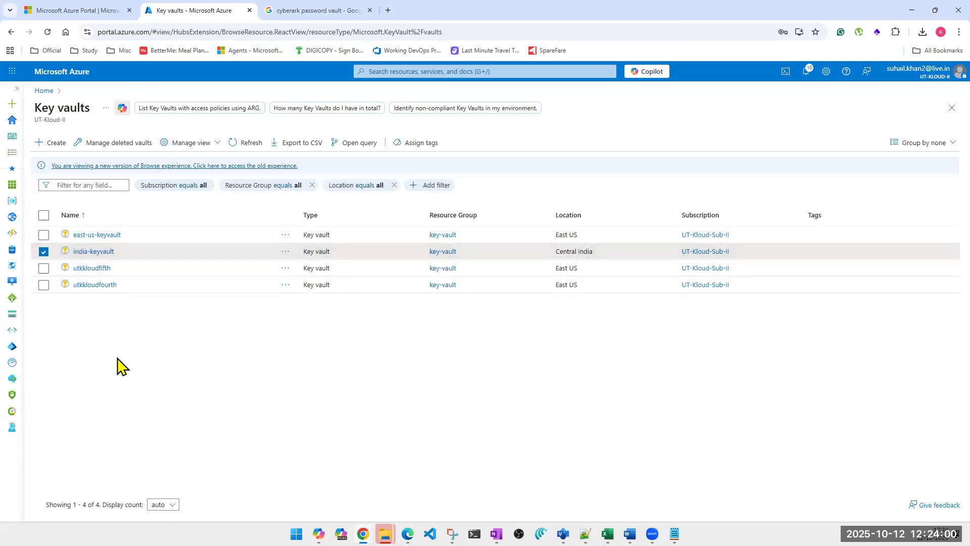
left_click(54, 147)
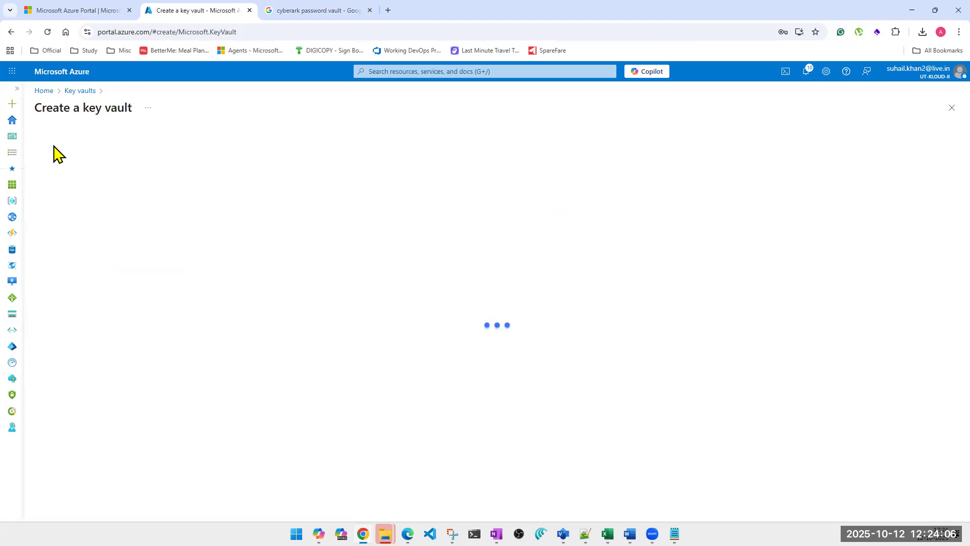
left_click(953, 114)
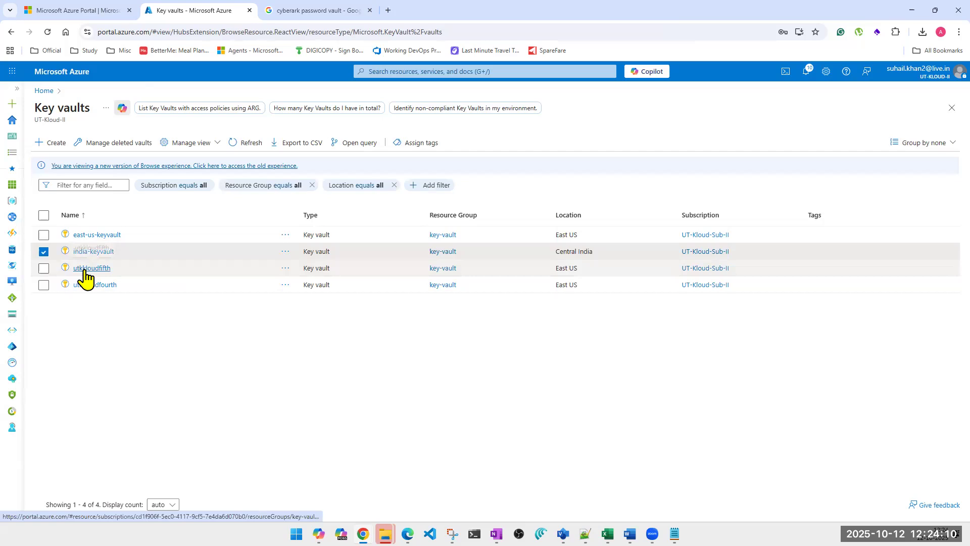
Step: Check the access policies of utkkloudfifth, switch its permission model to Vault access policy, and apply the change
left_click(85, 272)
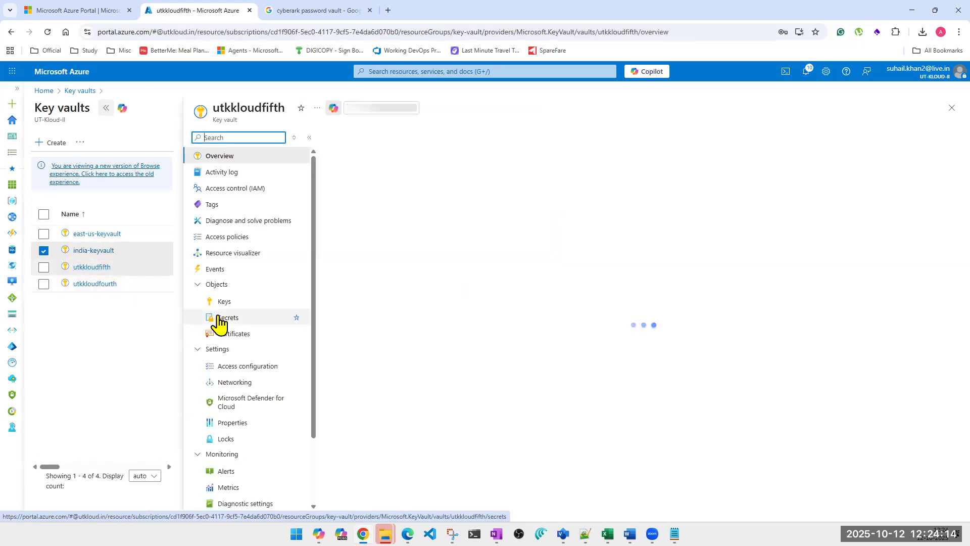
left_click(239, 238)
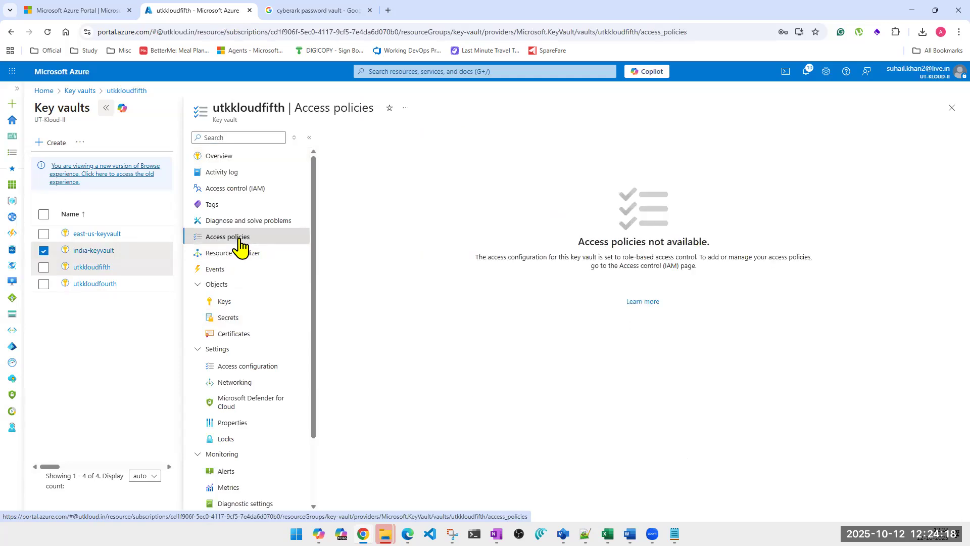
left_click(227, 367)
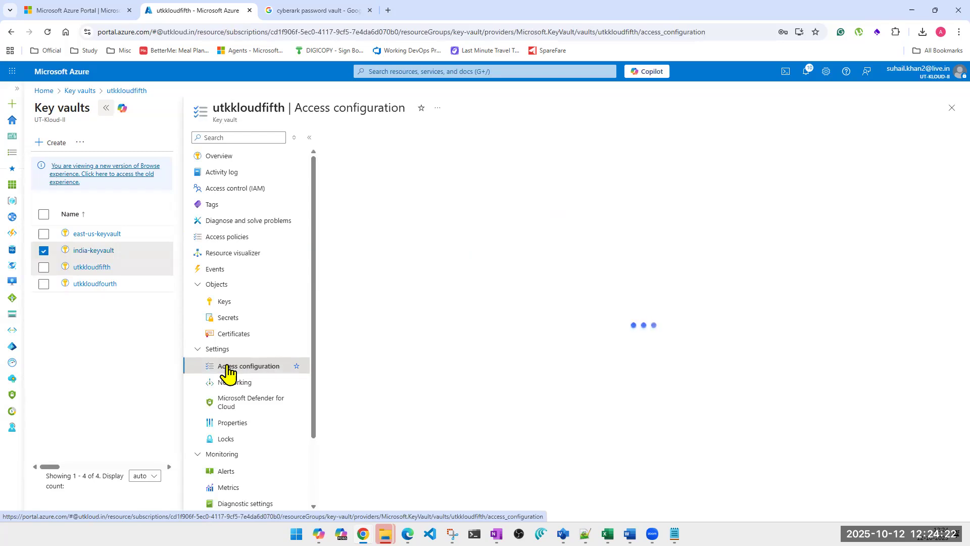
left_click(374, 284)
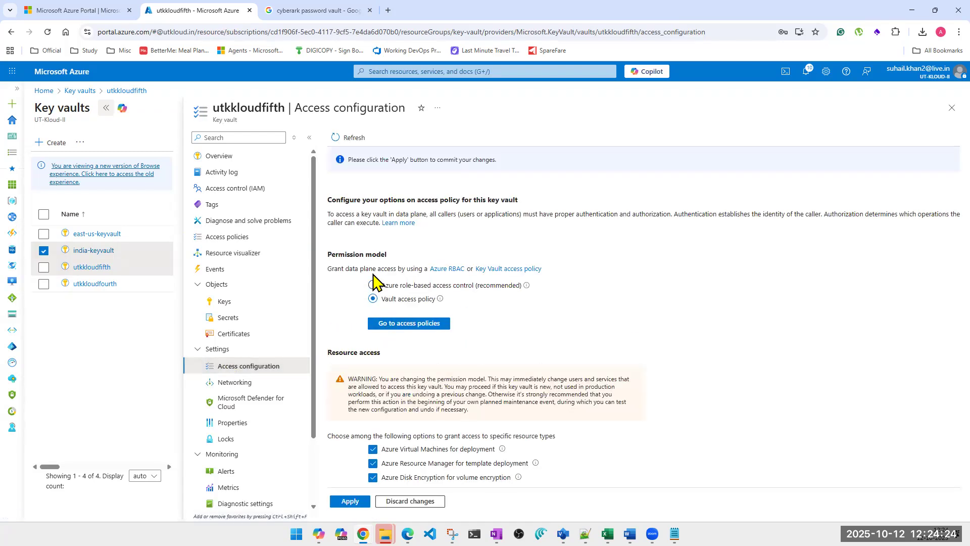
left_click(351, 501)
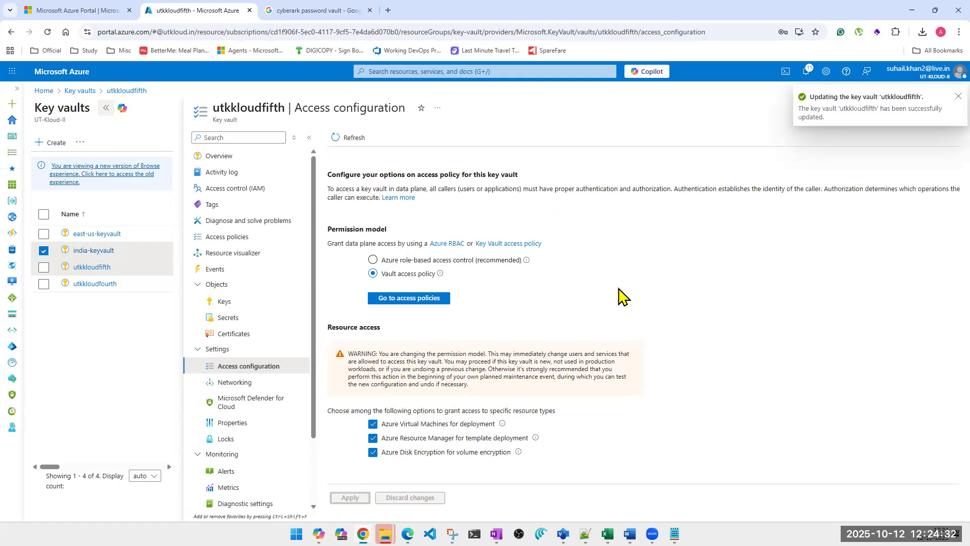
Step: Check the access policies and access configuration of utkkloudfifth, and examine the notice above its key list
left_click(227, 241)
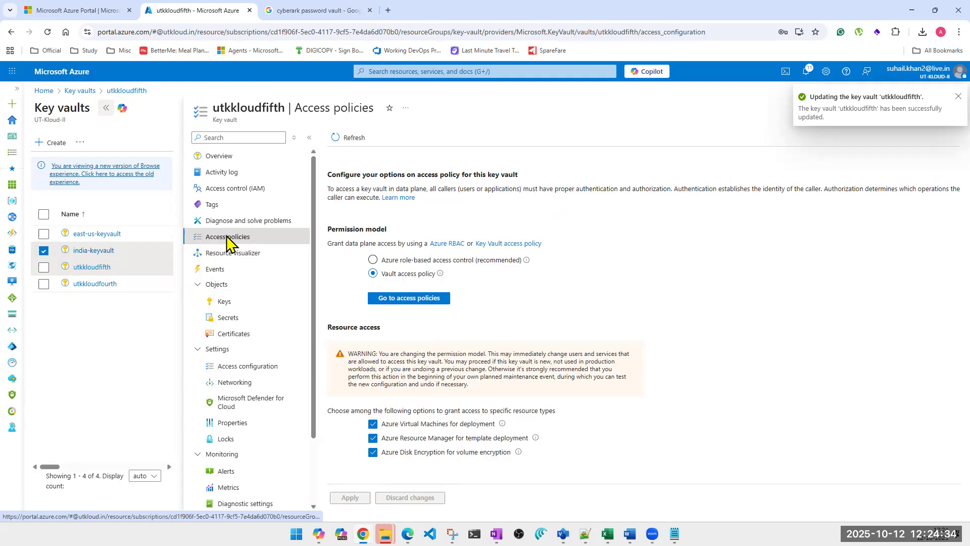
left_click(244, 365)
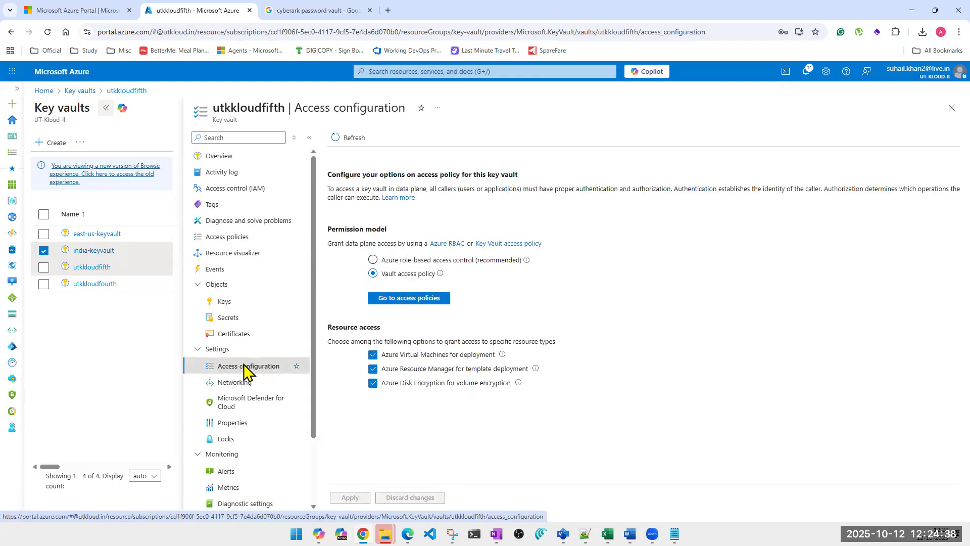
left_click(430, 301)
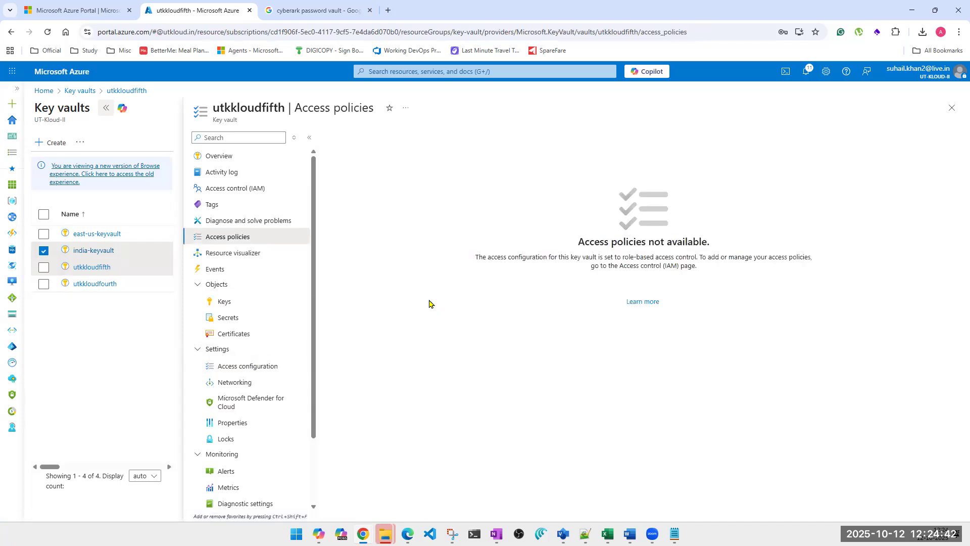
left_click(220, 307)
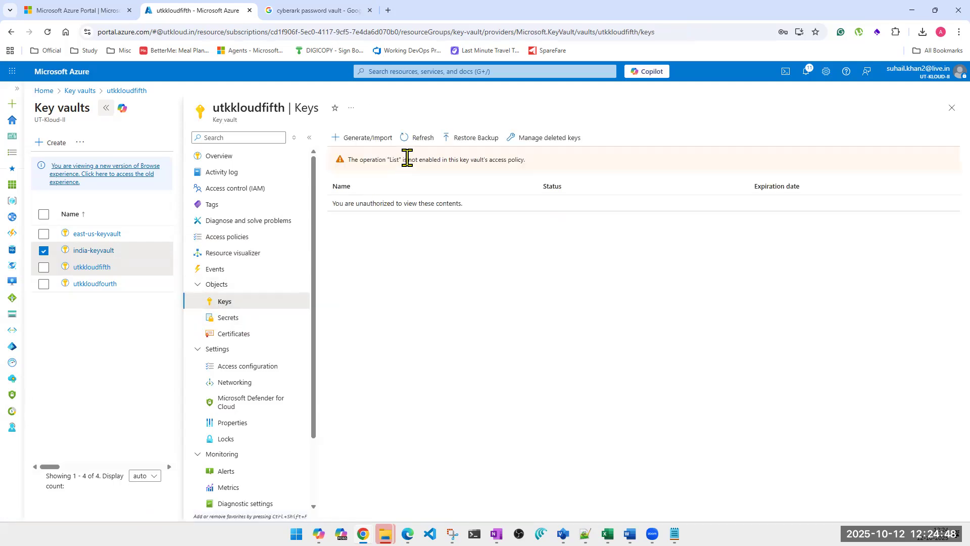
triple_click(404, 160)
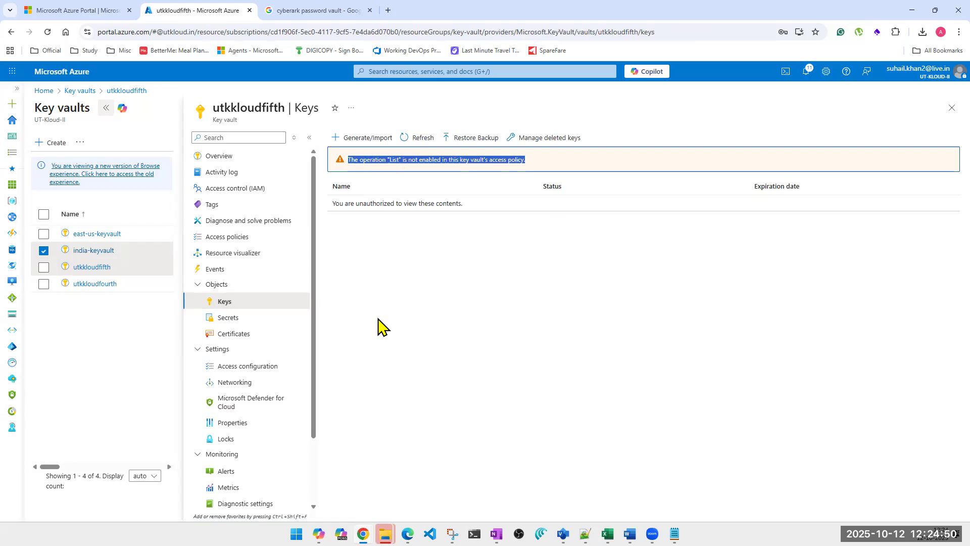
Step: Review the permission model and resource access options of utkkloudfifth, and go from there to its access policies
left_click(241, 375)
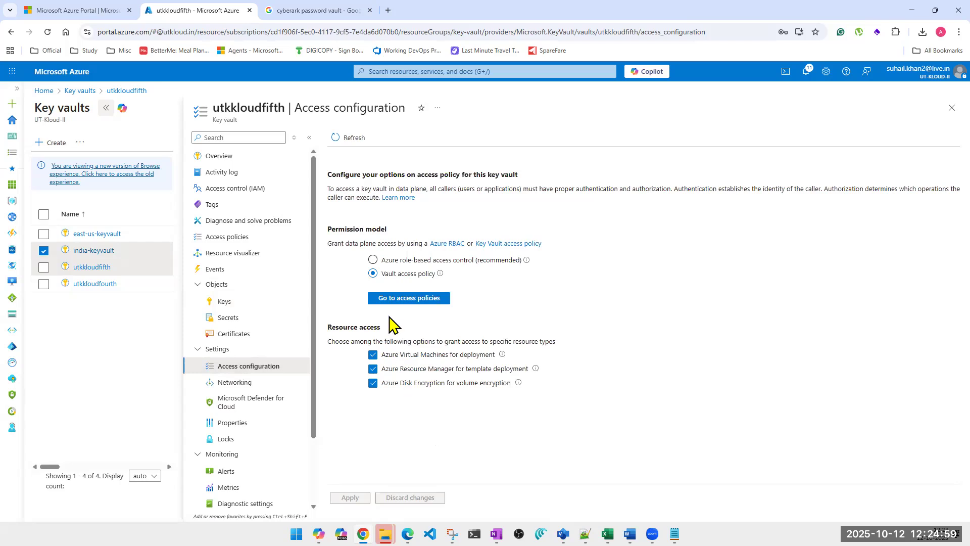
left_click(373, 355)
left_click(373, 380)
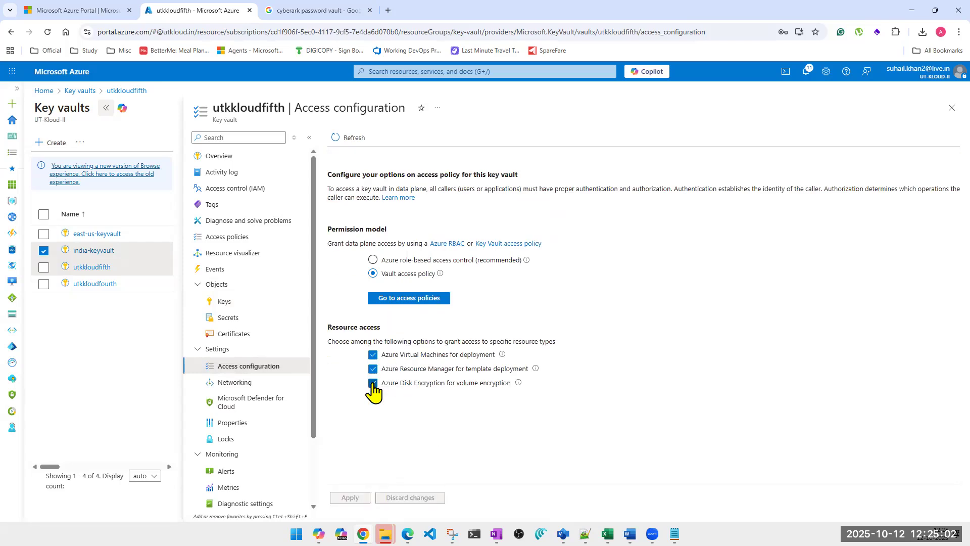
left_click(424, 299)
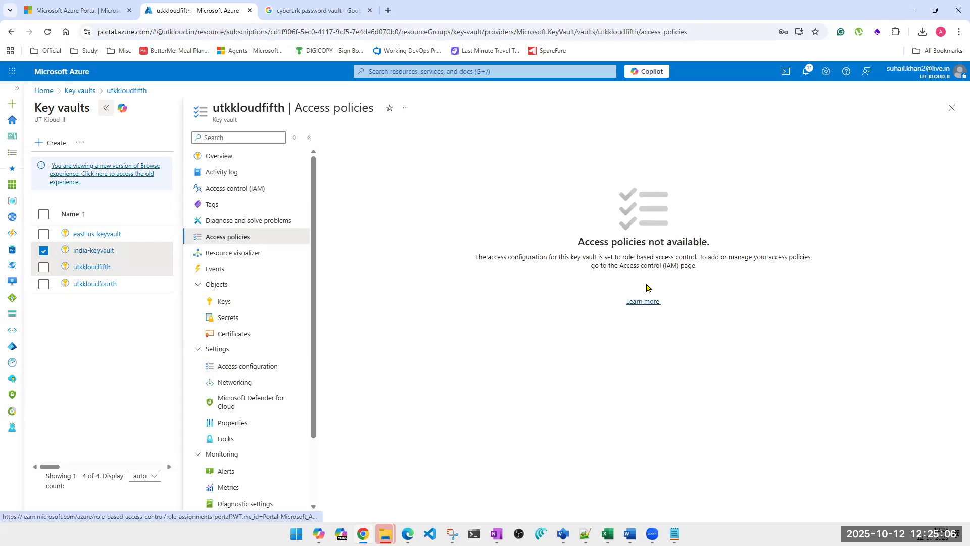
Step: View your own current and eligible role assignments on utkkloudfifth in Access control (IAM), and close the assignments view
left_click(233, 190)
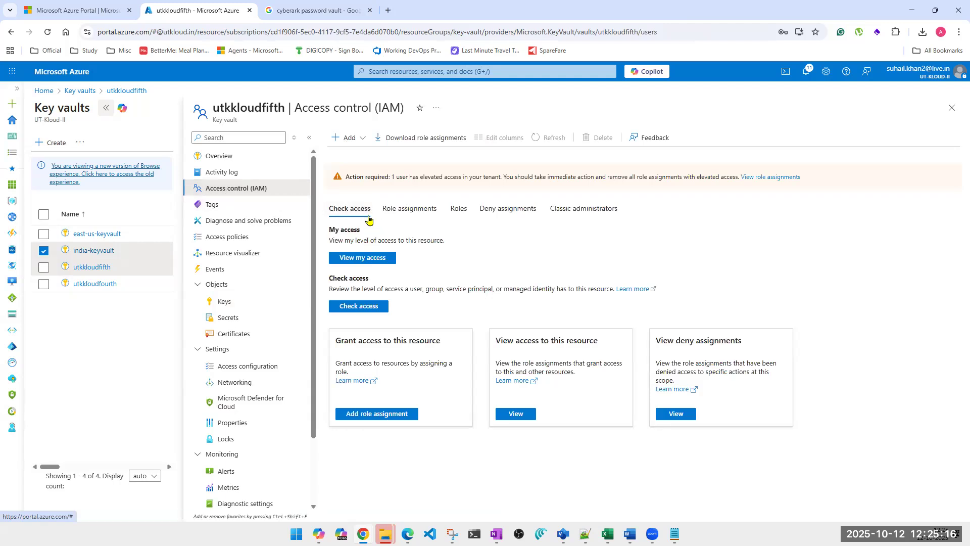
left_click(366, 263)
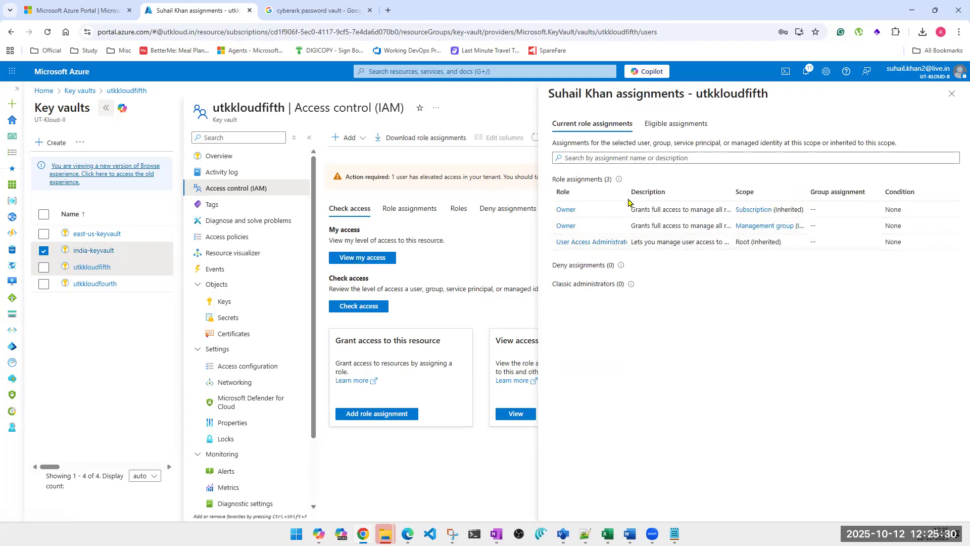
left_click(667, 130)
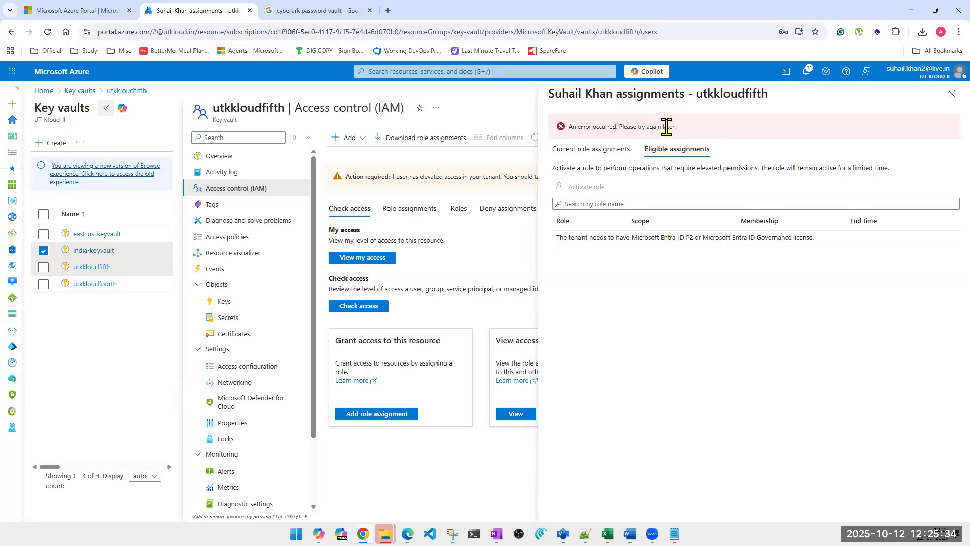
left_click(585, 149)
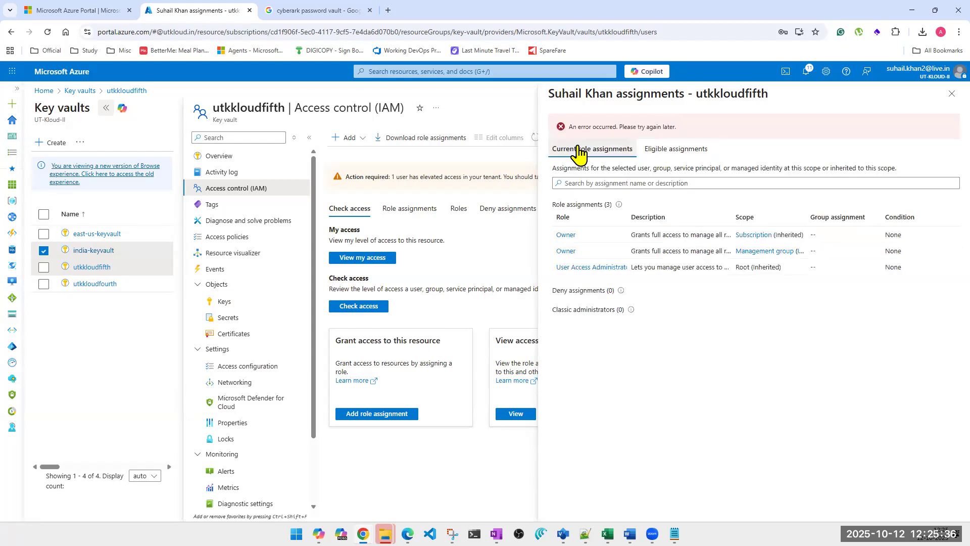
left_click(953, 93)
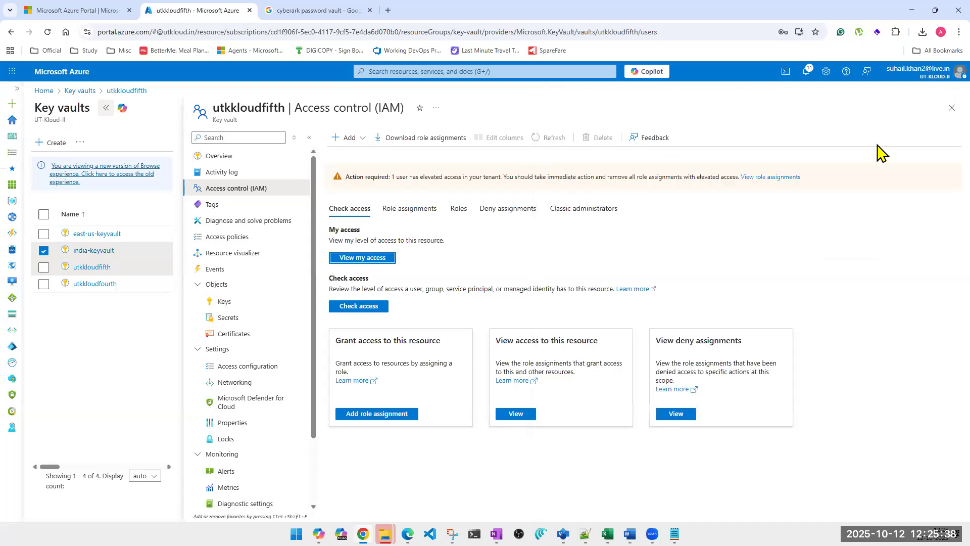
Step: Recheck the access configuration and access policies of utkkloudfifth, and return to a refreshed vault list
left_click(234, 368)
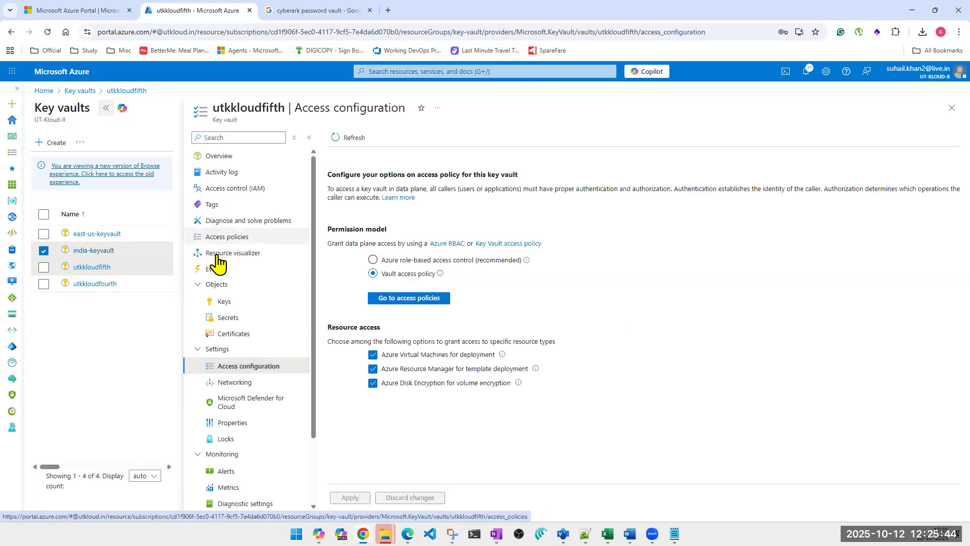
left_click(227, 237)
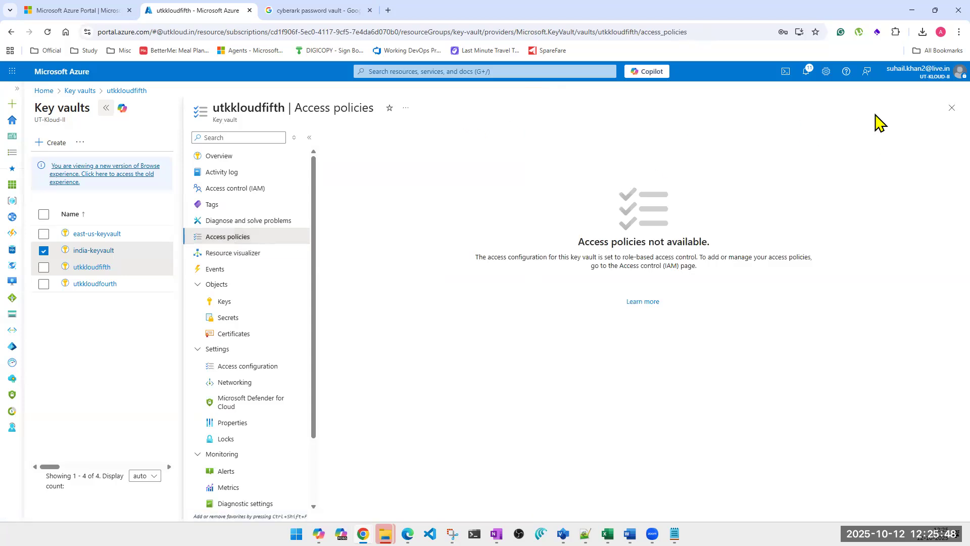
left_click(950, 108)
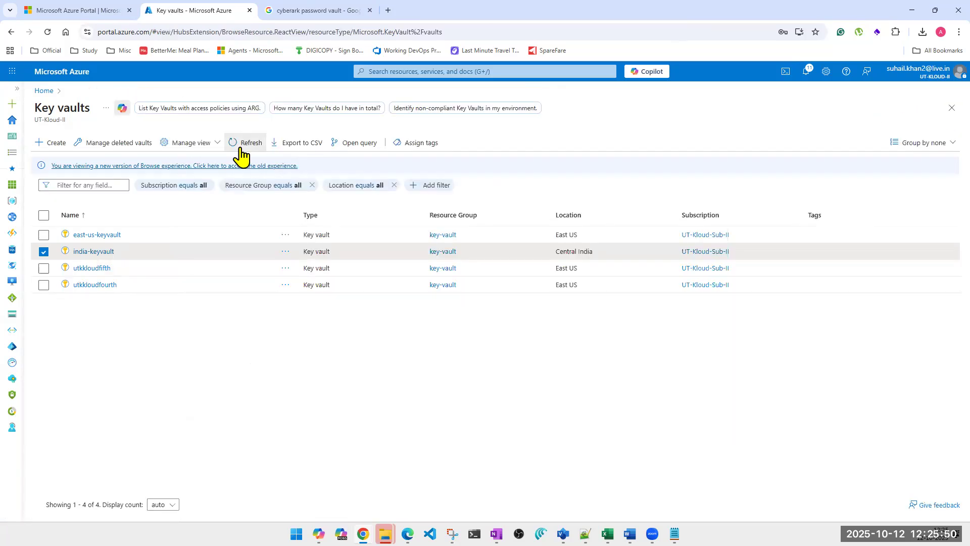
left_click(241, 147)
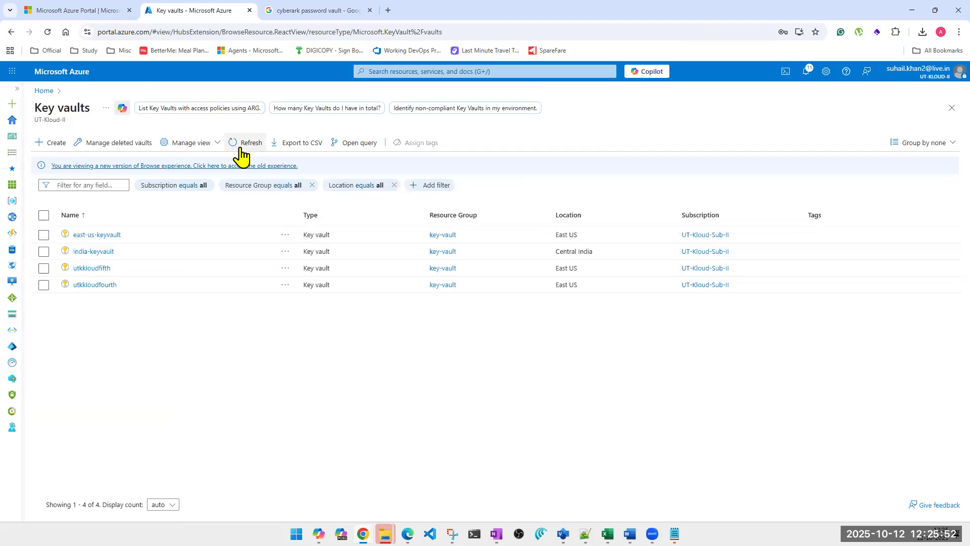
Step: Reopen utkkloudfifth, compare its permission model with the explanation on its access policies page, and return to the vault list
left_click(80, 271)
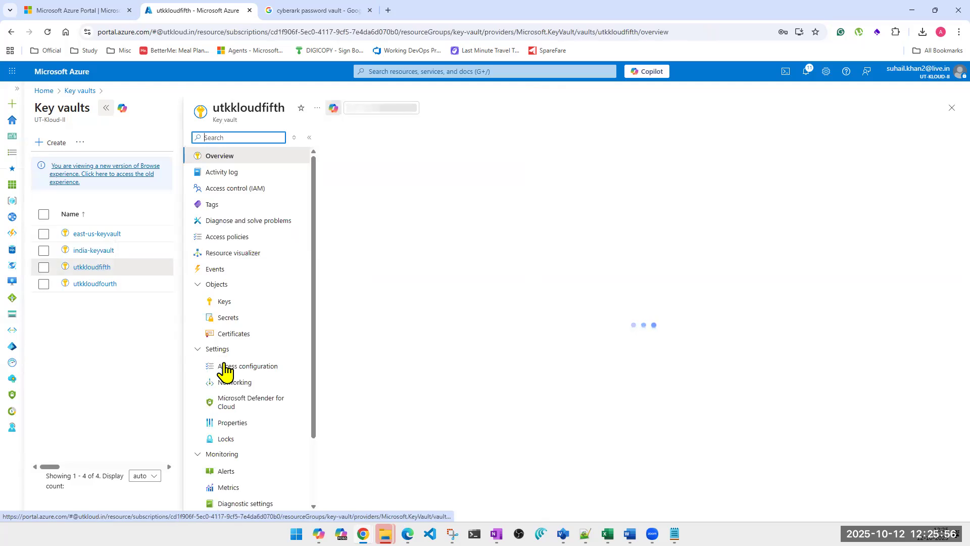
left_click(225, 364)
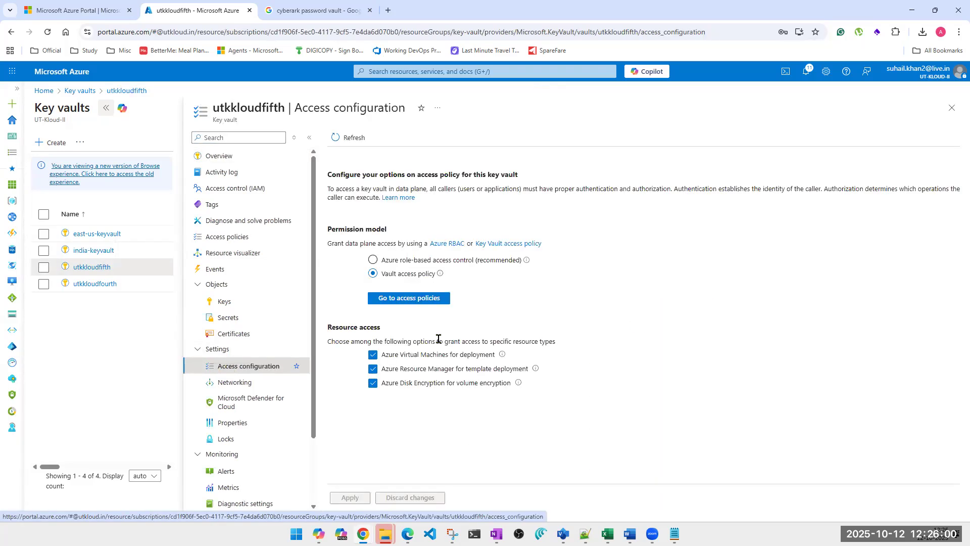
left_click(406, 299)
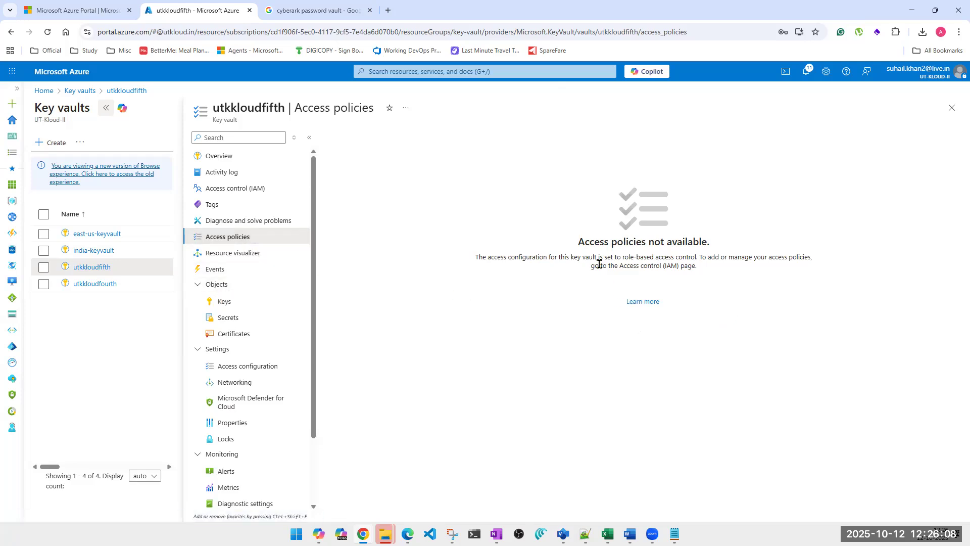
triple_click(647, 263)
triple_click(650, 256)
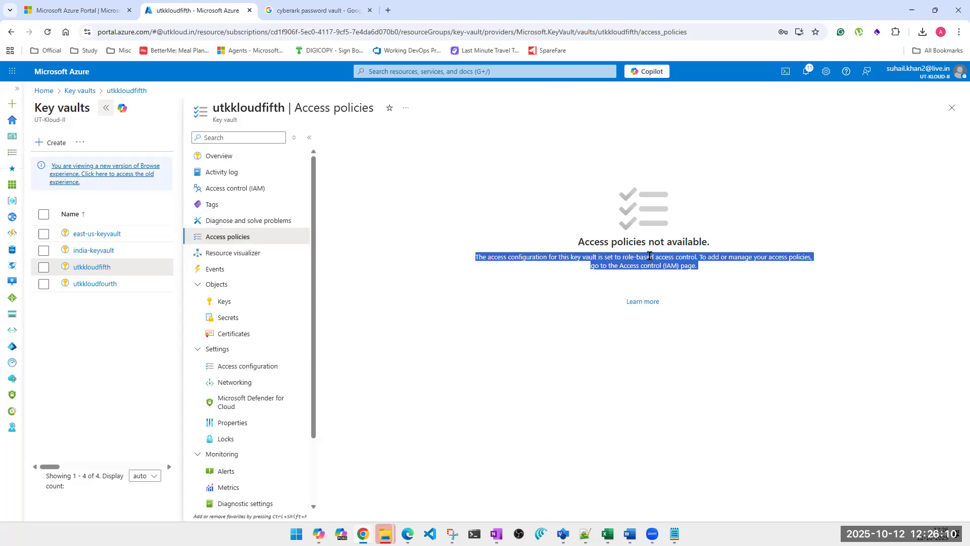
left_click(249, 372)
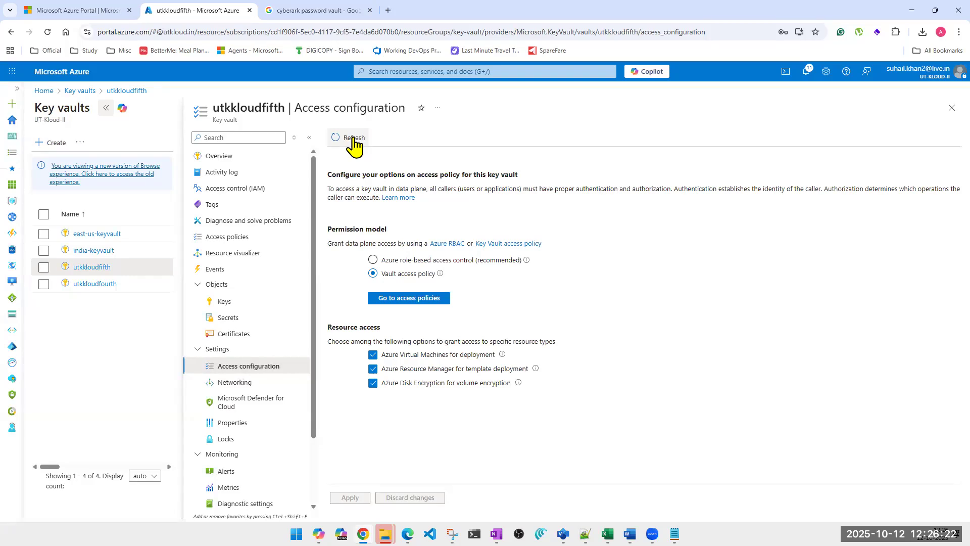
left_click(952, 108)
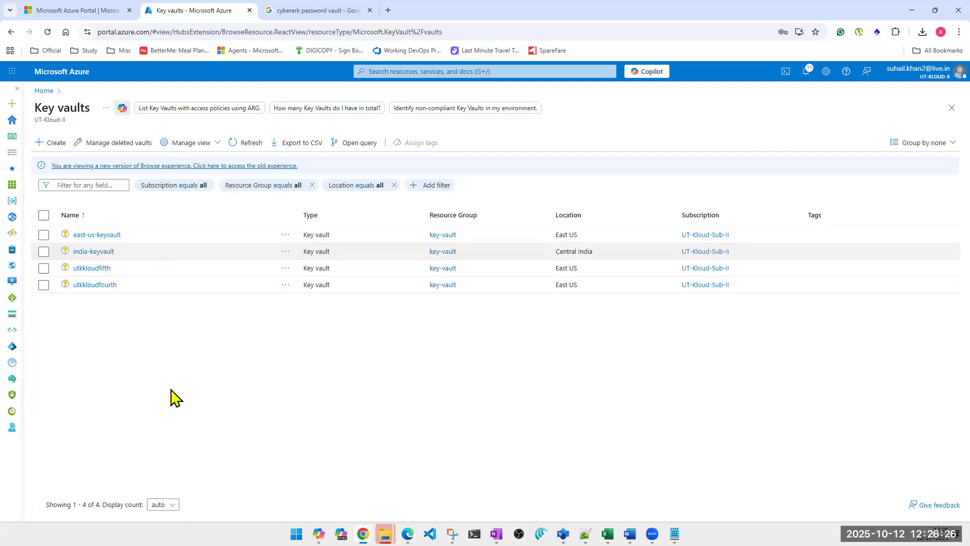
Step: Leave all vaults unticked and start creating a key vault in the key-vault resource group
left_click(43, 215)
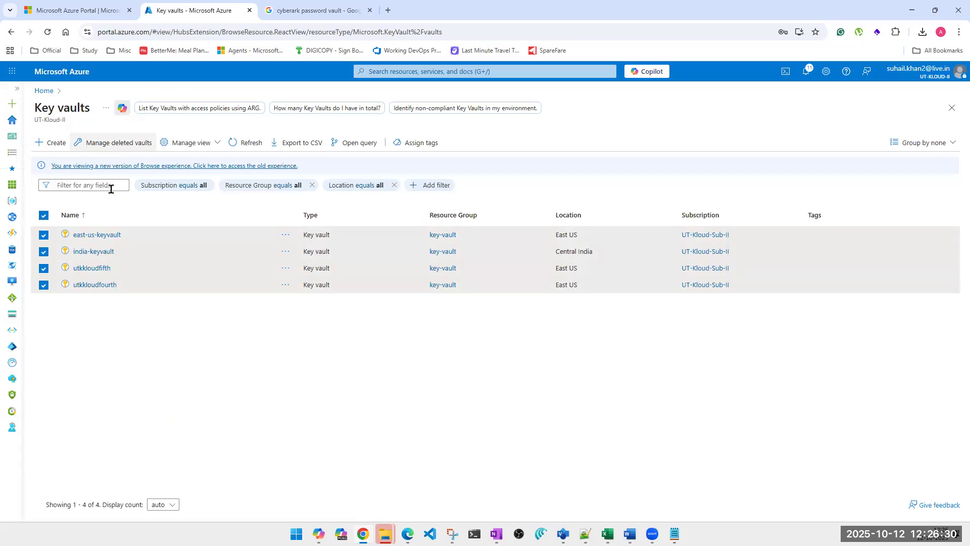
left_click(44, 215)
left_click(55, 143)
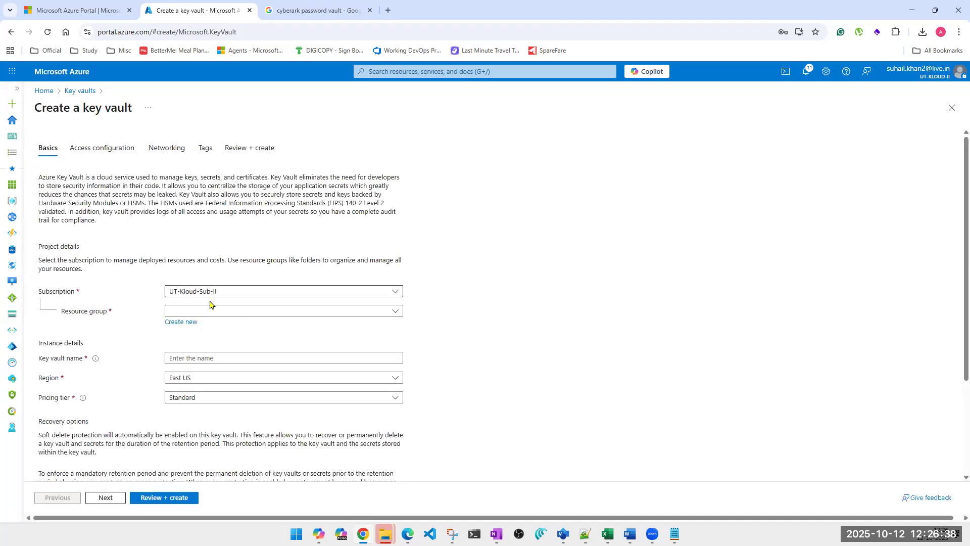
left_click(230, 311)
left_click(196, 221)
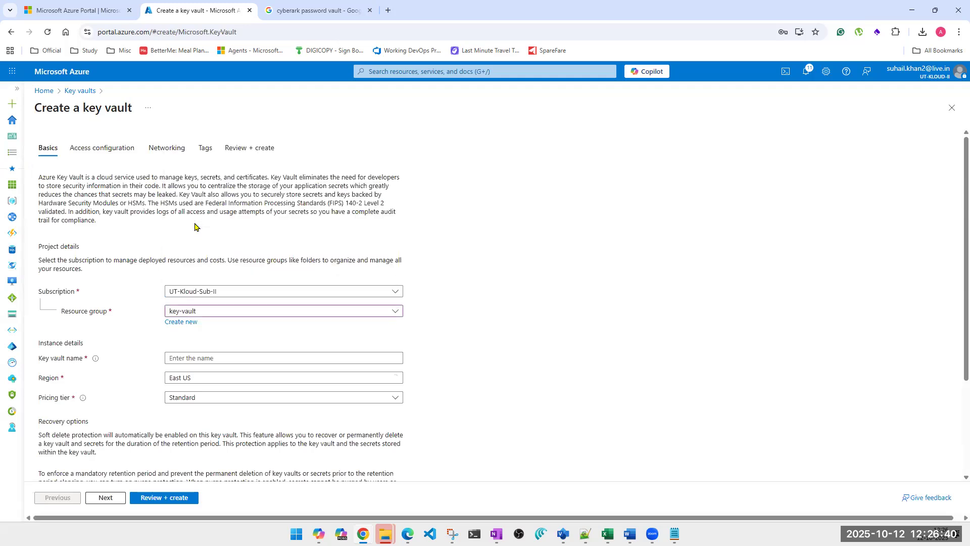
Step: Name the new key vault utkkeyvaultindia1
left_click(202, 357)
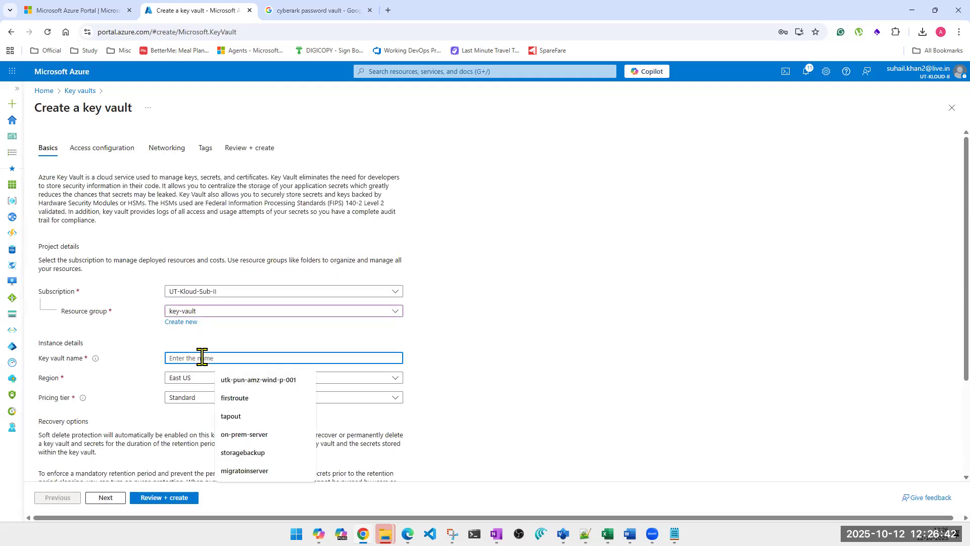
type("y")
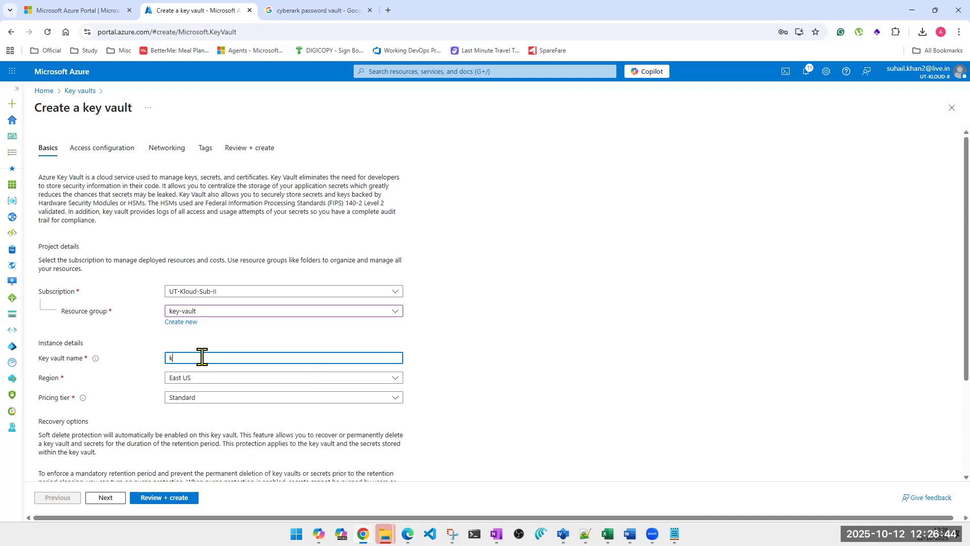
key("BackSpace")
type("utk")
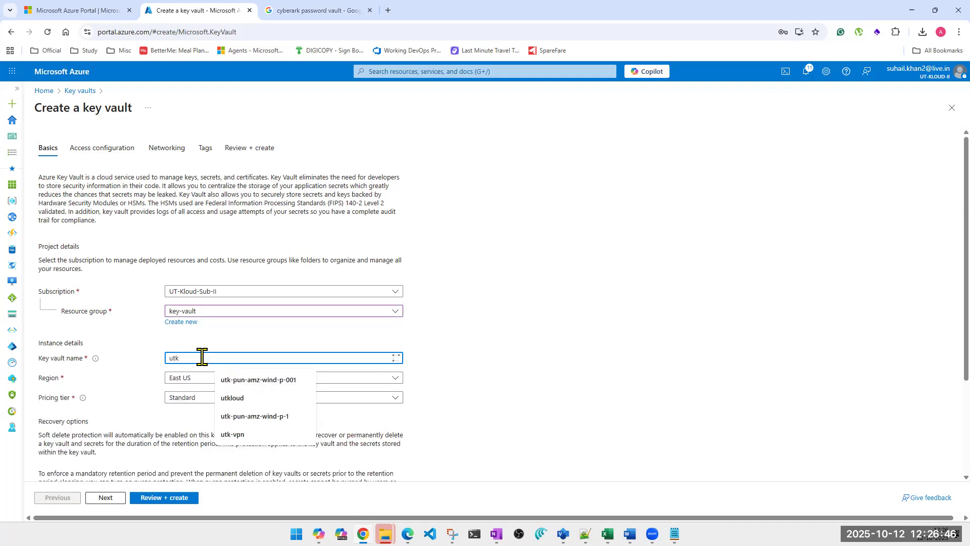
type("keyvaul")
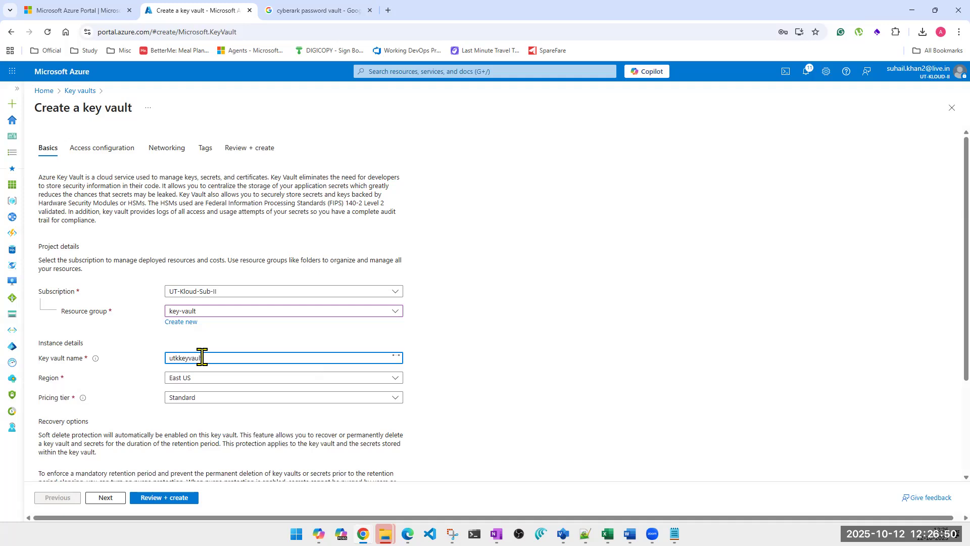
type("tindia1")
Step: Set the vault's region to Central India and the days to retain deleted vaults to 7
left_click(261, 381)
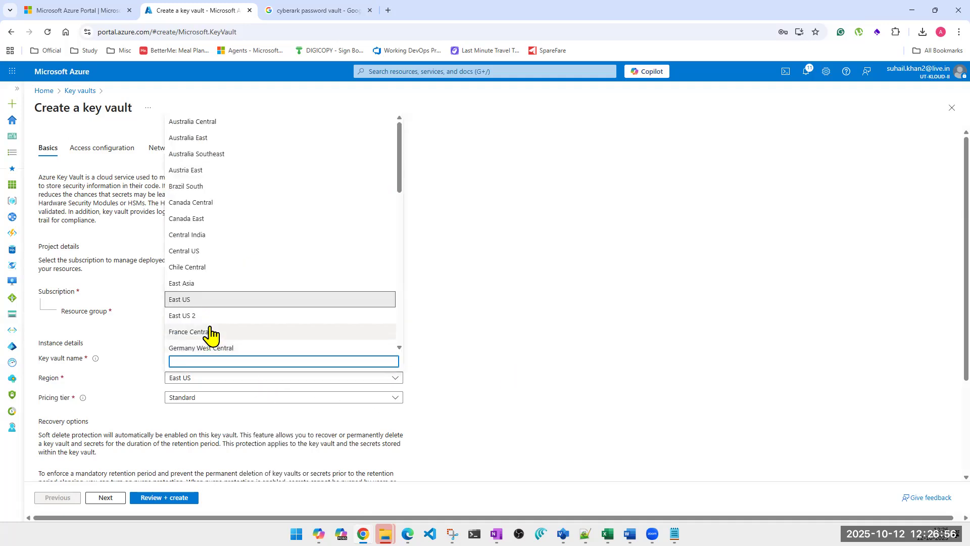
key("Escape")
scroll(534, 397, "down", 3)
double_click(175, 402)
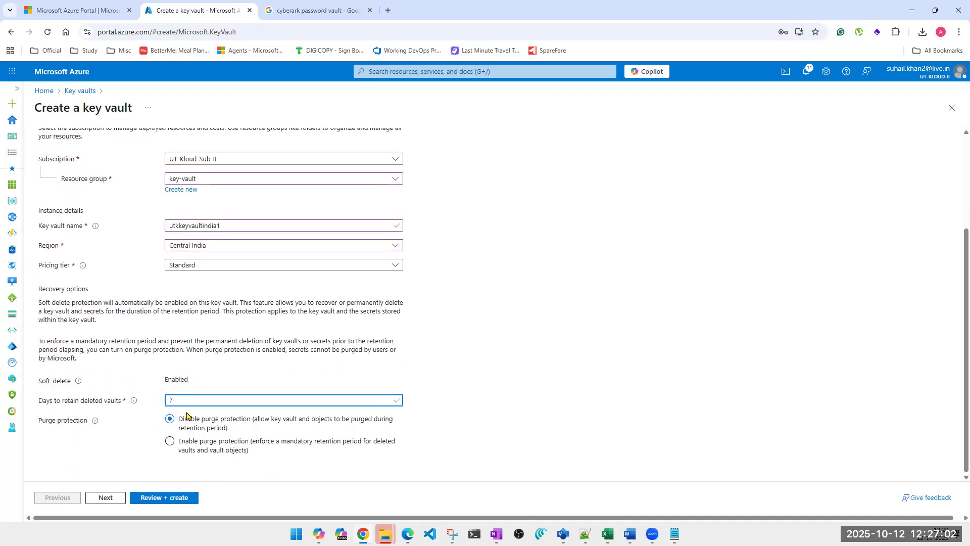
Step: Use the Vault access policy permission model and allow access for Azure Virtual Machines, Azure Resource Manager and Azure Disk Encryption
left_click(111, 501)
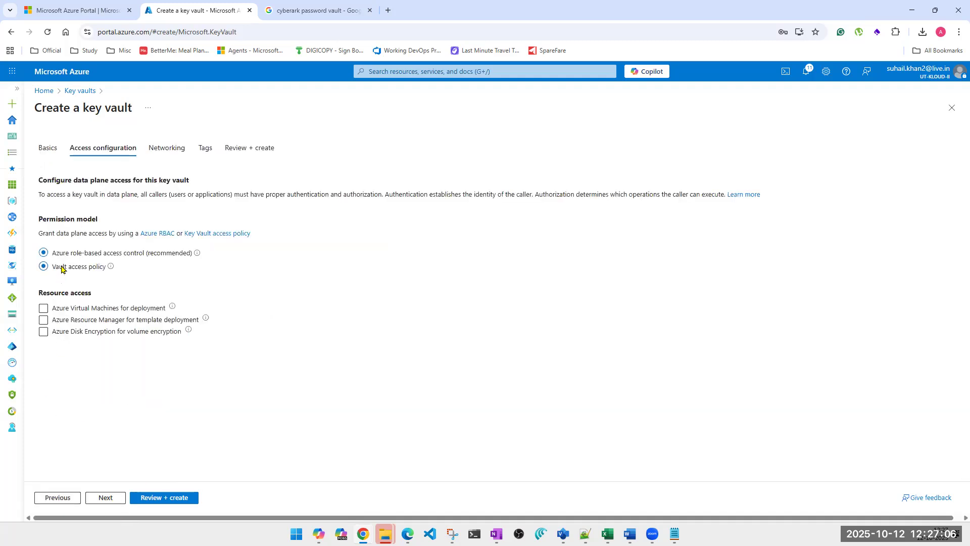
left_click(44, 308)
left_click(44, 320)
left_click(44, 332)
Step: Edit the listed user's access policy, adding all cryptographic and privileged key operations plus privileged secret and certificate operations
left_click(47, 454)
left_click(92, 400)
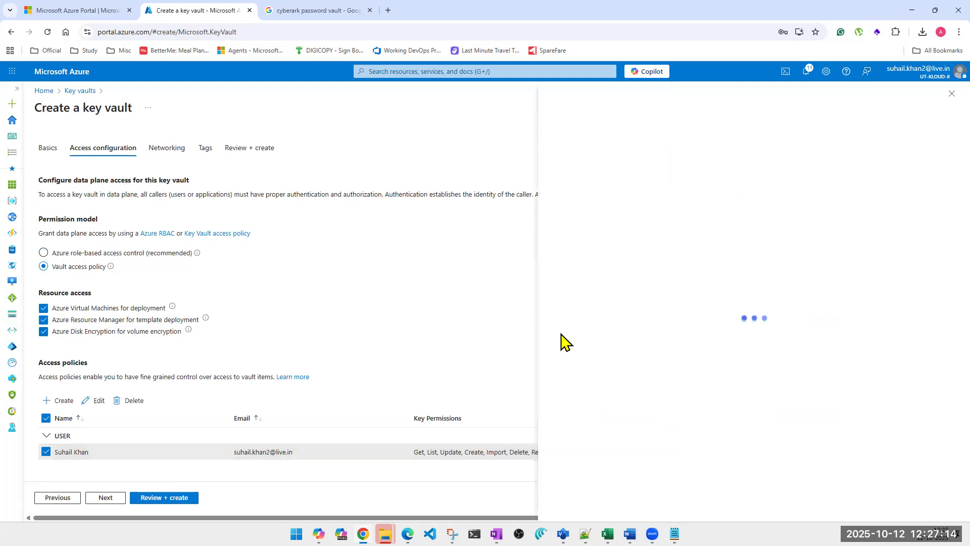
left_click(553, 370)
left_click(688, 341)
left_click(831, 454)
scroll(738, 412, "down", 1)
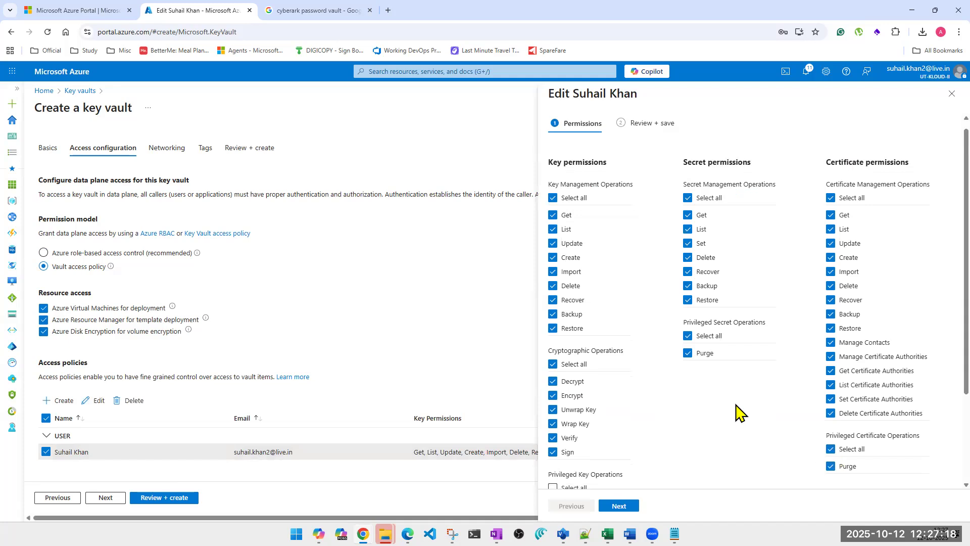
scroll(739, 412, "down", 3)
left_click(553, 363)
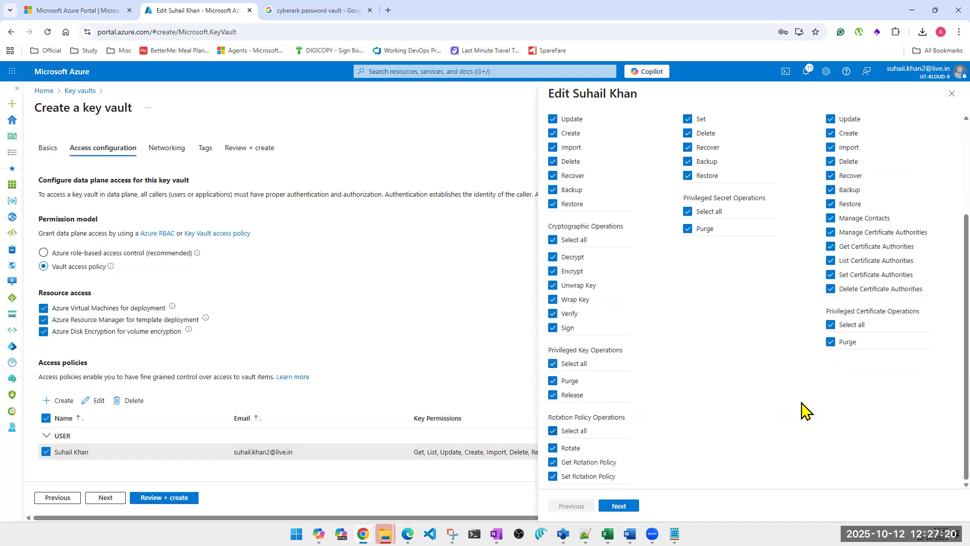
Step: Check the full set of key, secret and certificate permissions, and save the user's access policy
scroll(803, 409, "up", 3)
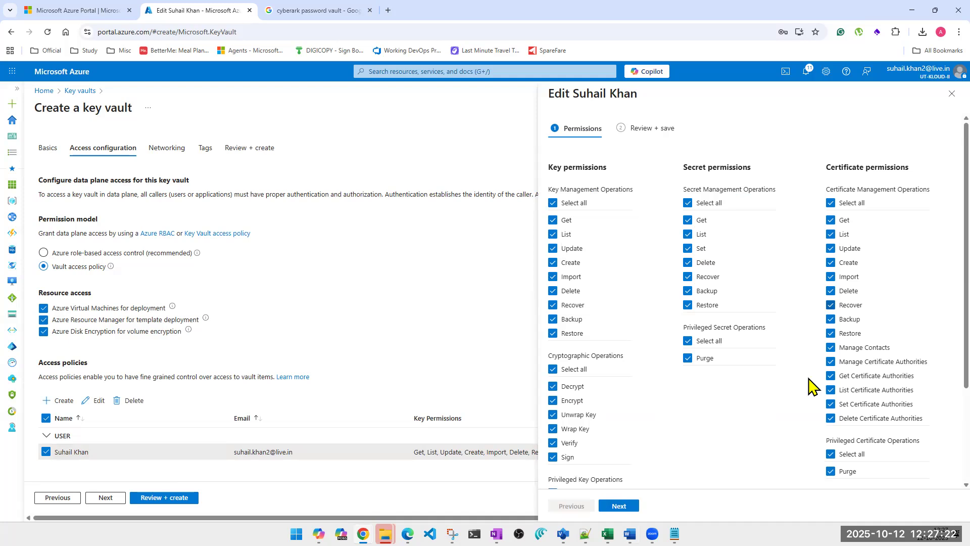
scroll(615, 451, "down", 5)
scroll(618, 454, "up", 4)
scroll(616, 453, "up", 1)
left_click(612, 506)
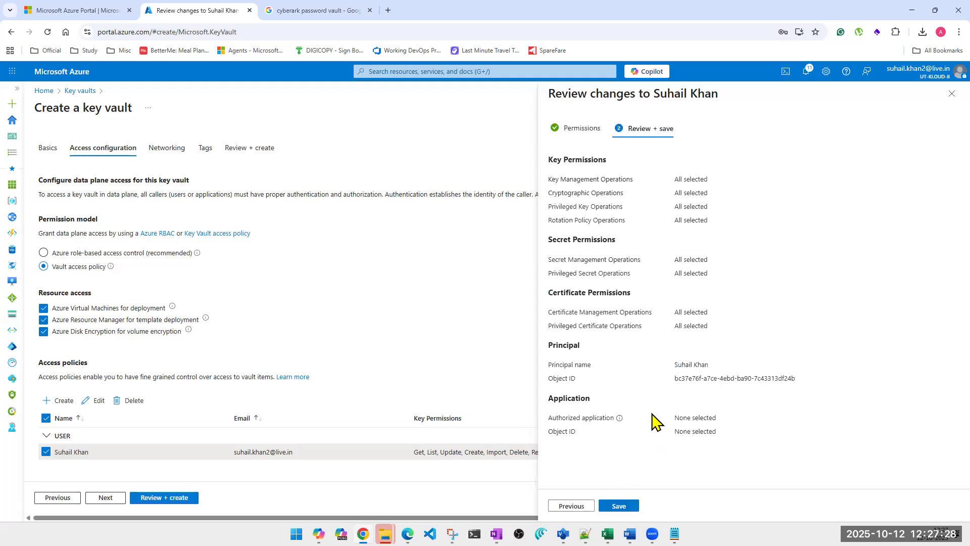
left_click(633, 508)
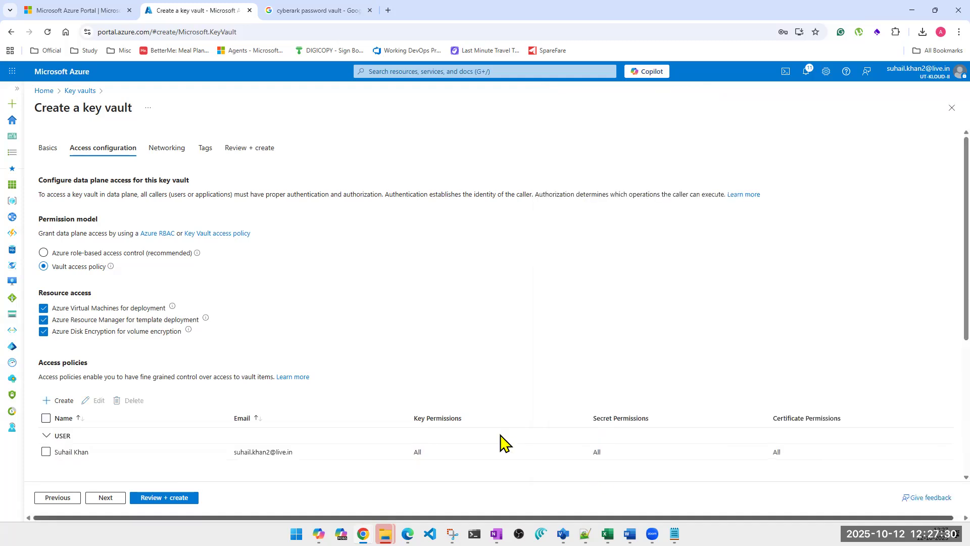
Step: Keep public access enabled from all networks and create the key vault utkkeyvaultindia1
left_click(105, 498)
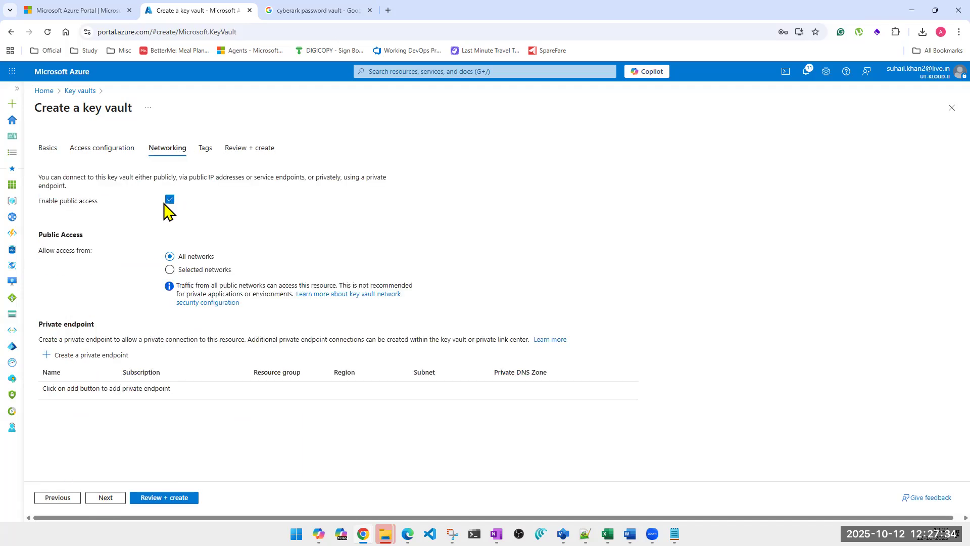
left_click(155, 498)
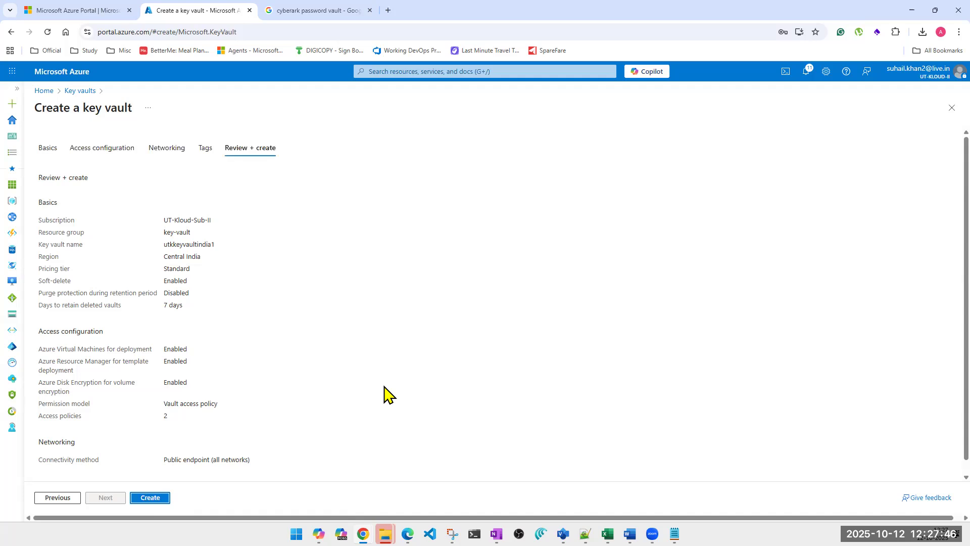
left_click(149, 499)
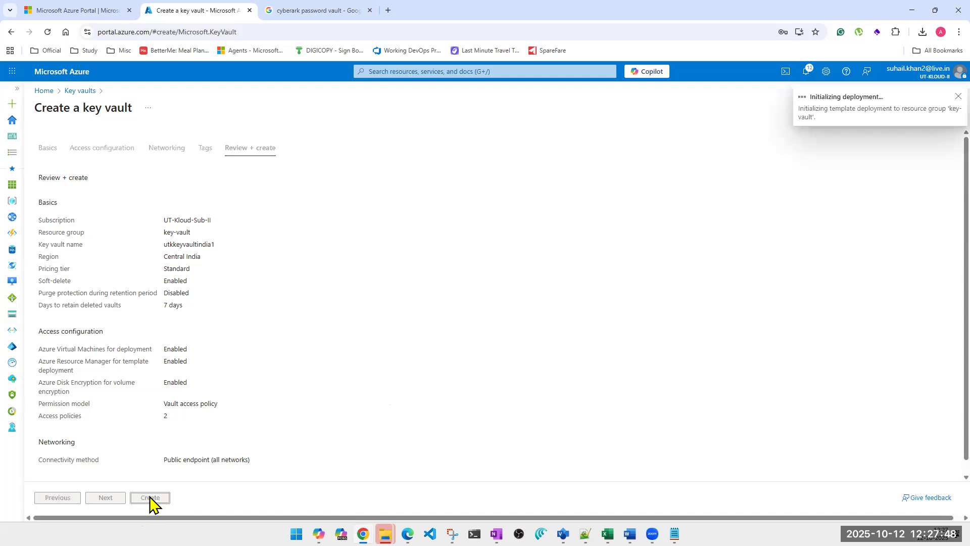
Step: Copy the created vault's name, and start another key vault from the vault list in the key-vault resource group
double_click(180, 244)
key("ctrl+c")
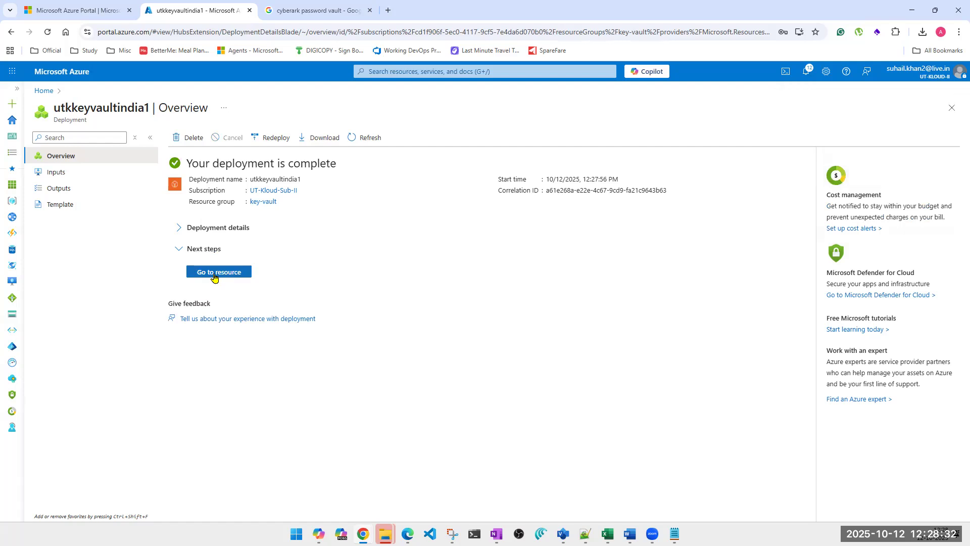
left_click(483, 70)
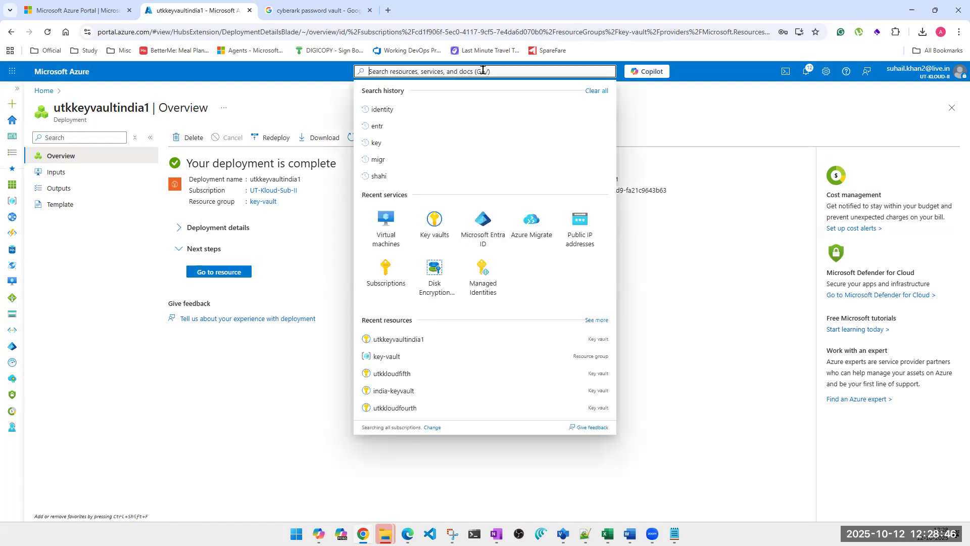
left_click(433, 226)
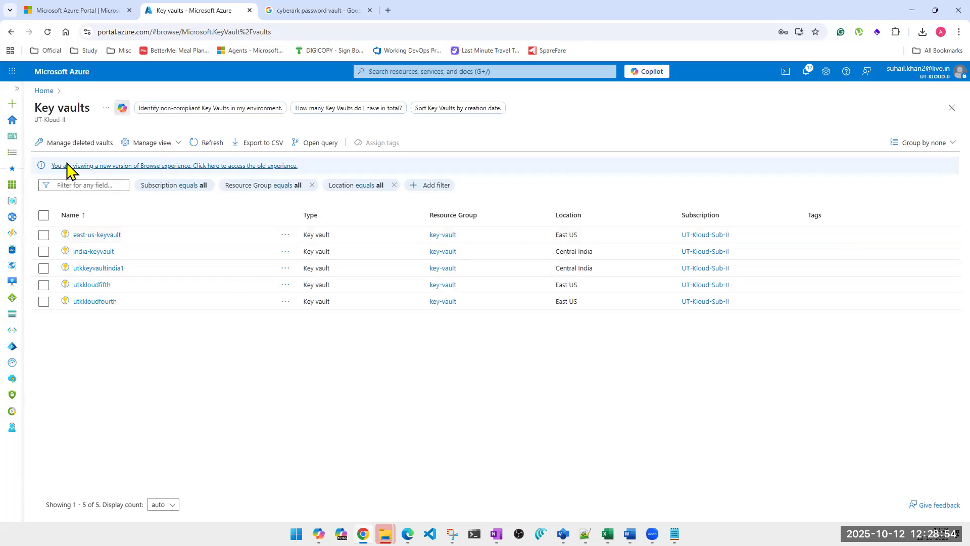
left_click(56, 143)
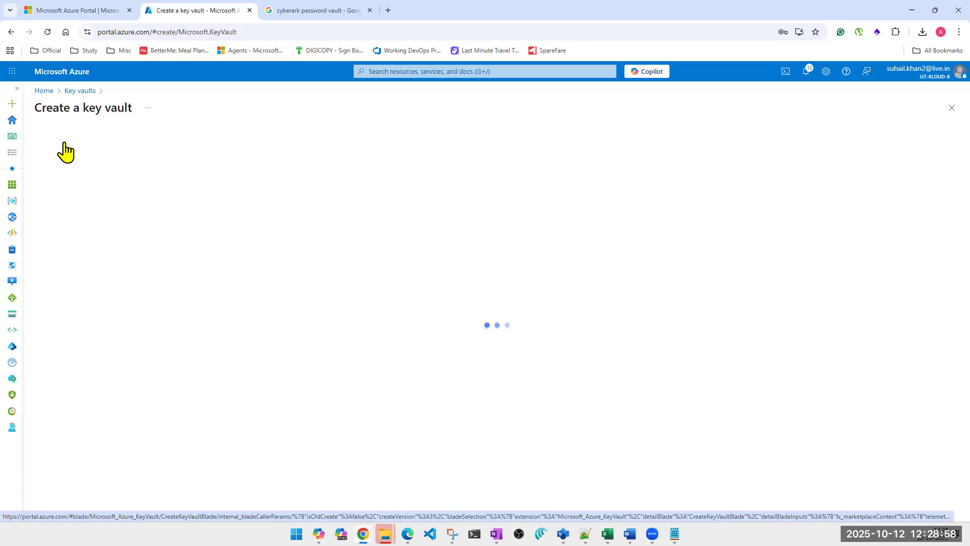
left_click(238, 313)
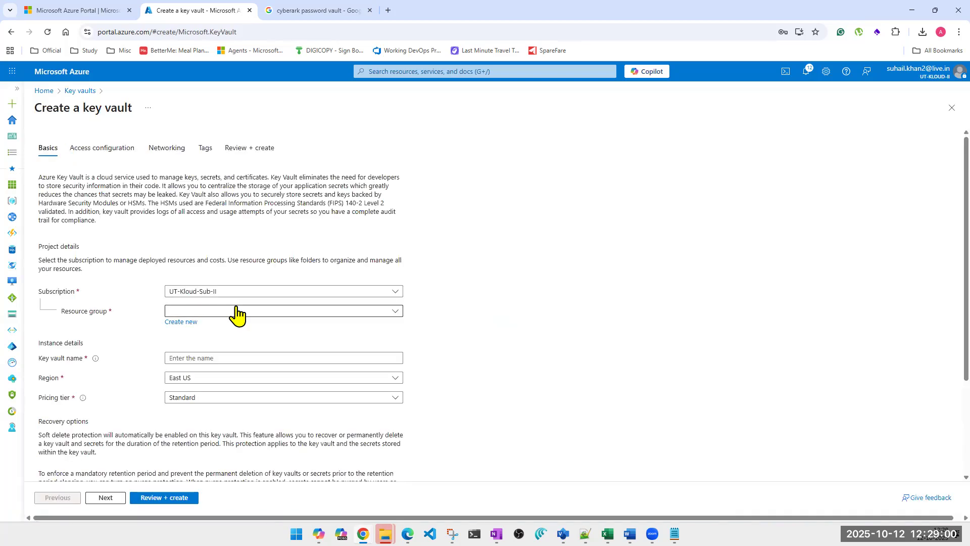
left_click(267, 217)
Step: Name the second key vault utkkeyvaultindia2, reusing the copied vault name
left_click(235, 355)
key("ctrl+v")
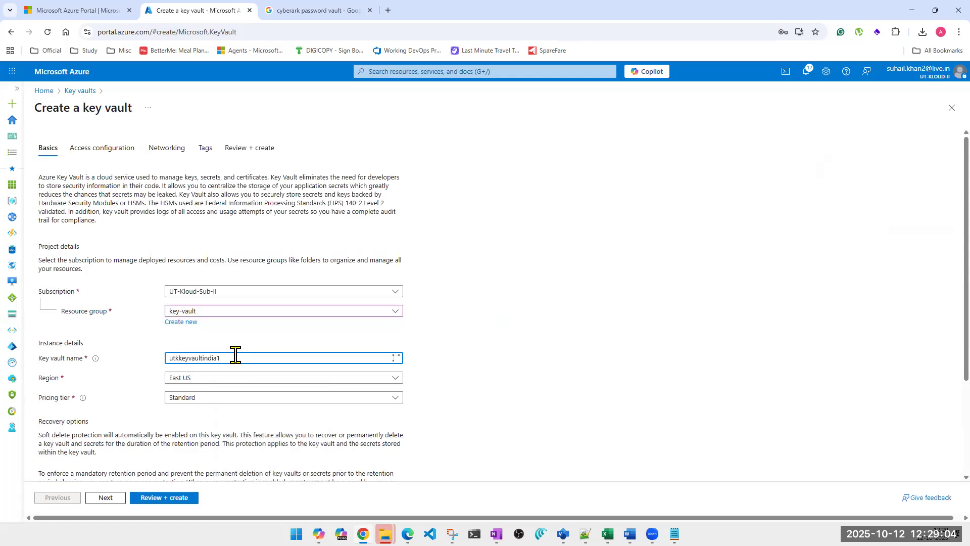
type("2")
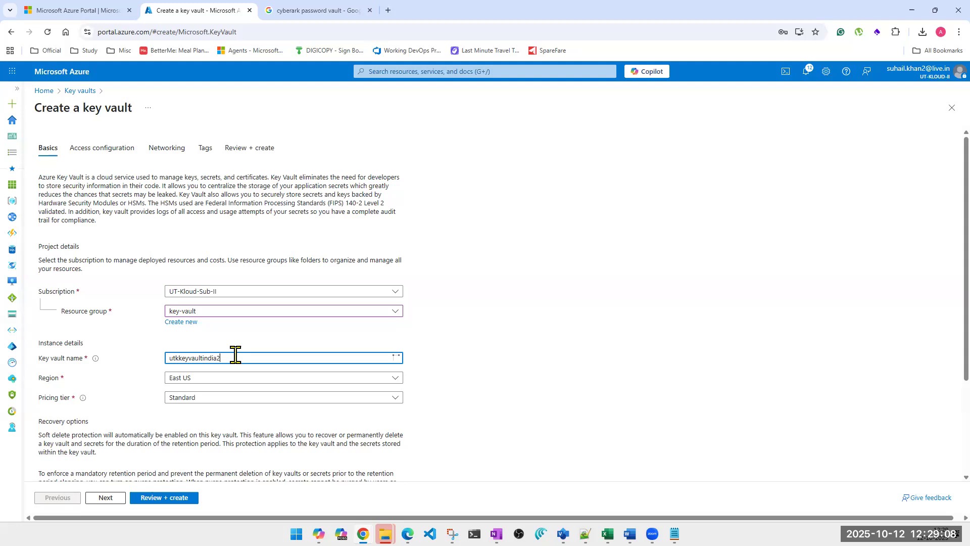
Step: Set the region of utkkeyvaultindia2 to Central India
left_click(237, 380)
left_click(209, 268)
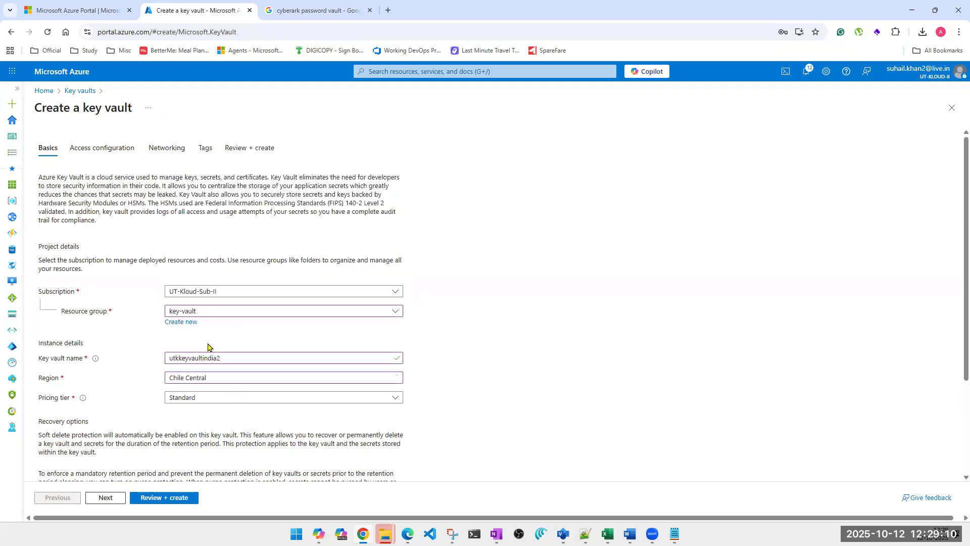
left_click(207, 380)
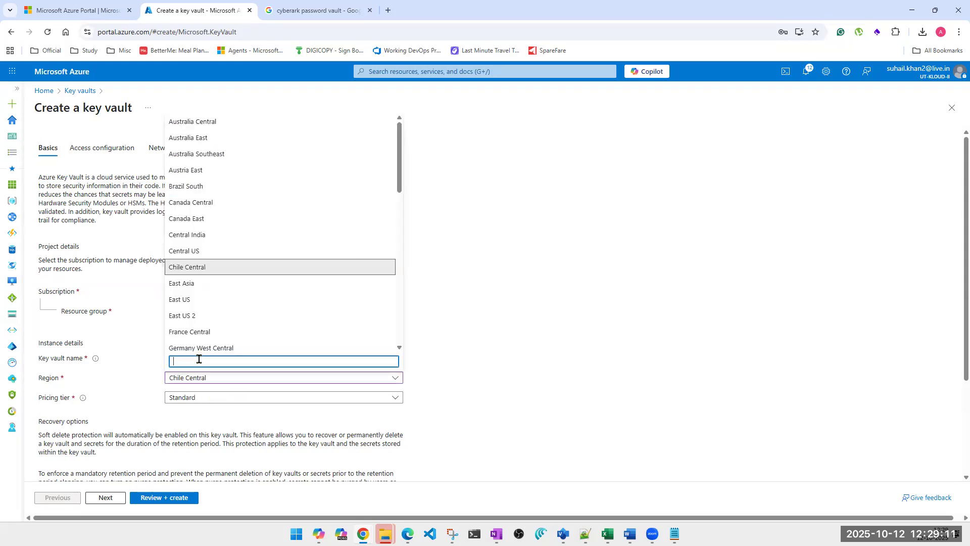
left_click(199, 235)
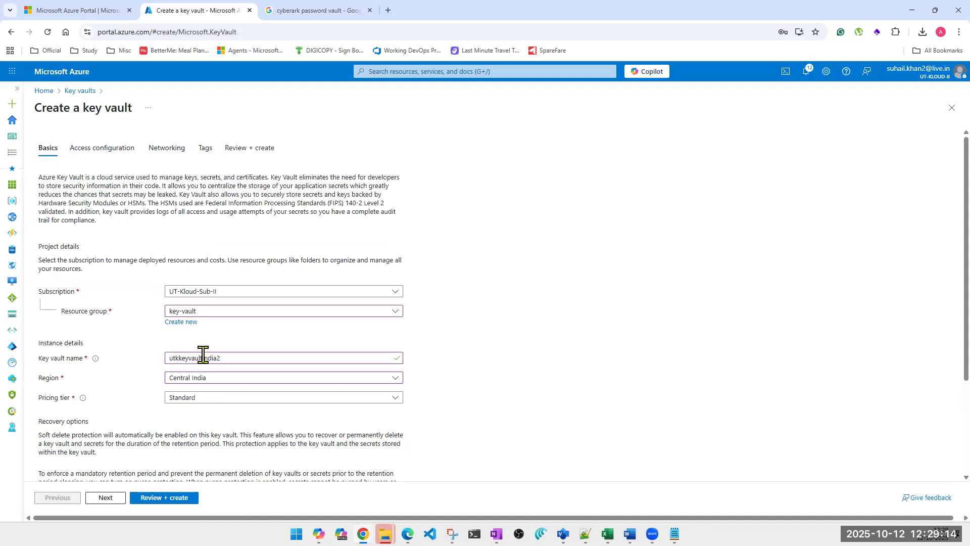
scroll(243, 369, "down", 1)
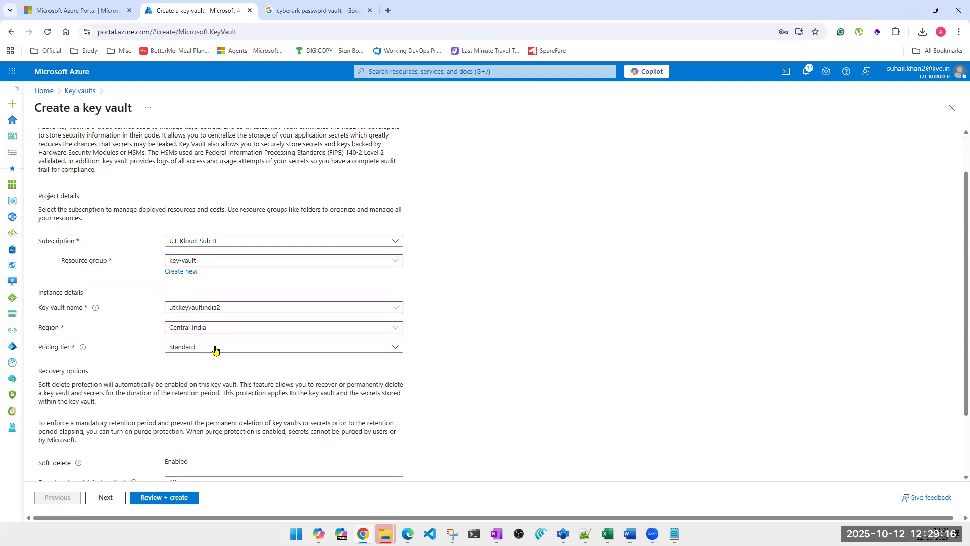
Step: Set the region of utkkeyvaultindia2 to South India
left_click(219, 328)
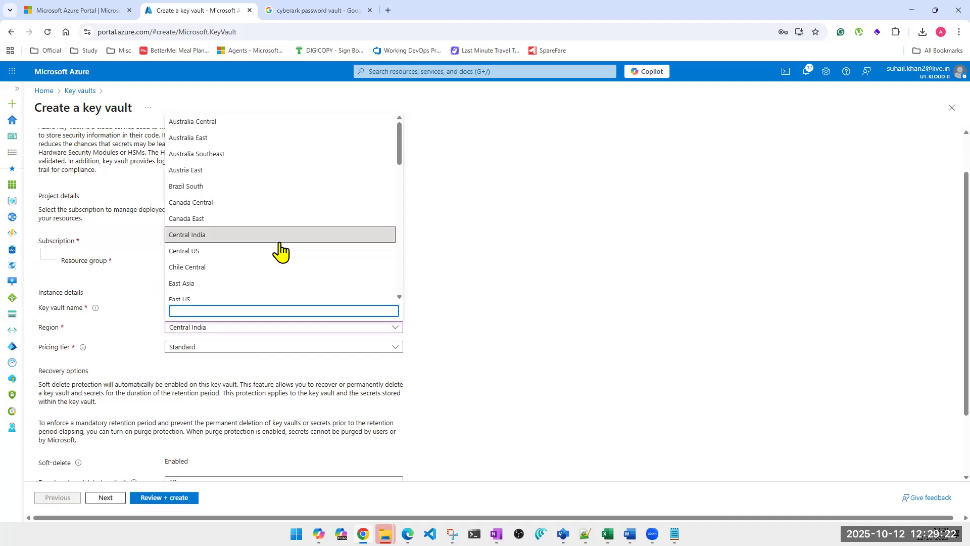
scroll(281, 251, "down", 1)
scroll(281, 252, "down", 2)
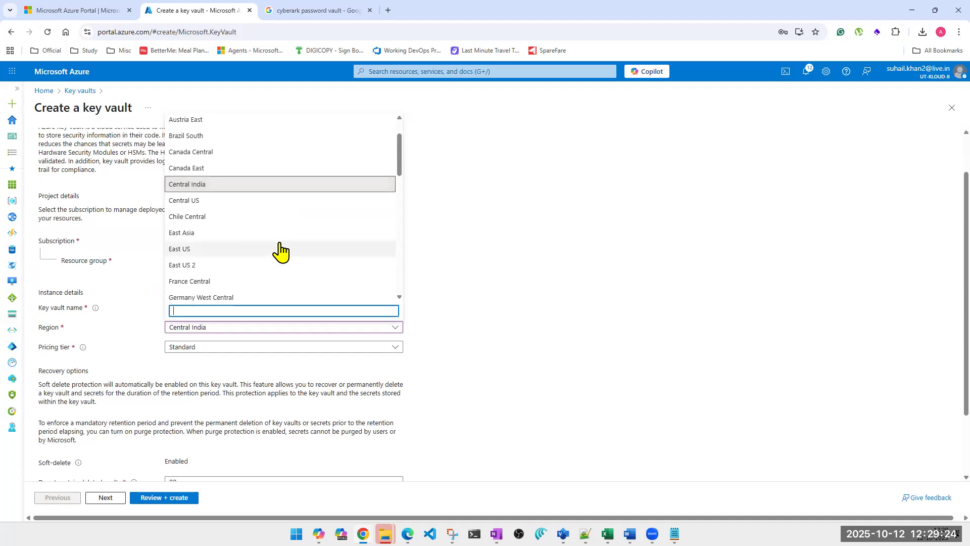
scroll(280, 251, "down", 3)
scroll(281, 251, "down", 4)
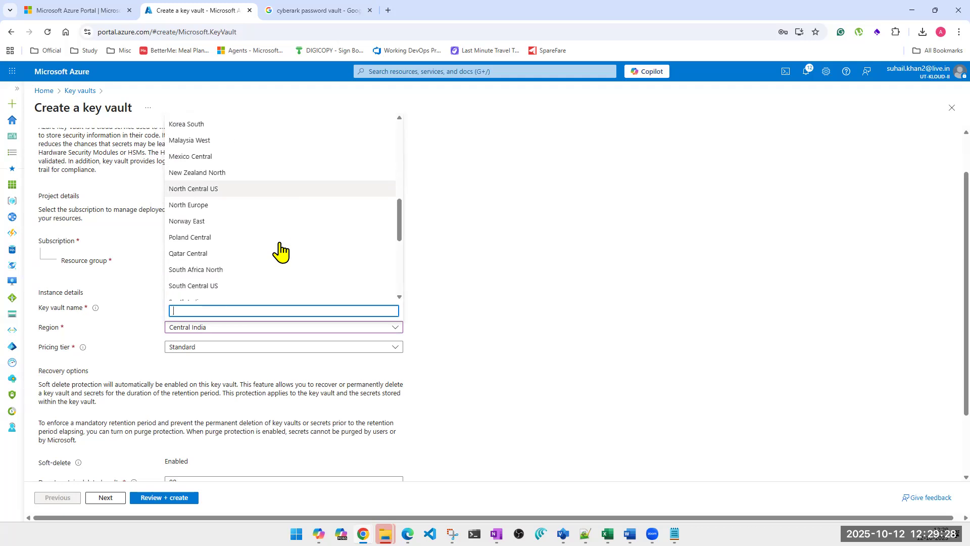
scroll(277, 253, "down", 1)
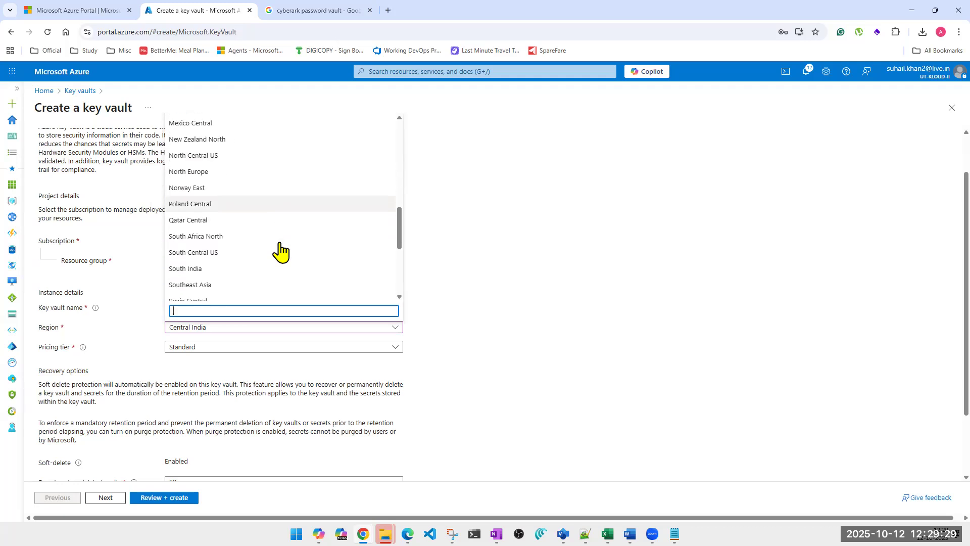
left_click(211, 271)
Step: Set utkkeyvaultindia2 to the Vault access policy model and enable its virtual machine, Resource Manager and disk encryption access options
scroll(625, 327, "down", 2)
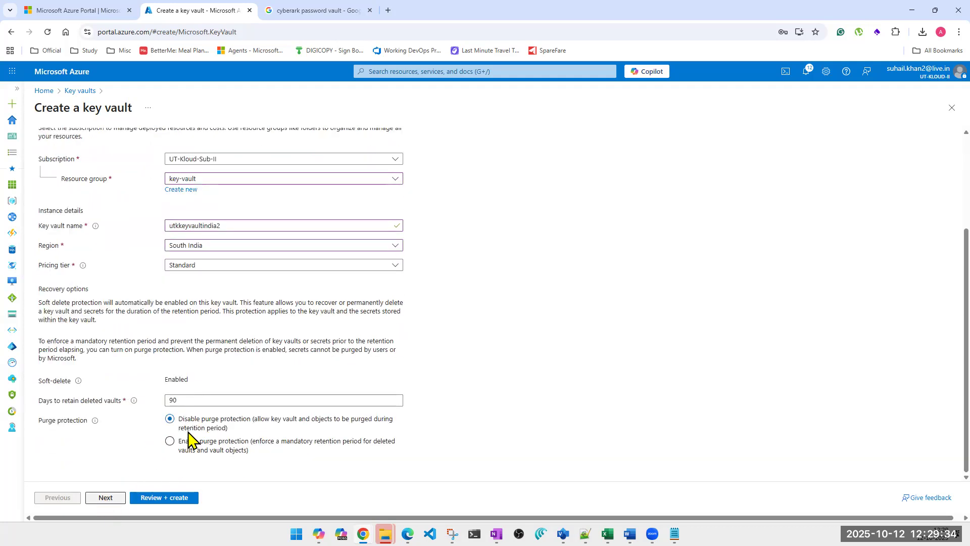
left_click(105, 498)
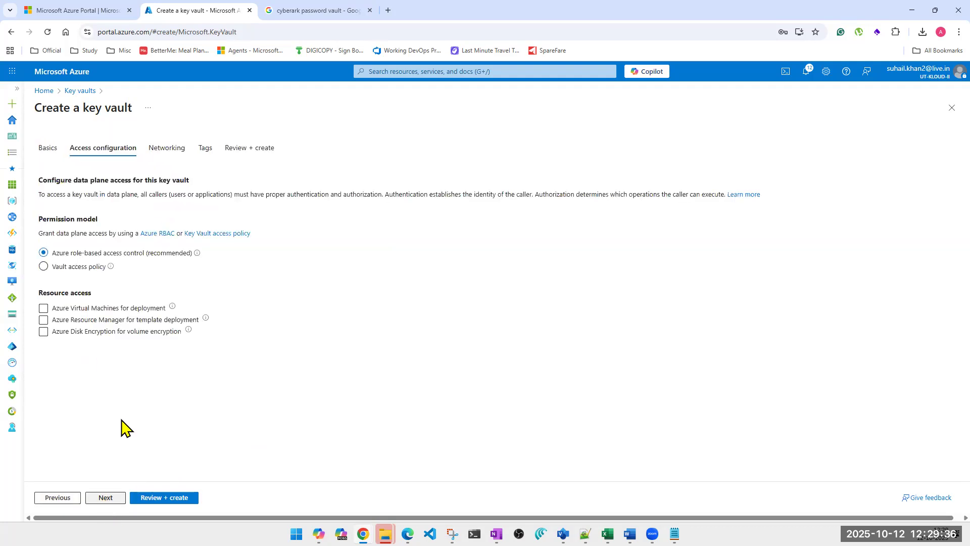
left_click(43, 266)
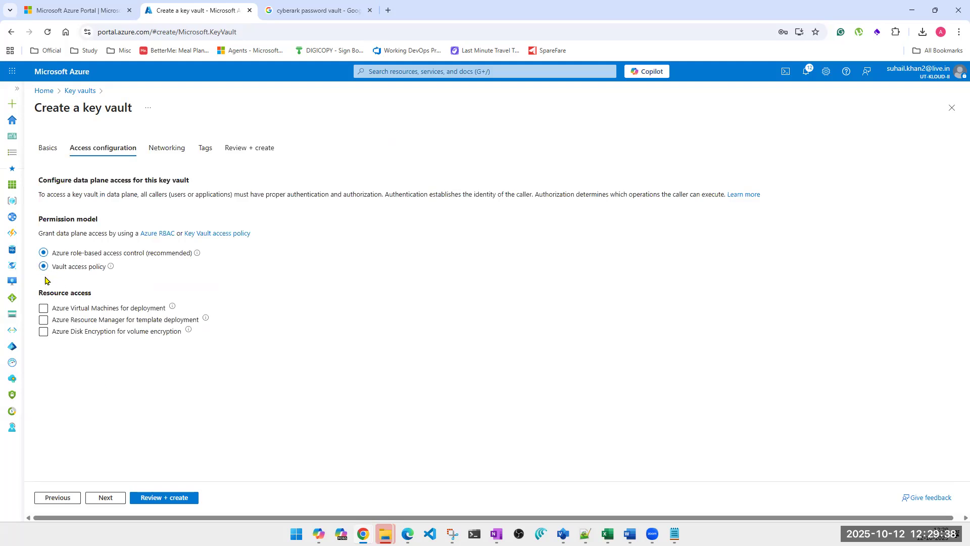
left_click(43, 308)
left_click(43, 331)
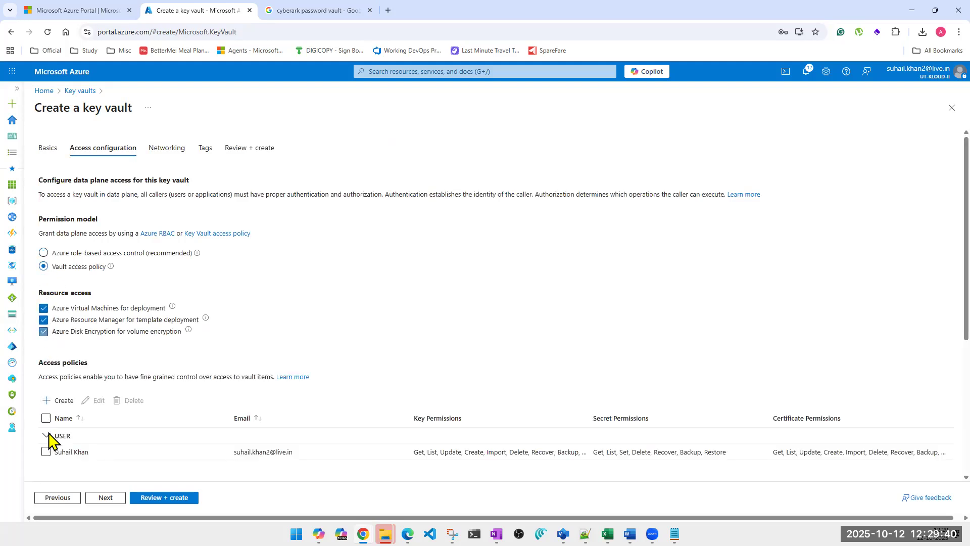
Step: Edit the existing user's access policy to grant all key, secret and certificate permissions, including cryptographic, rotation and privileged operations
left_click(46, 451)
left_click(93, 401)
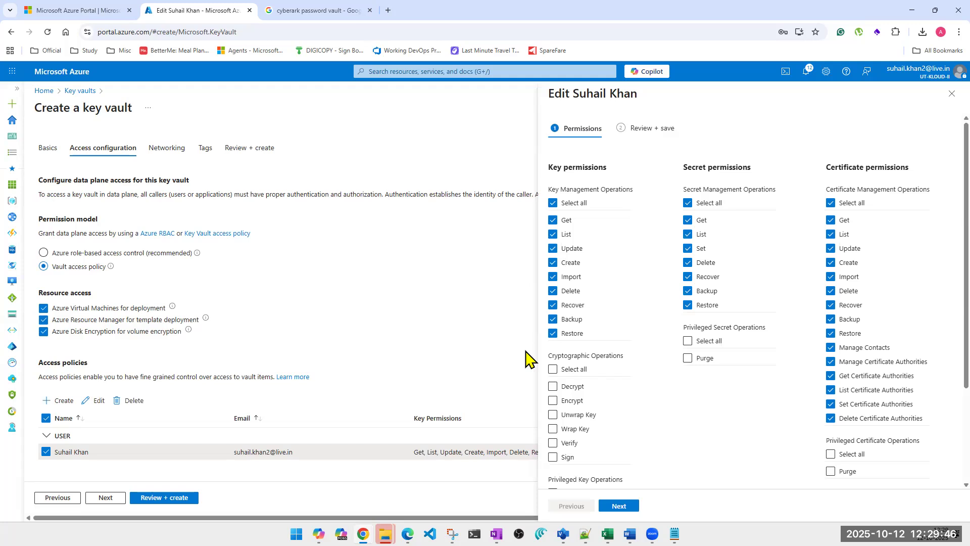
left_click(552, 370)
left_click(688, 341)
left_click(831, 453)
scroll(819, 412, "down", 3)
left_click(553, 364)
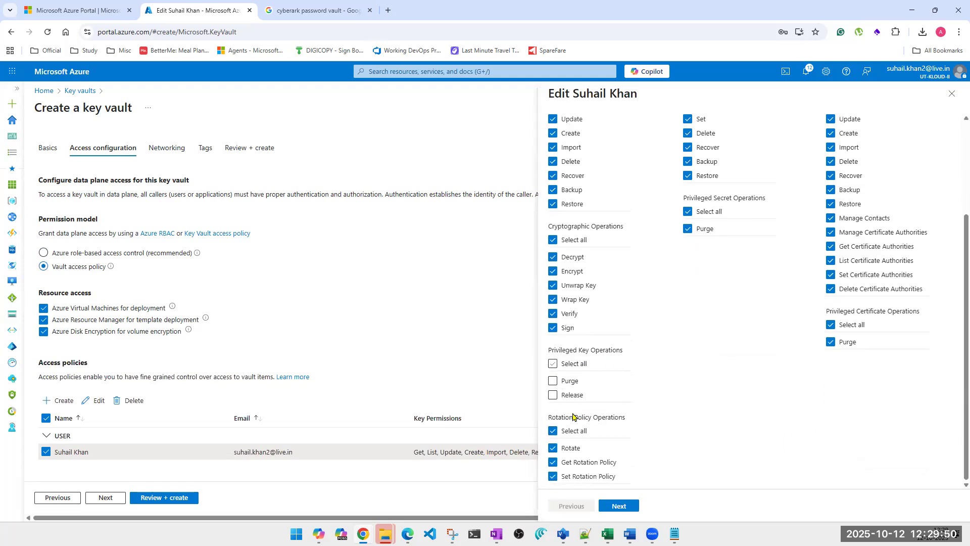
left_click(619, 506)
left_click(619, 506)
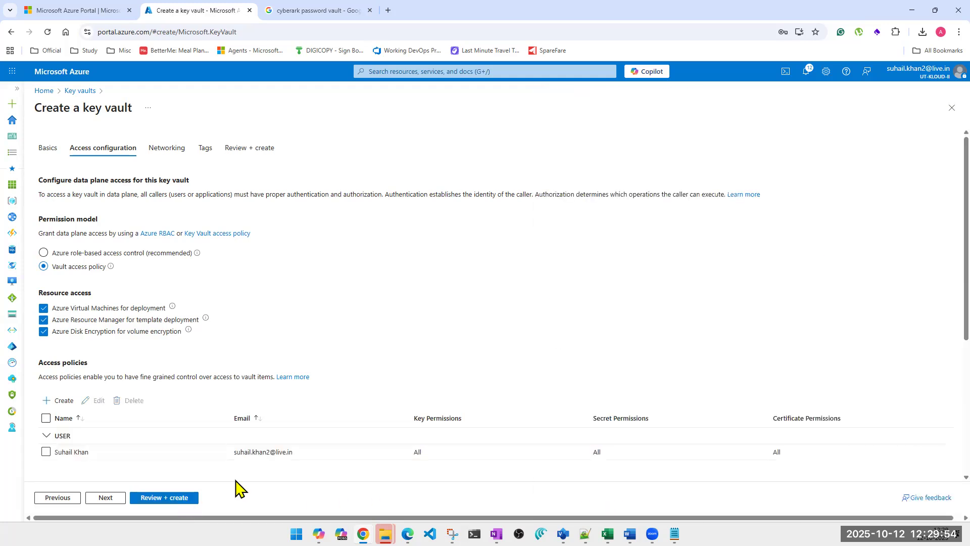
Step: Review the key vault configuration and create utkkeyvaultindia2
left_click(107, 500)
left_click(155, 498)
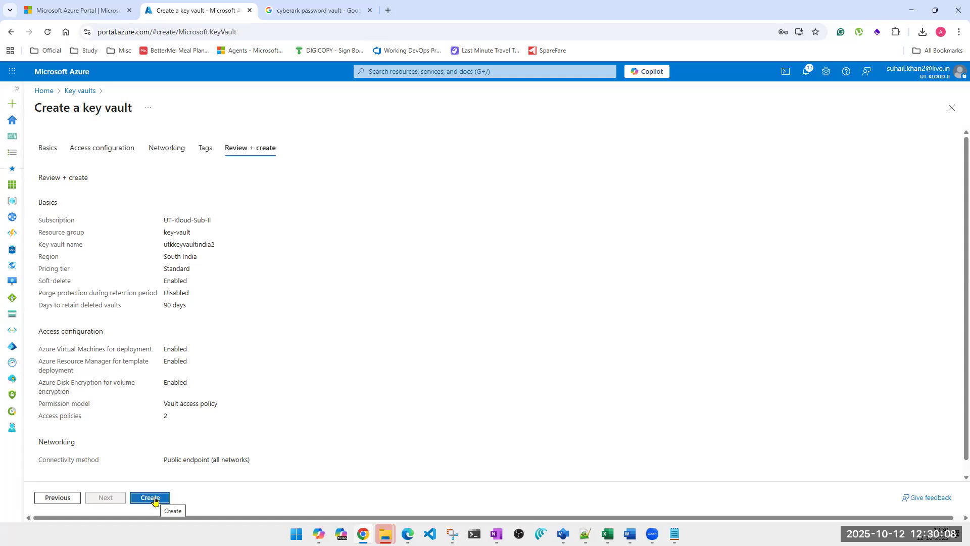
left_click(154, 500)
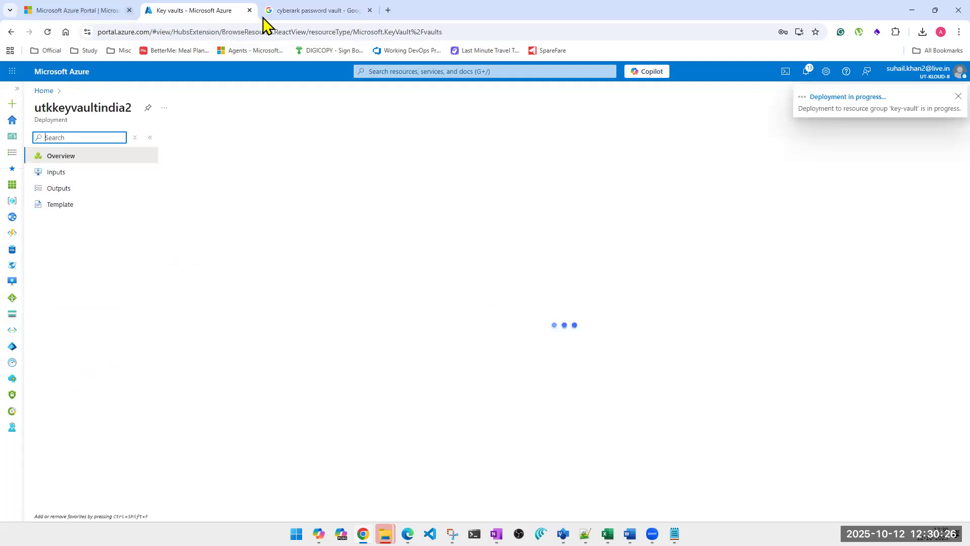
Step: Close the unneeded browser tabs and duplicate the utkkeyvaultindia2 deployment page until three copies are open
left_click(130, 10)
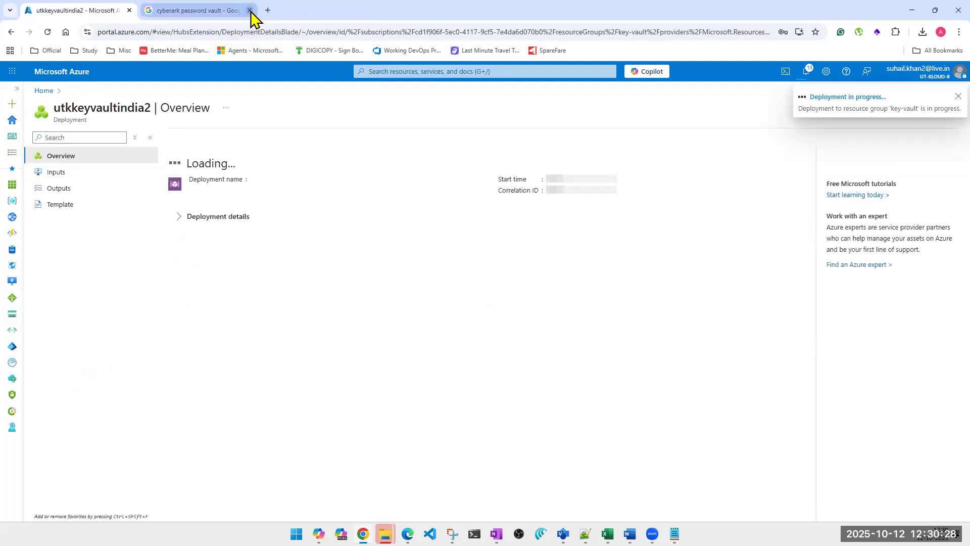
right_click(89, 16)
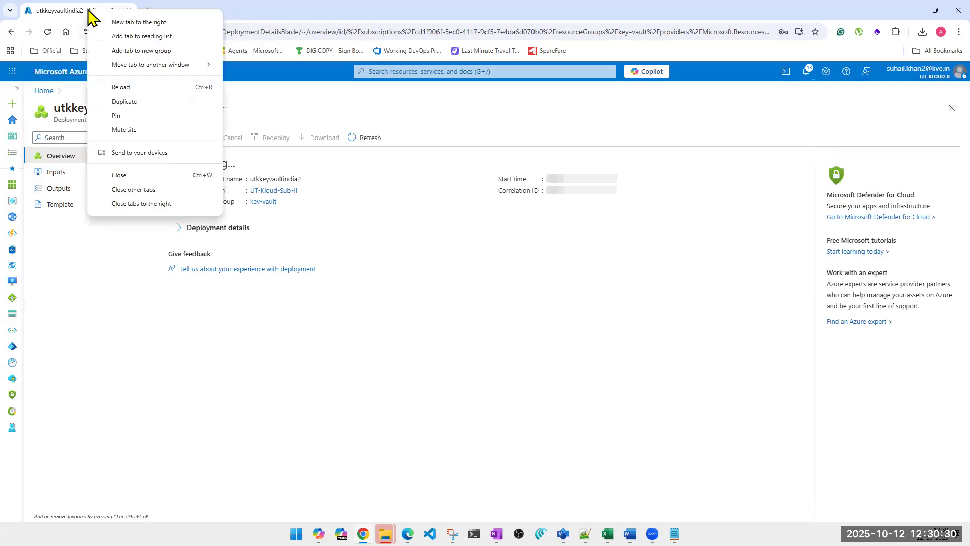
left_click(132, 198)
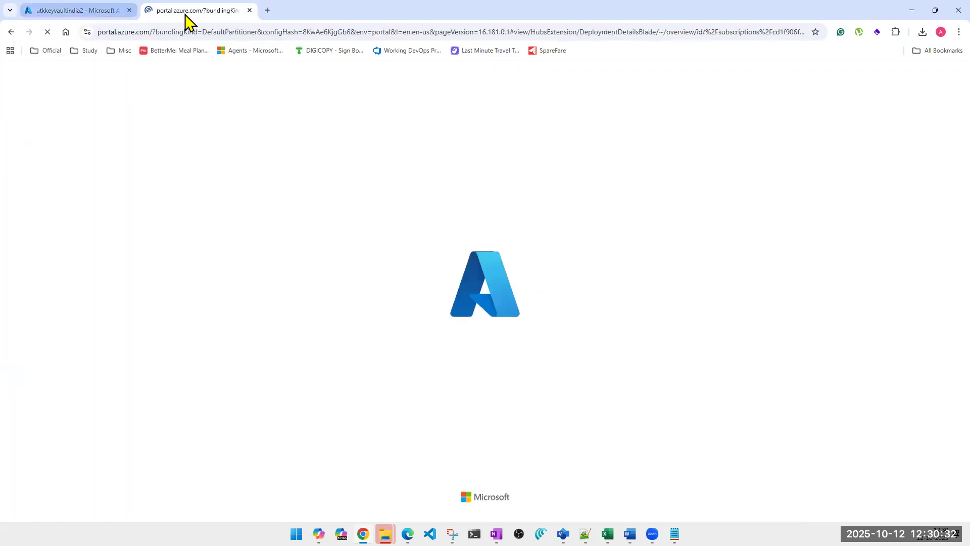
right_click(197, 14)
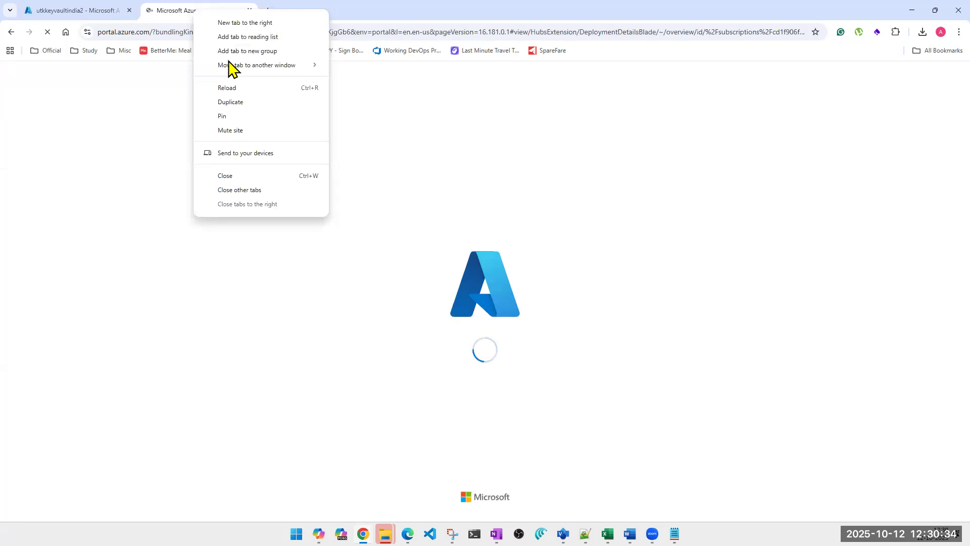
left_click(230, 102)
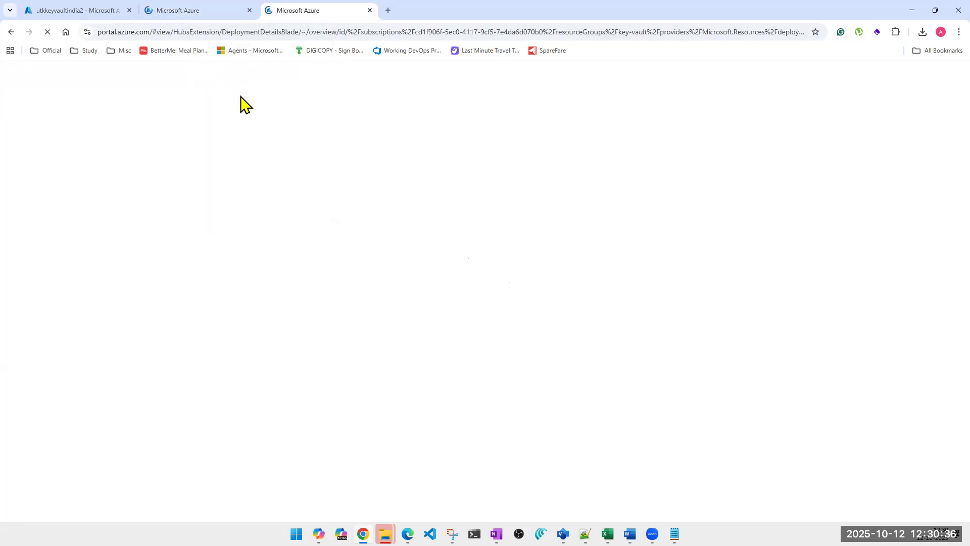
left_click(197, 16)
left_click(89, 14)
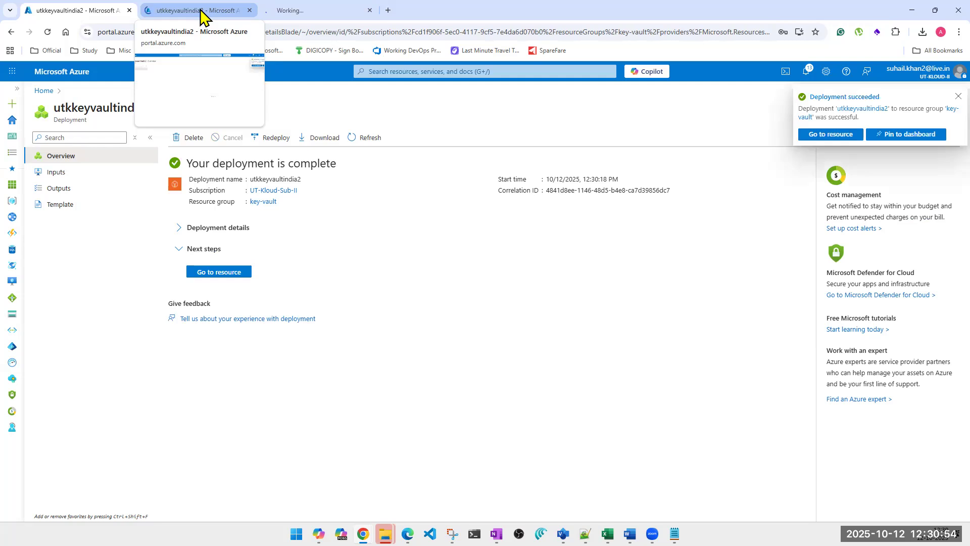
Step: Open the utkkeyvaultindia2 resource from its deployment page, bring up its overview in the second browser tab and highlight its location
left_click(223, 274)
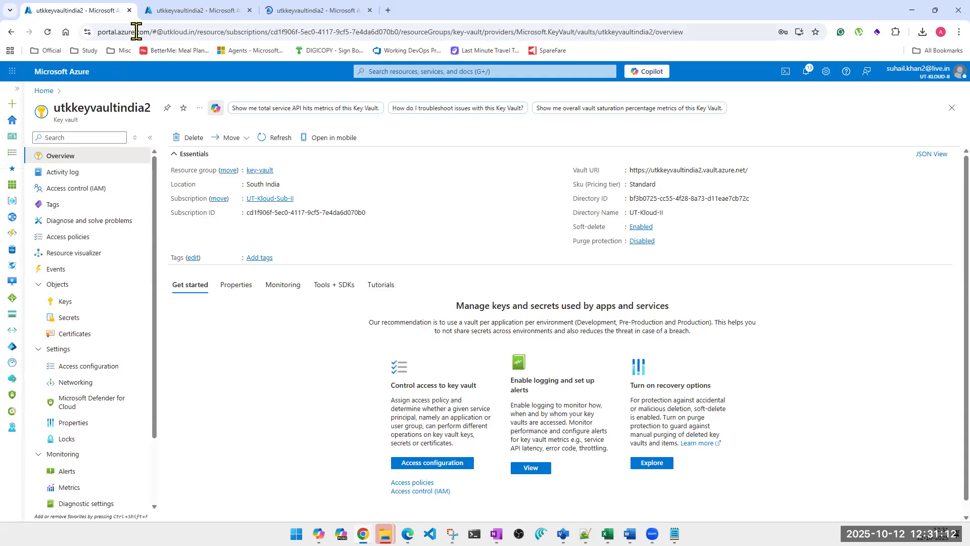
mouse_move(190, 12)
left_mouse_down()
mouse_move(145, 17)
mouse_move(174, 11)
left_mouse_up()
left_click(174, 11)
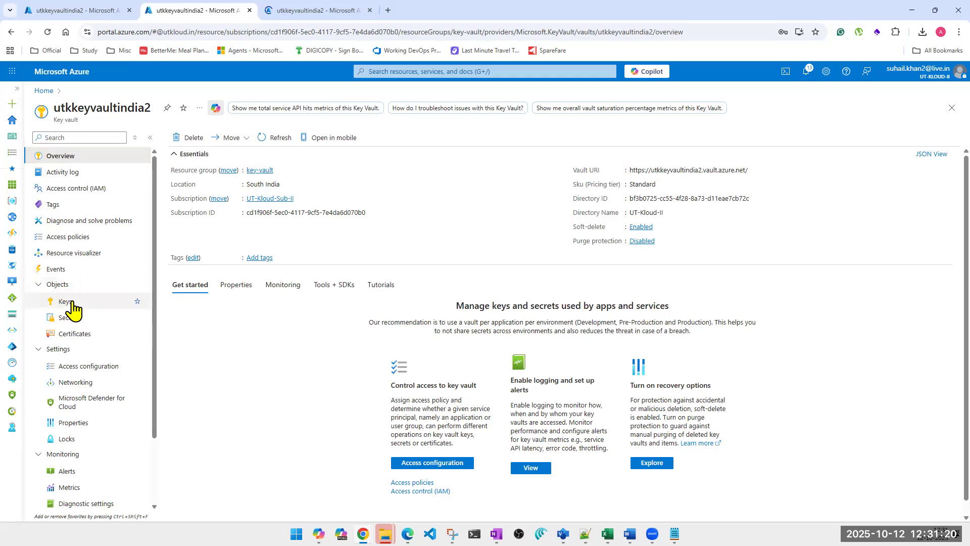
triple_click(253, 185)
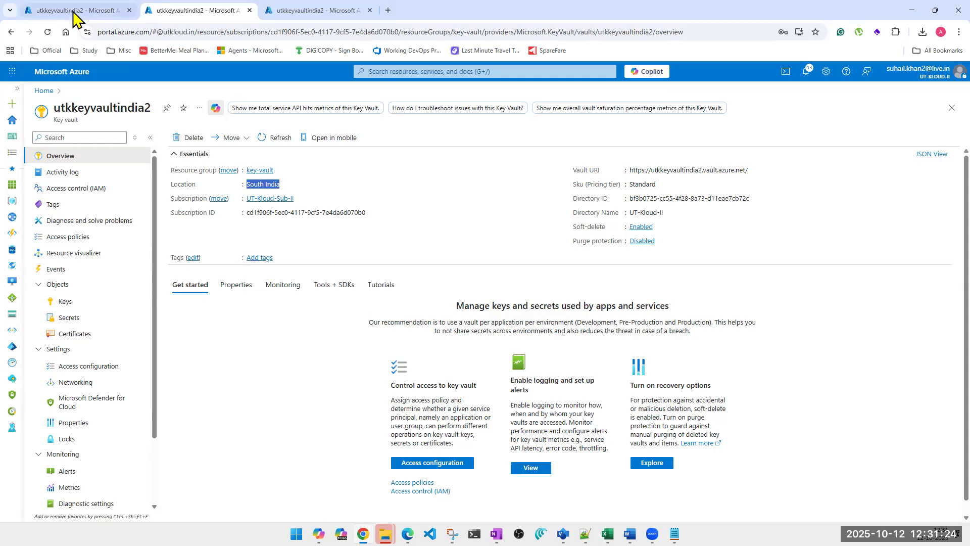
Step: Bring up the Key vaults list in the first and third browser tabs
key("ctrl+shift+Tab")
left_click(219, 272)
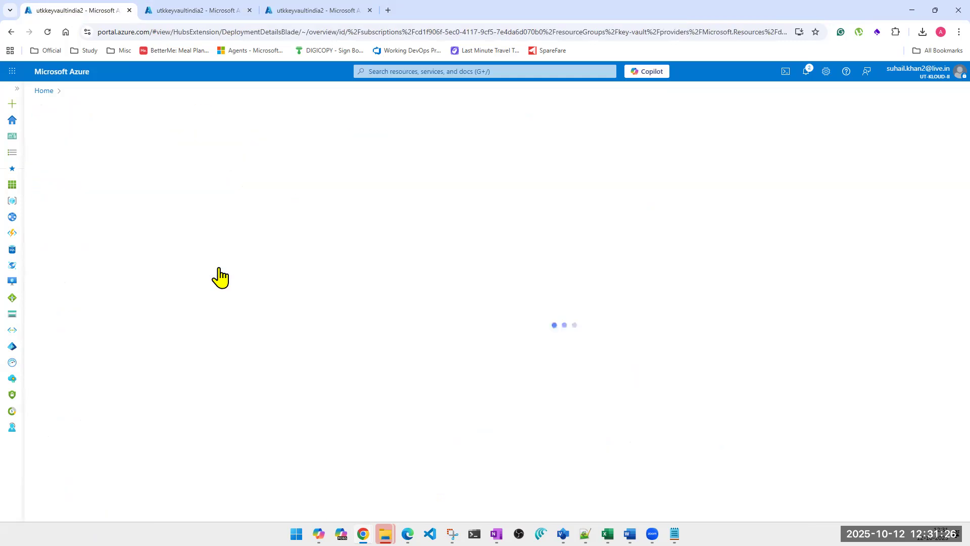
left_click(397, 71)
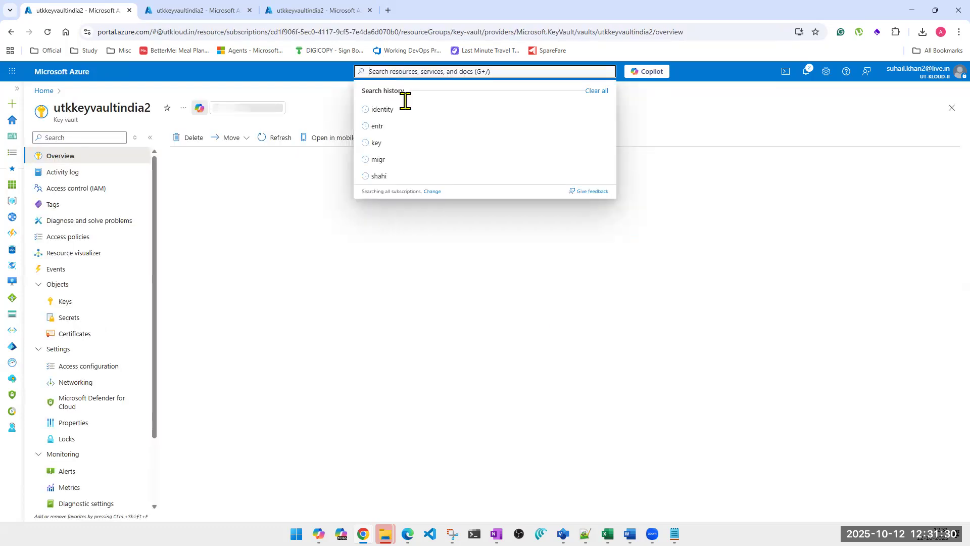
left_click(314, 11)
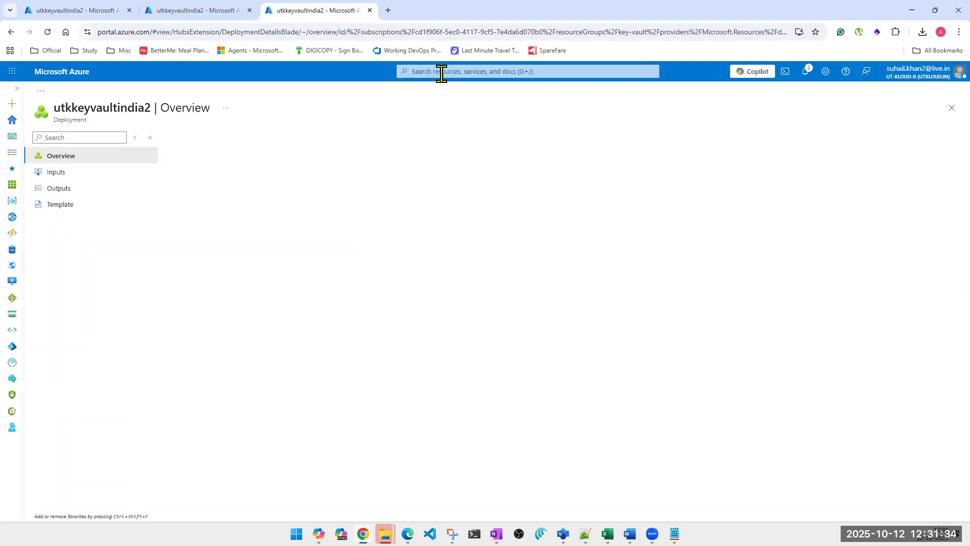
left_click(442, 72)
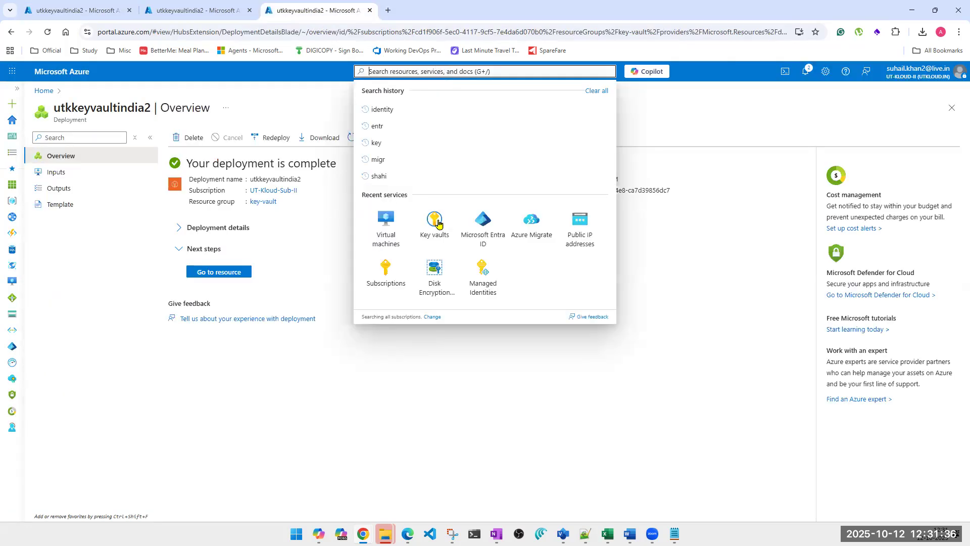
left_click(438, 227)
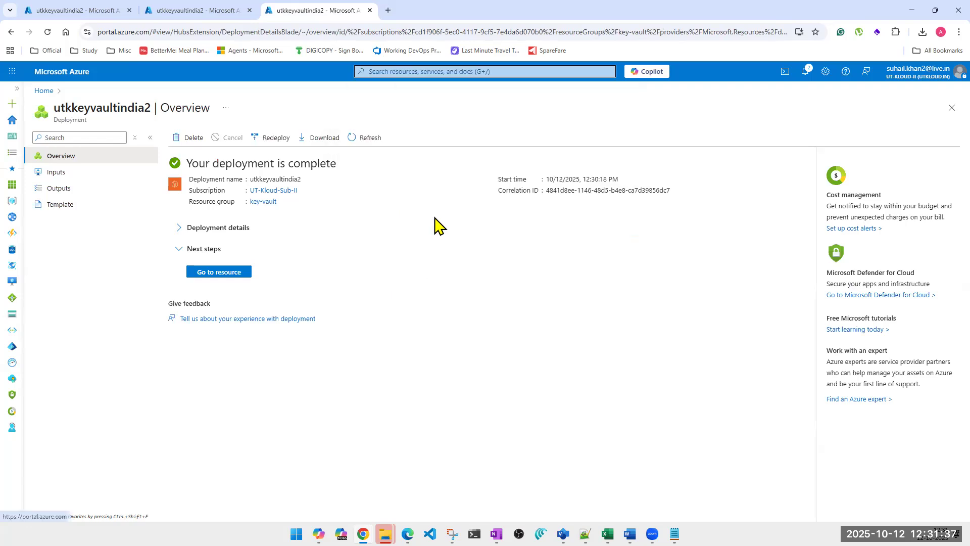
Step: Open utkkeyvaultindia1 in the first browser tab and east-us-keyvault in the third
left_click(60, 16)
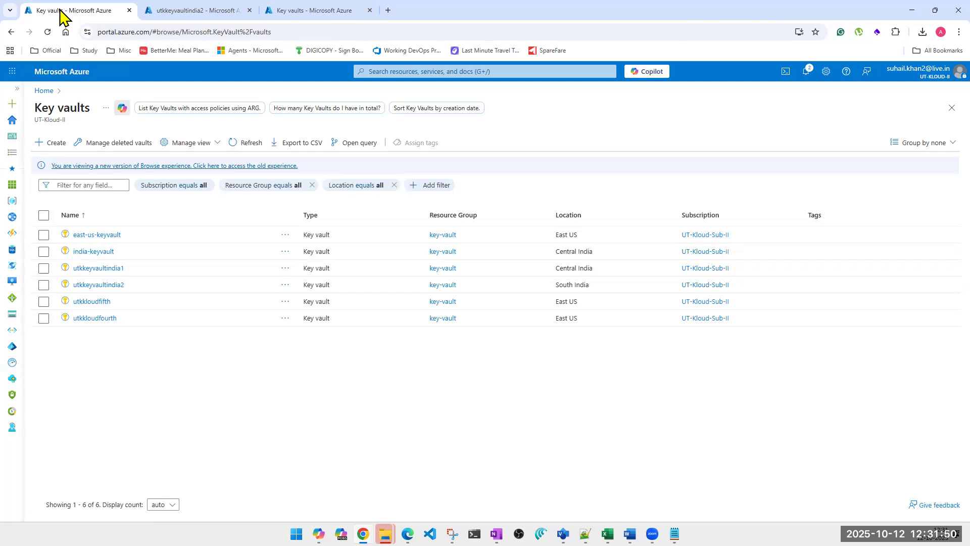
left_click(96, 268)
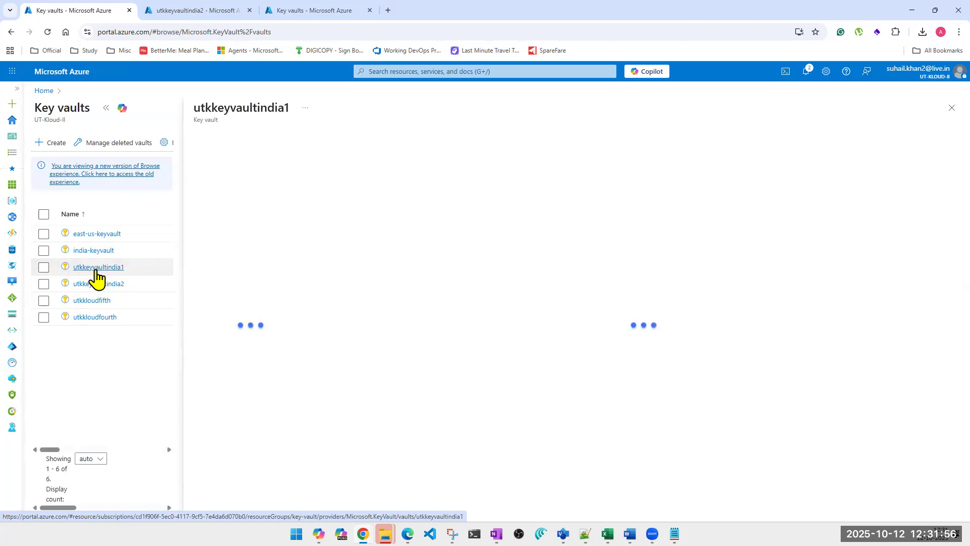
left_click(170, 14)
left_click(322, 14)
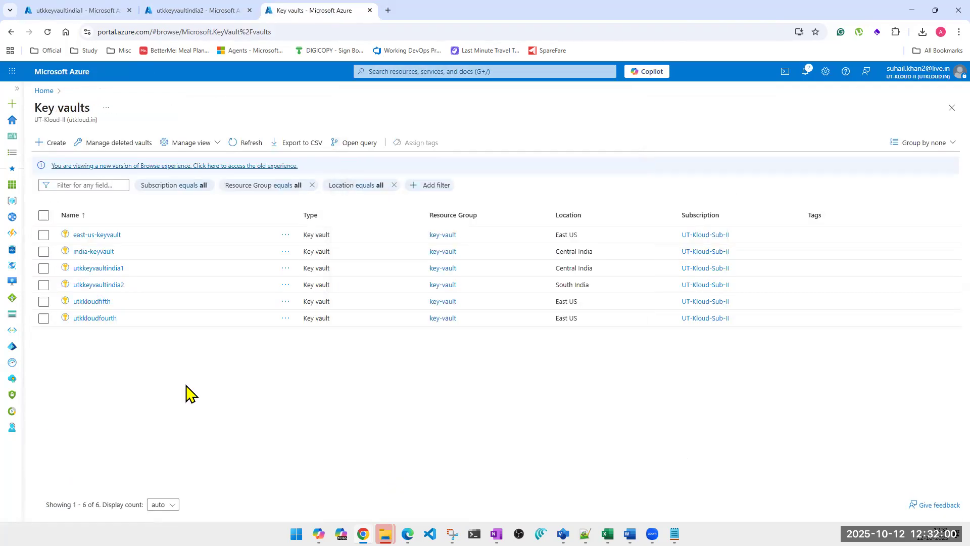
left_click(93, 237)
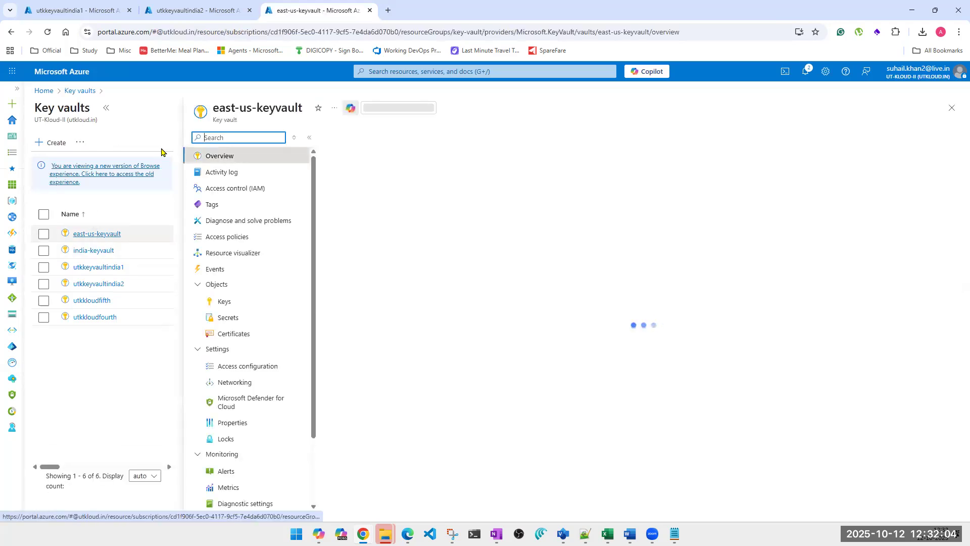
Step: Show the keys of east-us-keyvault, utkkeyvaultindia2 and utkkeyvaultindia1 in their respective browser tabs
left_click(223, 302)
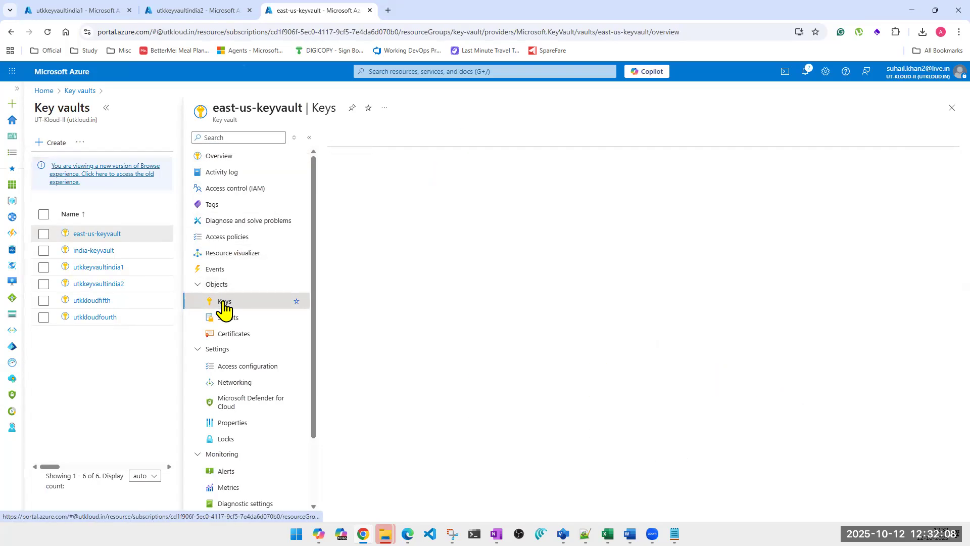
left_click(196, 11)
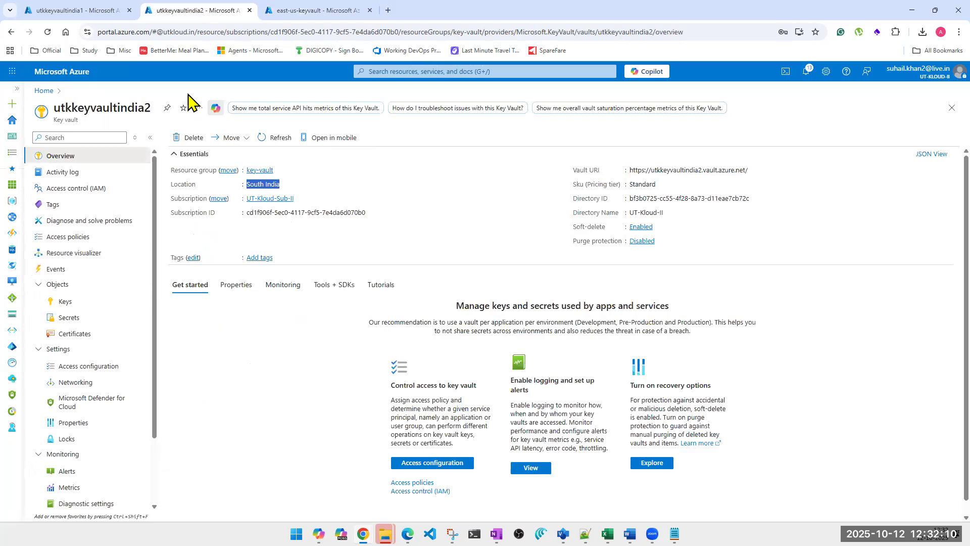
left_click(70, 309)
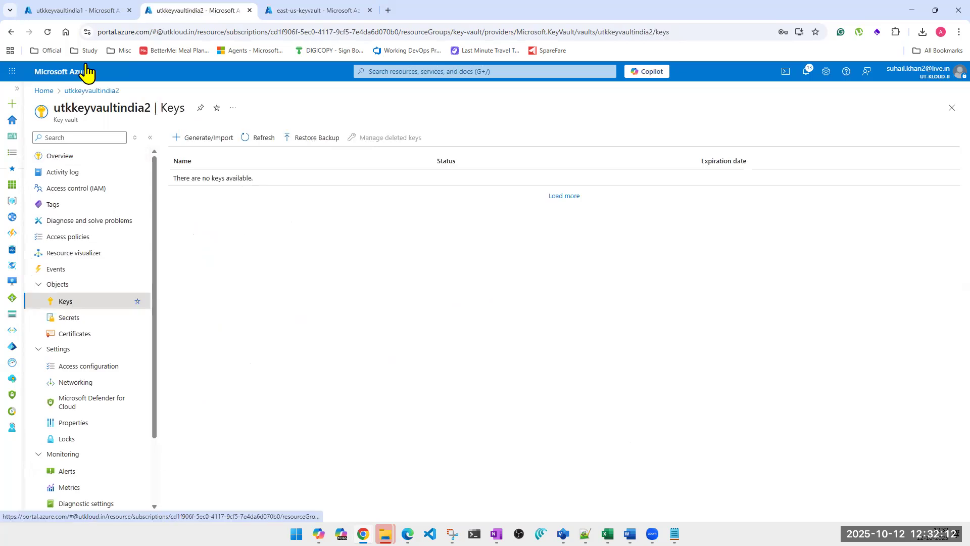
left_click(83, 11)
left_click(225, 303)
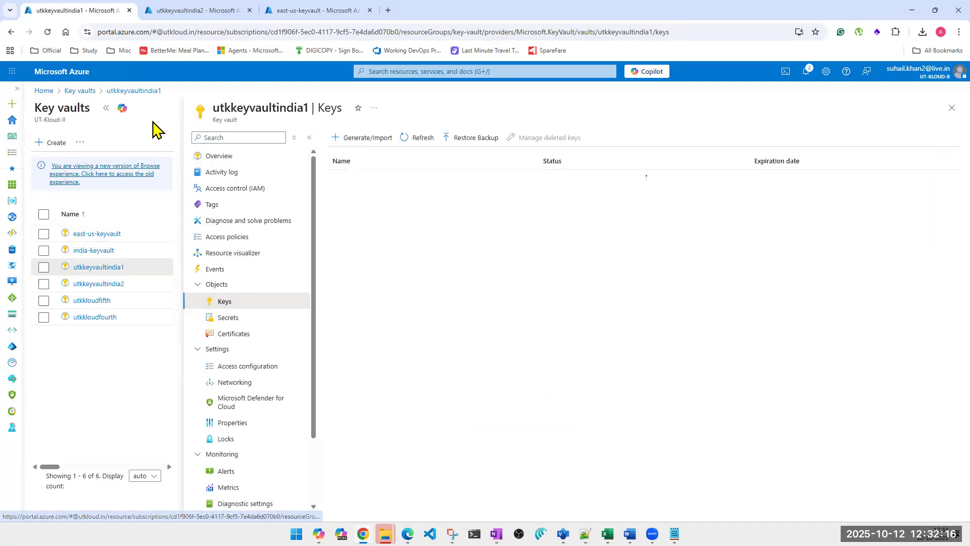
Step: Generate a 2048-bit RSA key named keyfromcentralindia in utkkeyvaultindia1
left_click(309, 138)
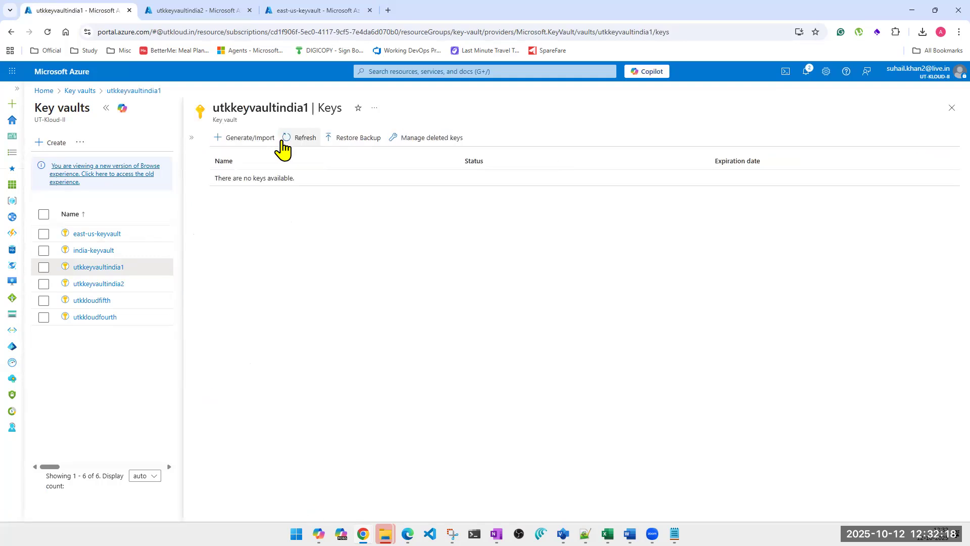
left_click(252, 138)
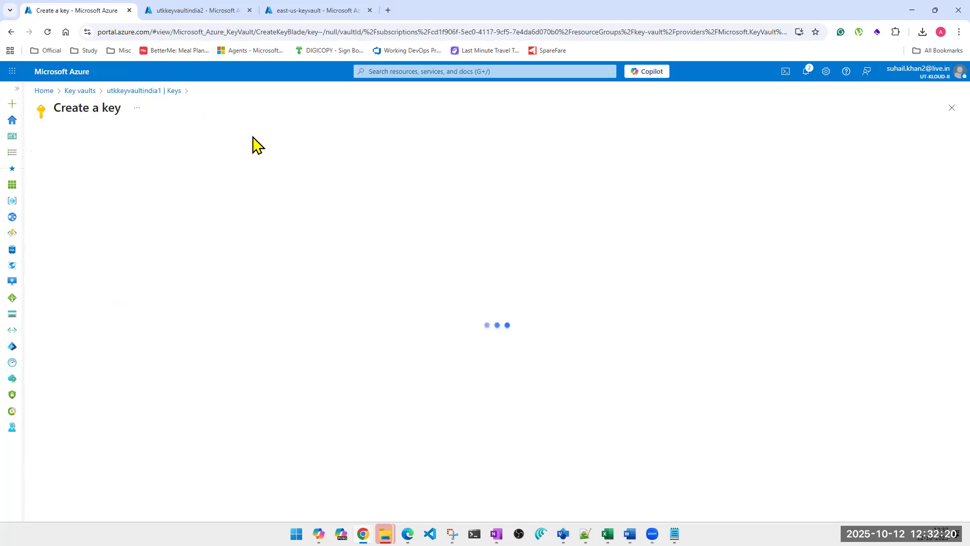
left_click(242, 169)
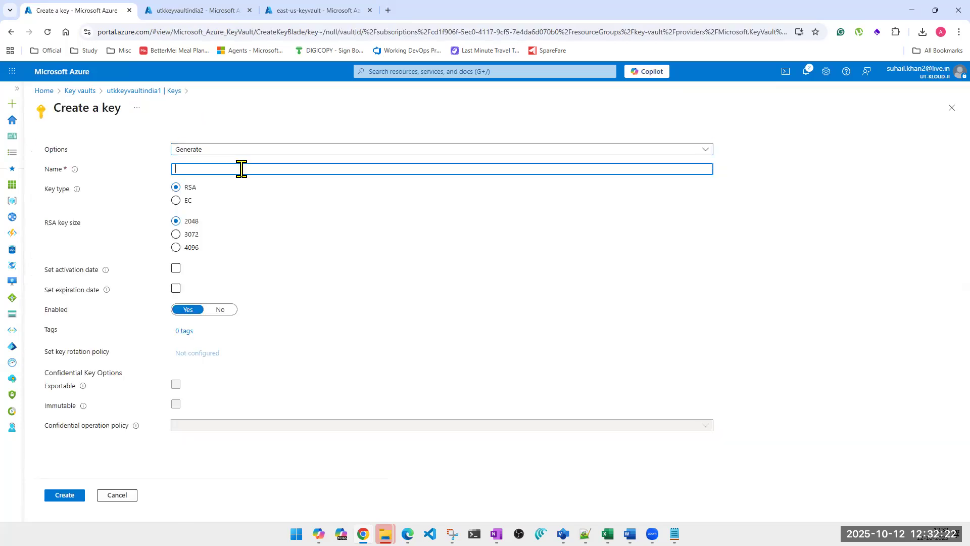
left_click(241, 169)
type("keyfromcentralindia")
left_click(74, 495)
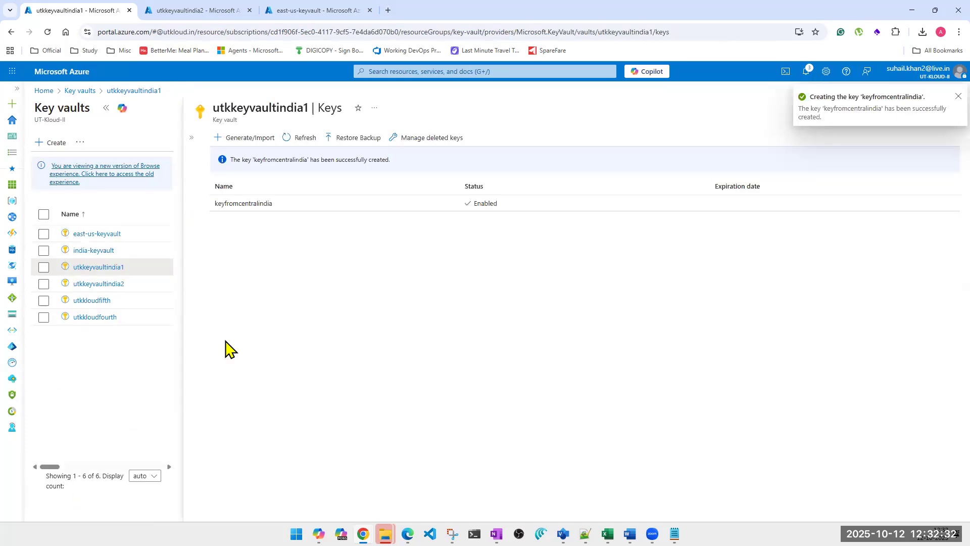
Step: Download a backup of keyfromcentralindia to the Downloads folder as utkkeyvaultindia1-keyfromcentralindia-20251012.keybackup
left_click(296, 144)
left_click(269, 180)
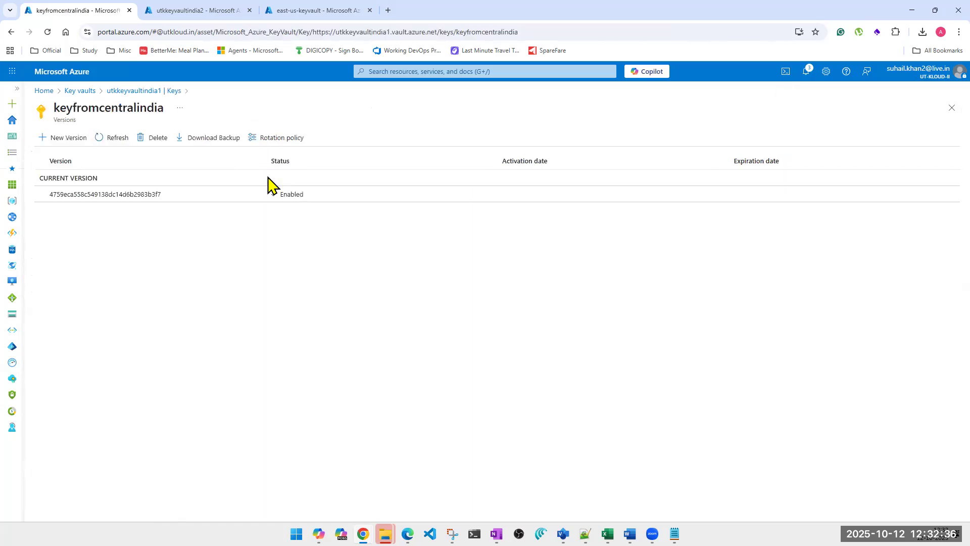
left_click(200, 144)
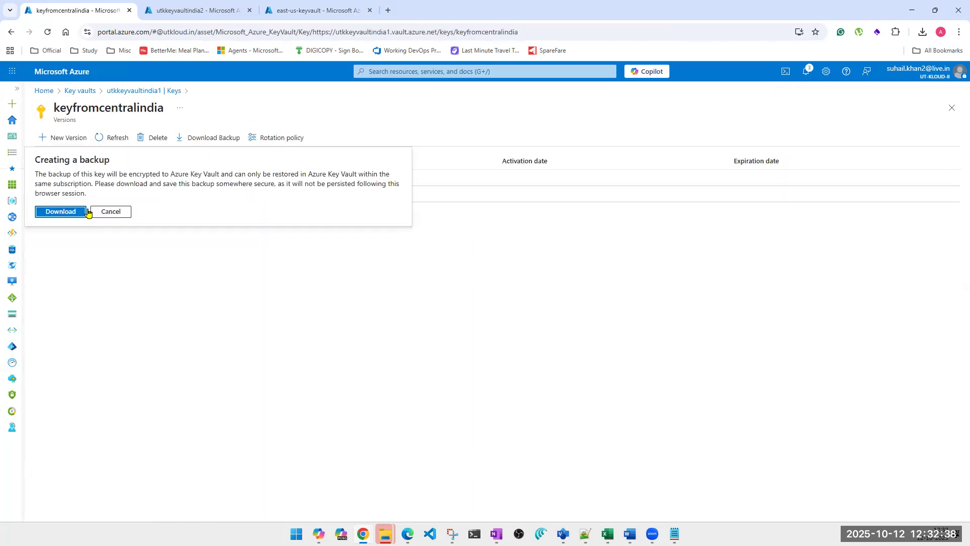
left_click(76, 212)
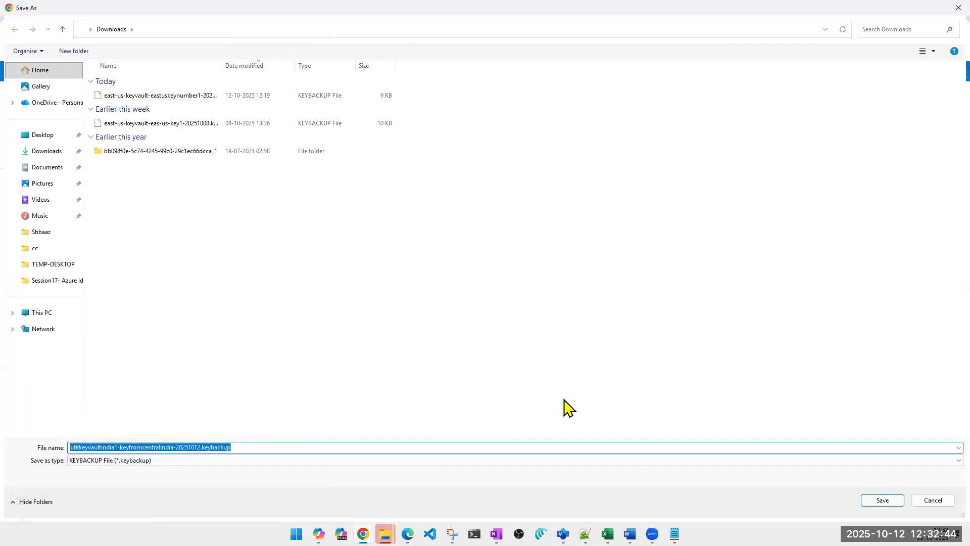
left_click(883, 501)
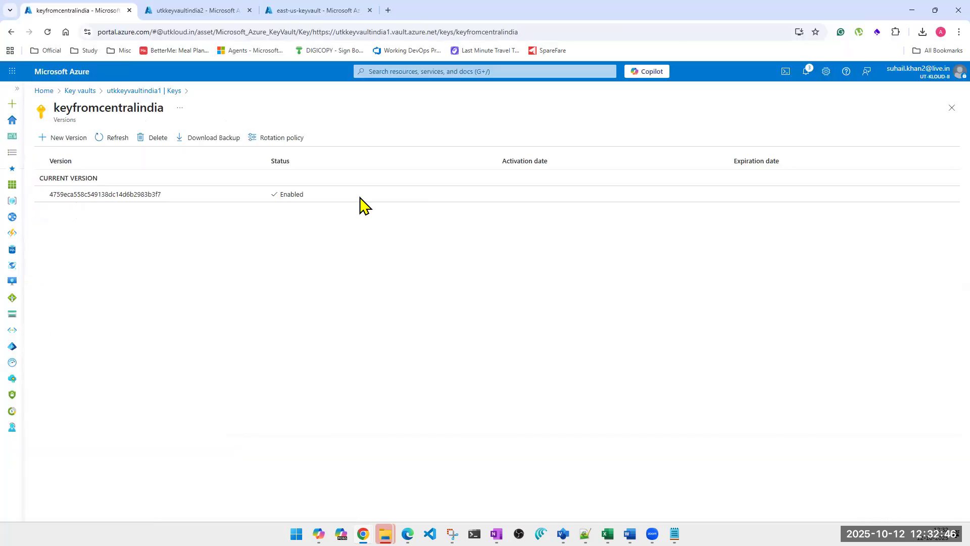
Step: Delete the key keyfromcentralindia from the utkkeyvaultindia1 vault and dismiss the resulting notification
left_click(146, 143)
left_click(45, 204)
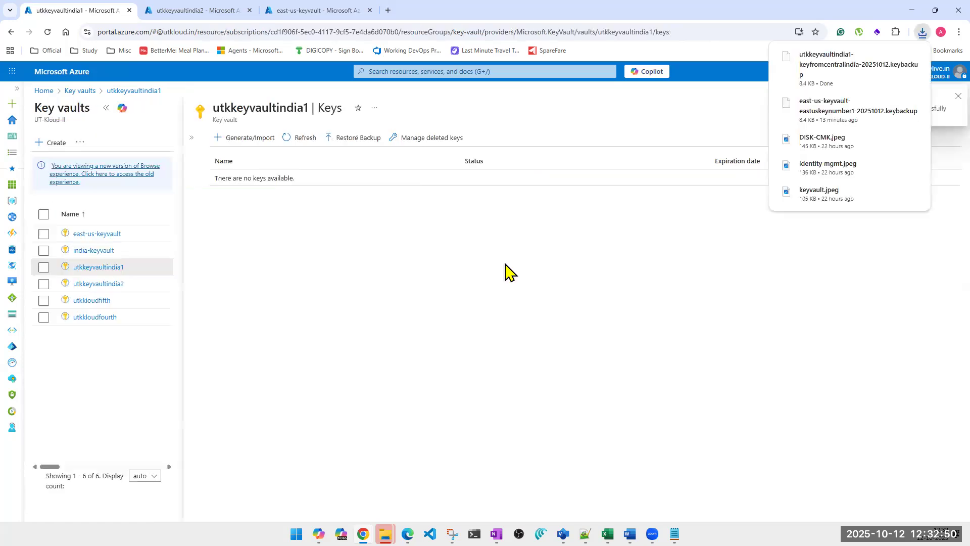
left_click(959, 96)
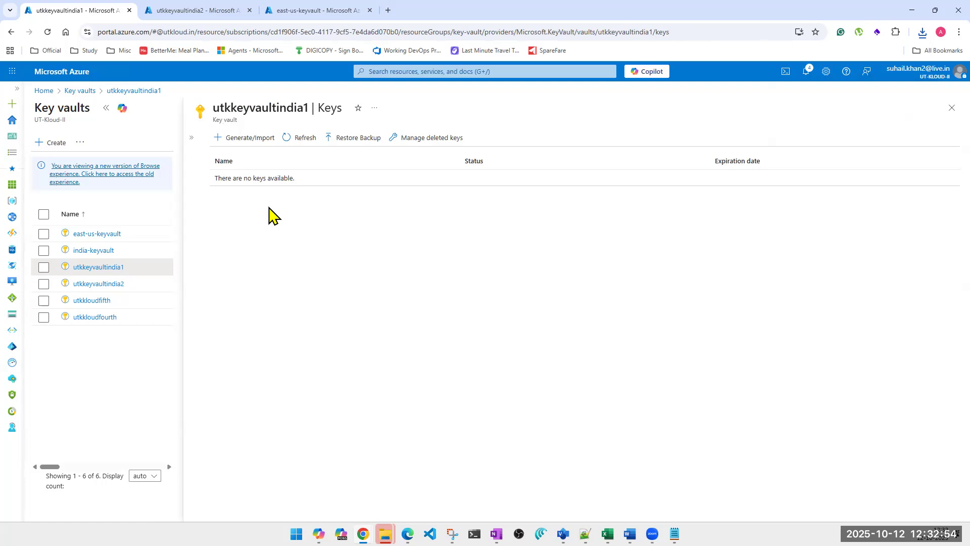
Step: Permanently purge the deleted keyfromcentralindia from utkkeyvaultindia1 and refresh the vault's key list
left_click(428, 144)
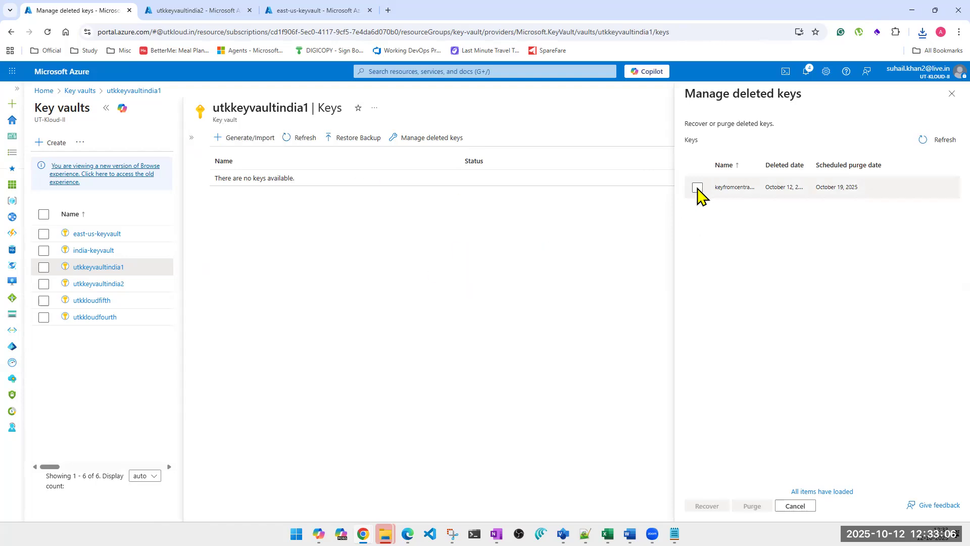
left_click(698, 188)
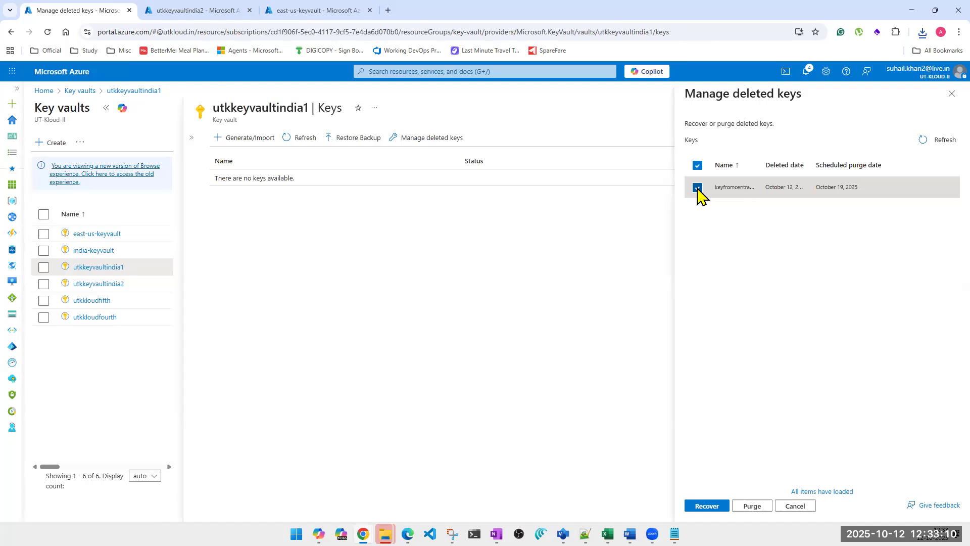
left_click(752, 506)
left_click(764, 479)
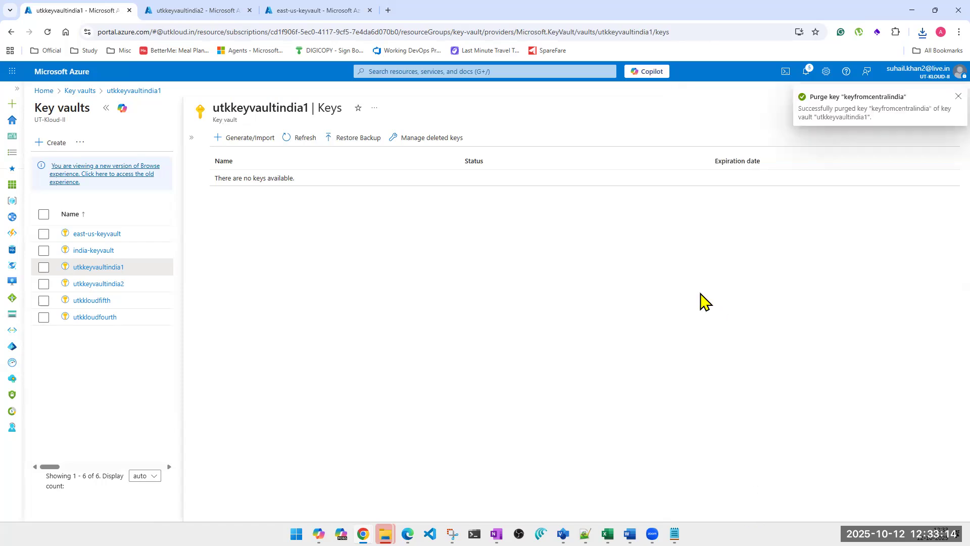
left_click(283, 141)
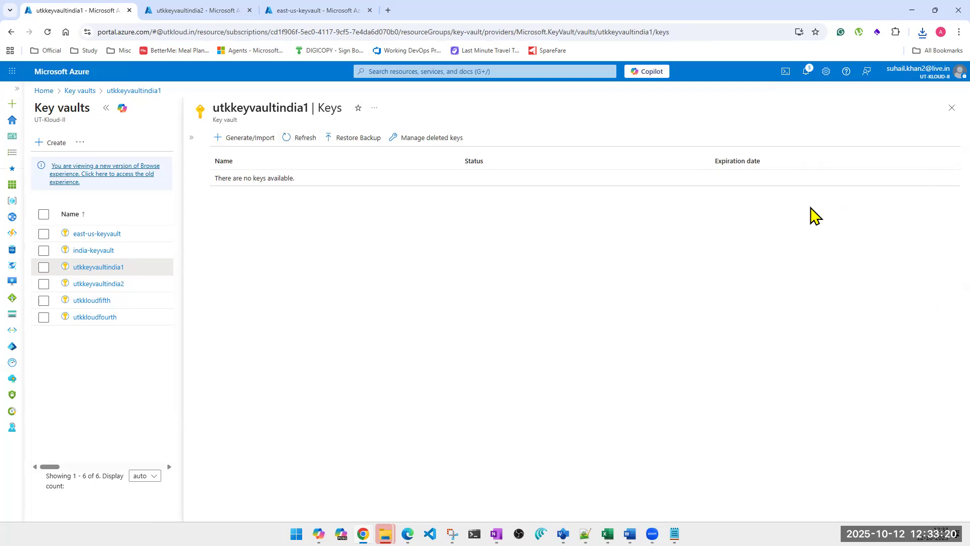
left_click(286, 141)
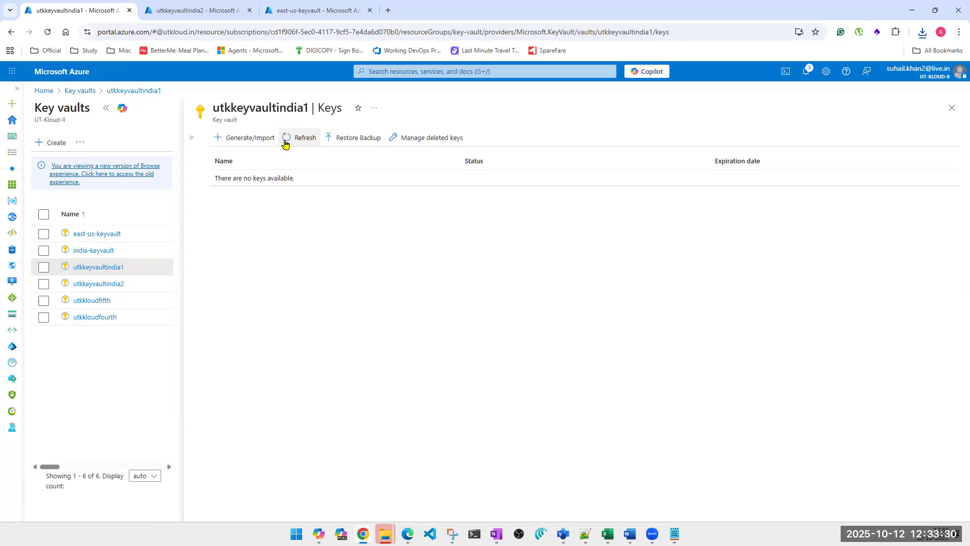
left_click(285, 144)
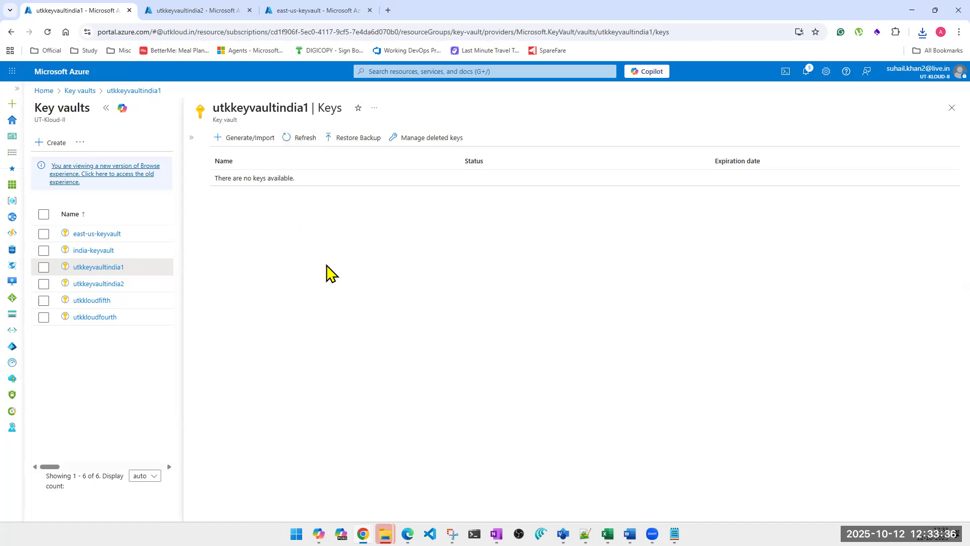
Step: Restore keyfromcentralindia into utkkeyvaultindia1 from the Downloads backup file utkkeyvaultindia1-keyfromcentralindia-20251012.keybackup
left_click(364, 144)
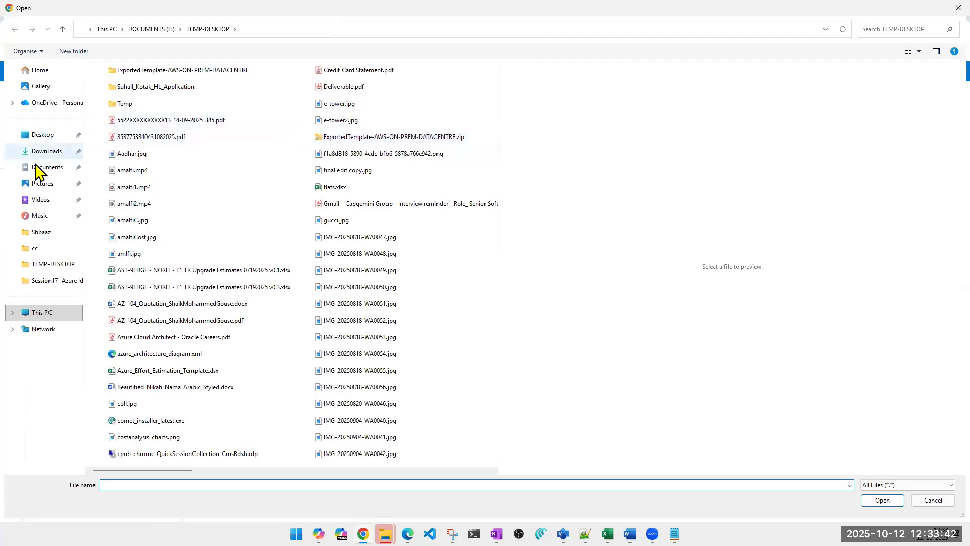
left_click(42, 152)
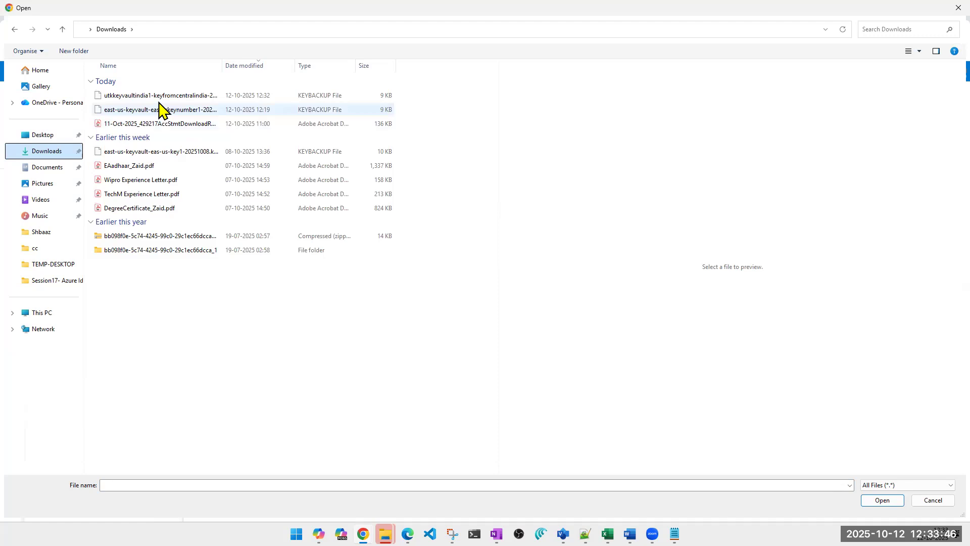
left_click(173, 96)
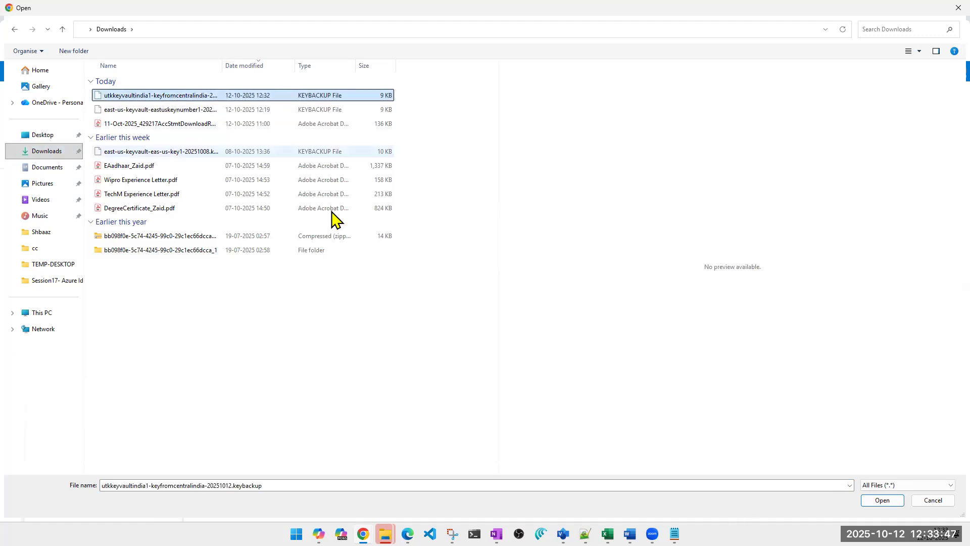
left_click(883, 500)
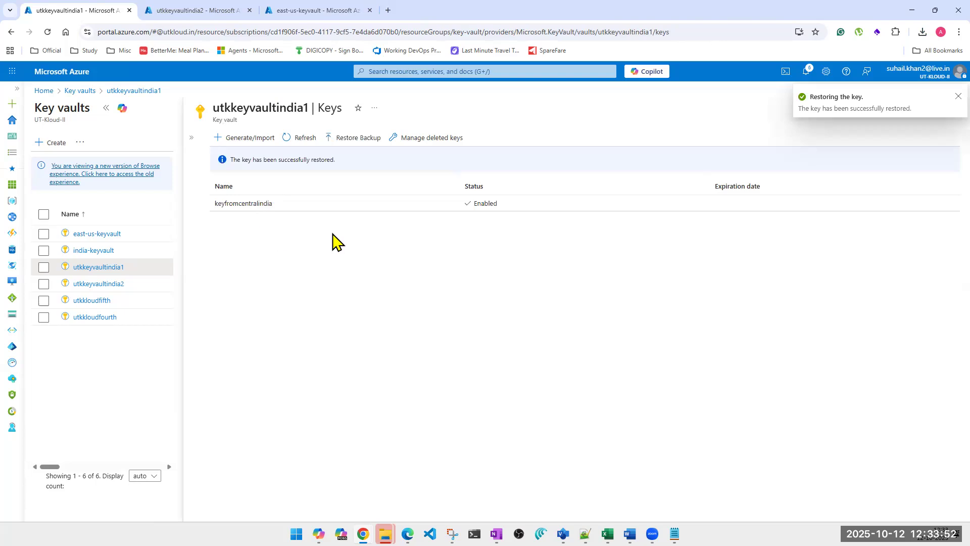
triple_click(249, 116)
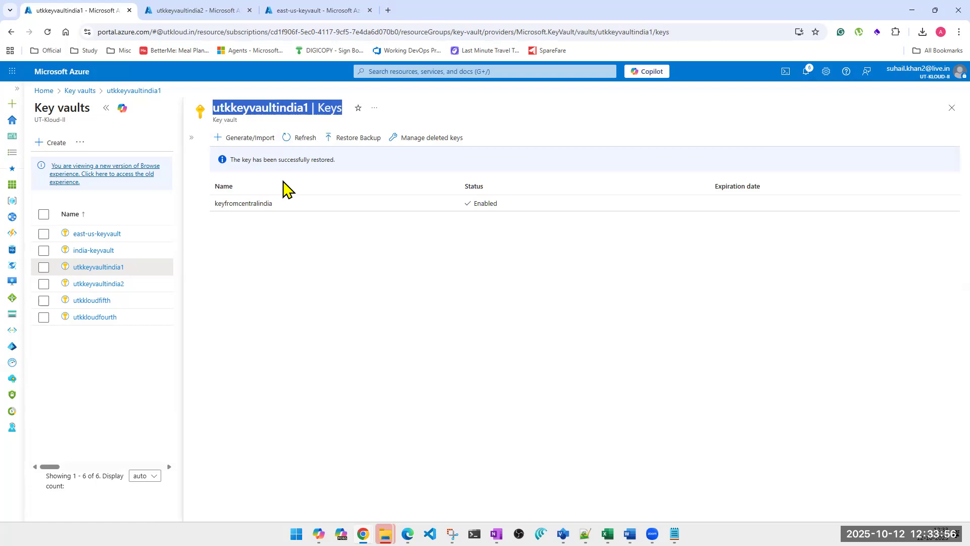
Step: Delete the restored keyfromcentralindia from utkkeyvaultindia1 and purge it permanently from the deleted keys
left_click(286, 205)
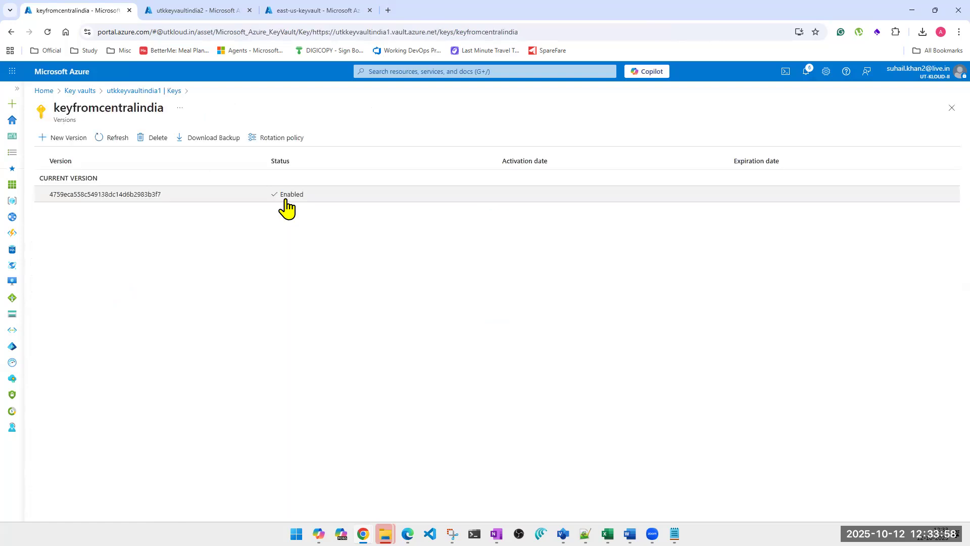
left_click(148, 139)
left_click(65, 202)
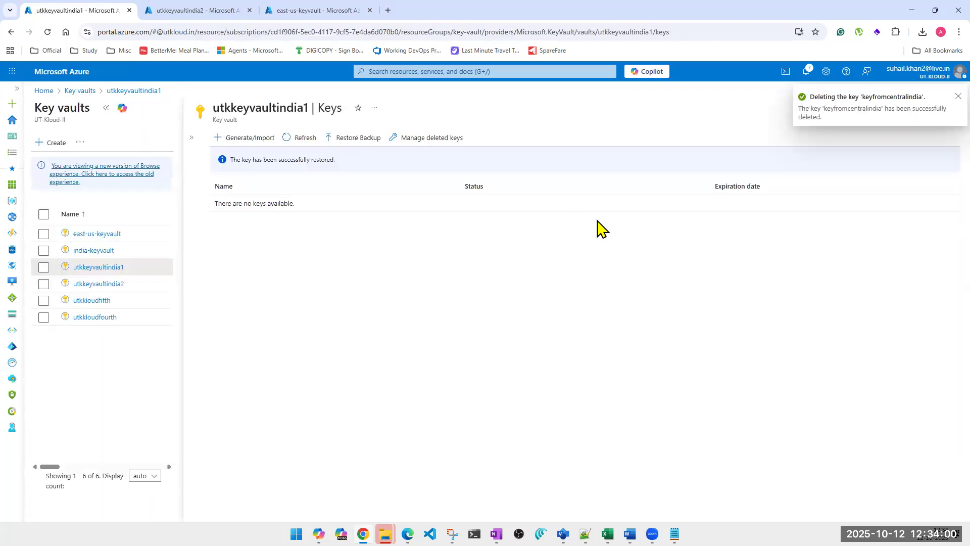
left_click(958, 96)
left_click(434, 136)
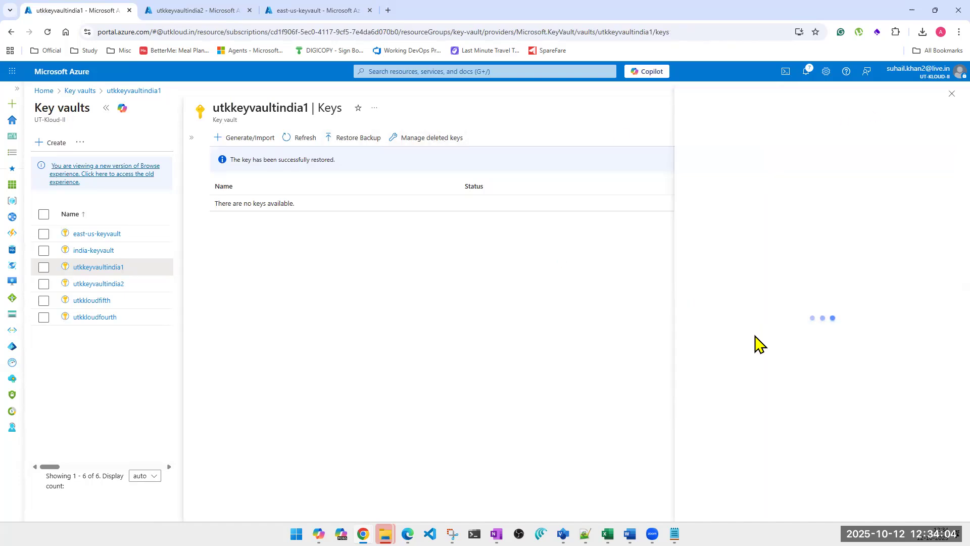
left_click(698, 187)
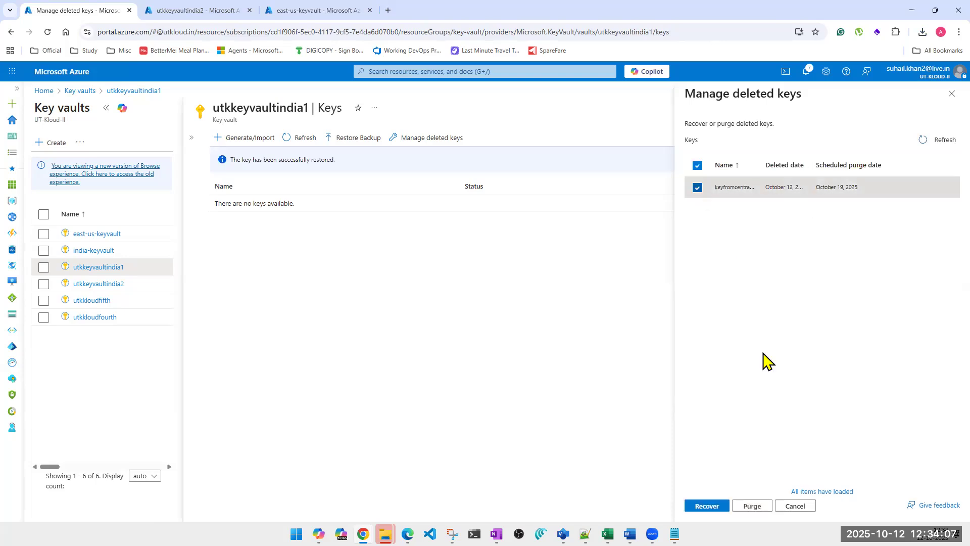
left_click(753, 506)
left_click(766, 480)
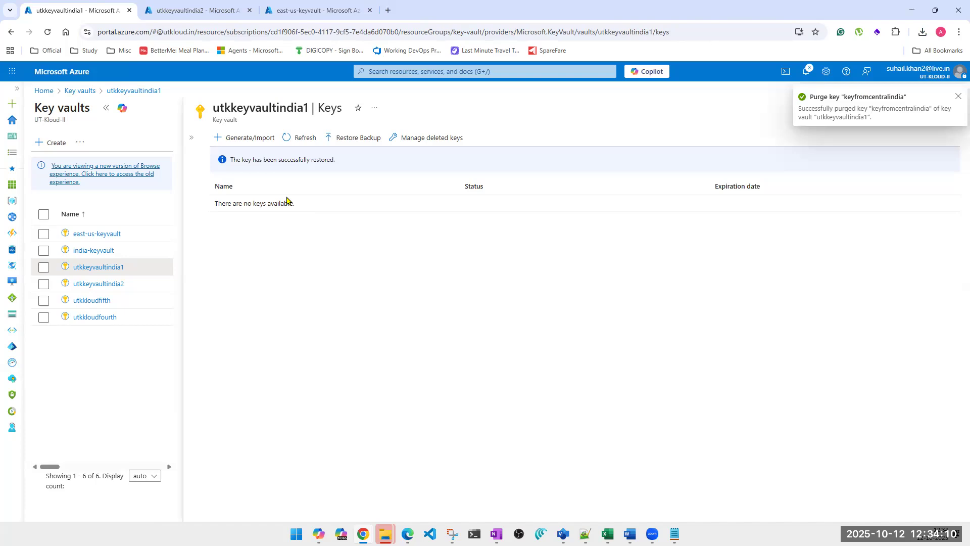
Step: Restore the backup utkkeyvaultindia1-keyfromcentralindia-20251012.keybackup into the utkkeyvaultindia2 vault in the second browser tab
left_click(209, 11)
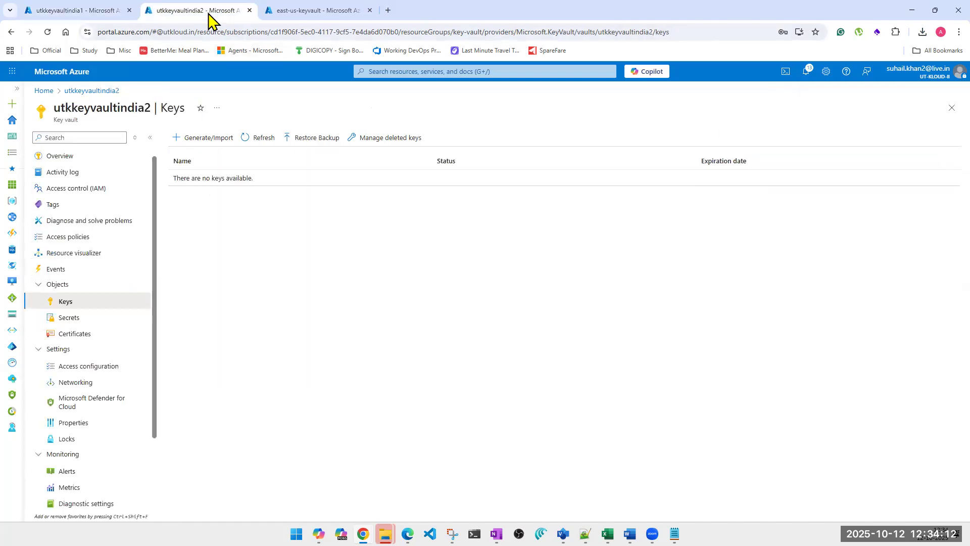
triple_click(94, 109)
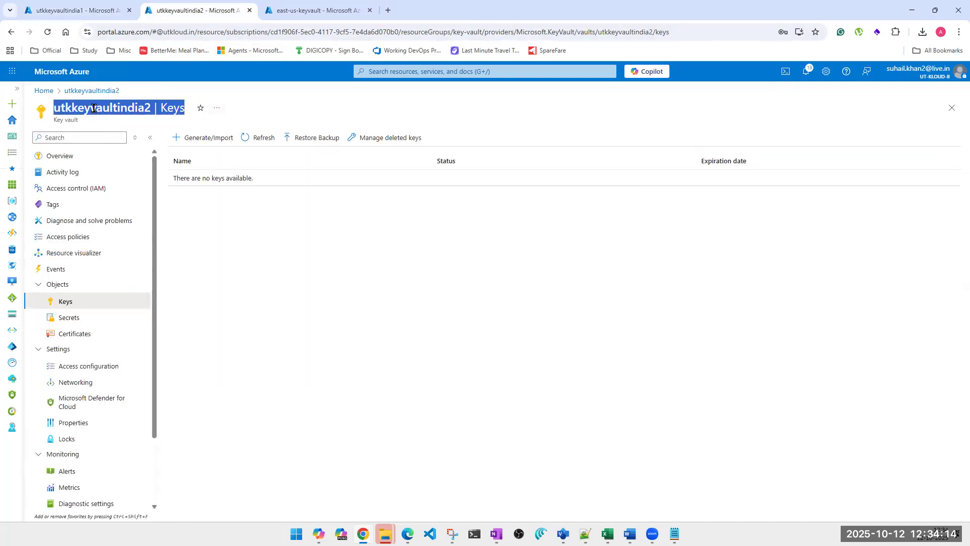
left_click(217, 257)
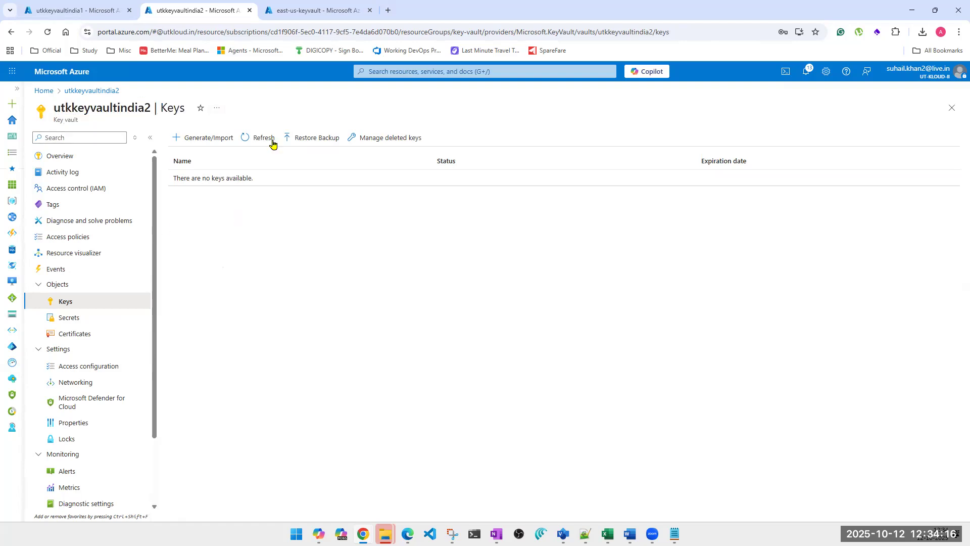
left_click(296, 139)
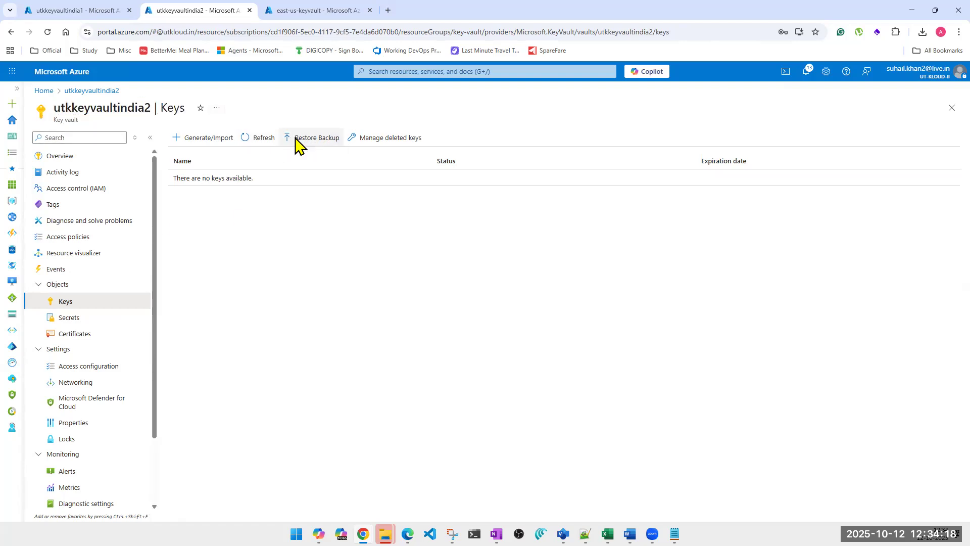
left_click(296, 140)
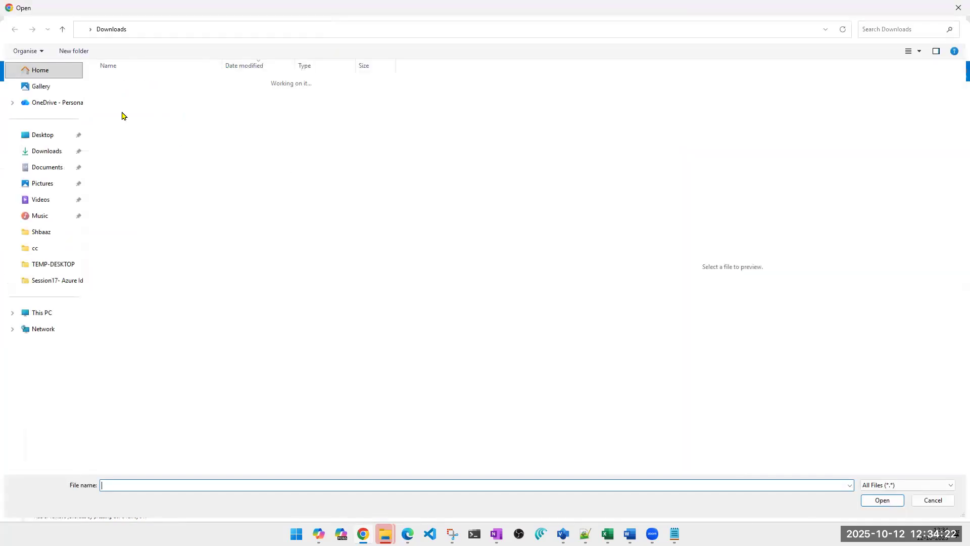
left_click(130, 97)
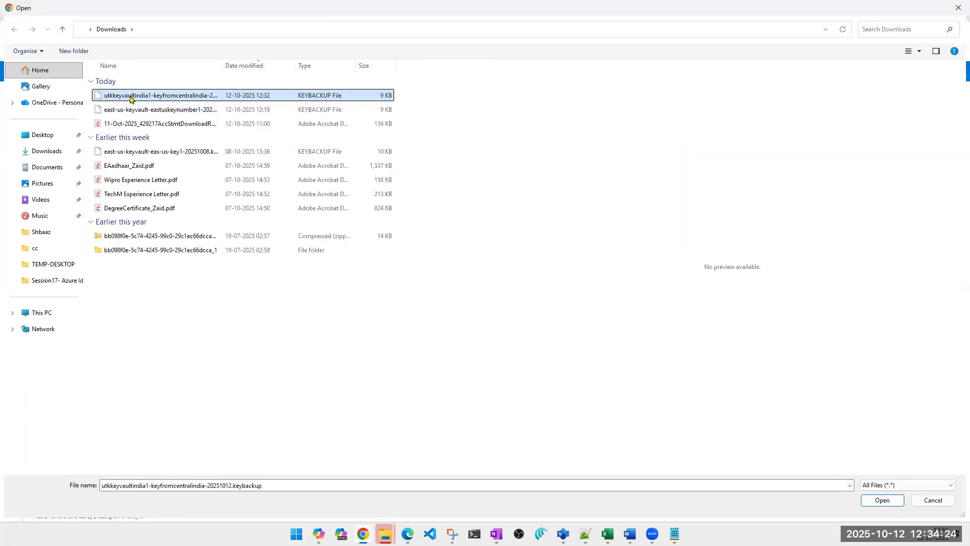
double_click(131, 97)
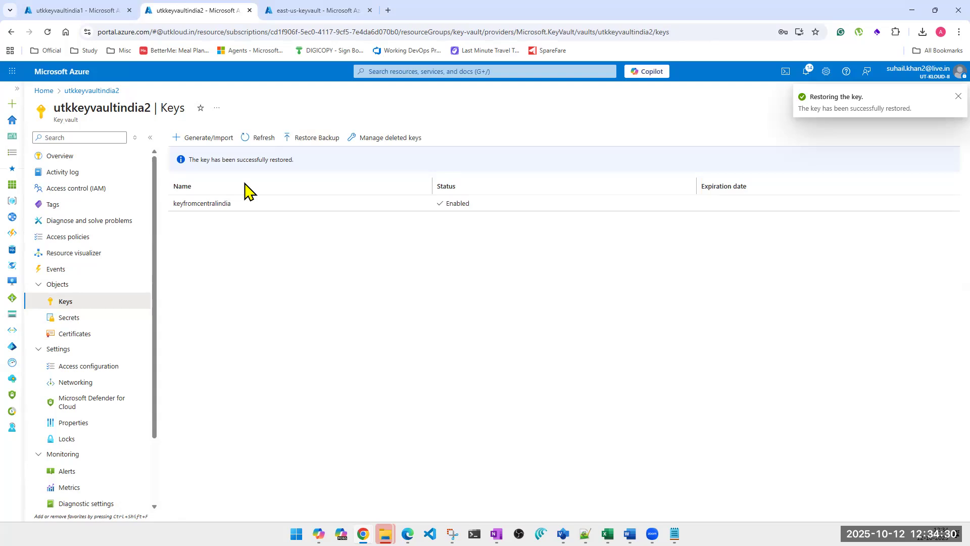
triple_click(103, 108)
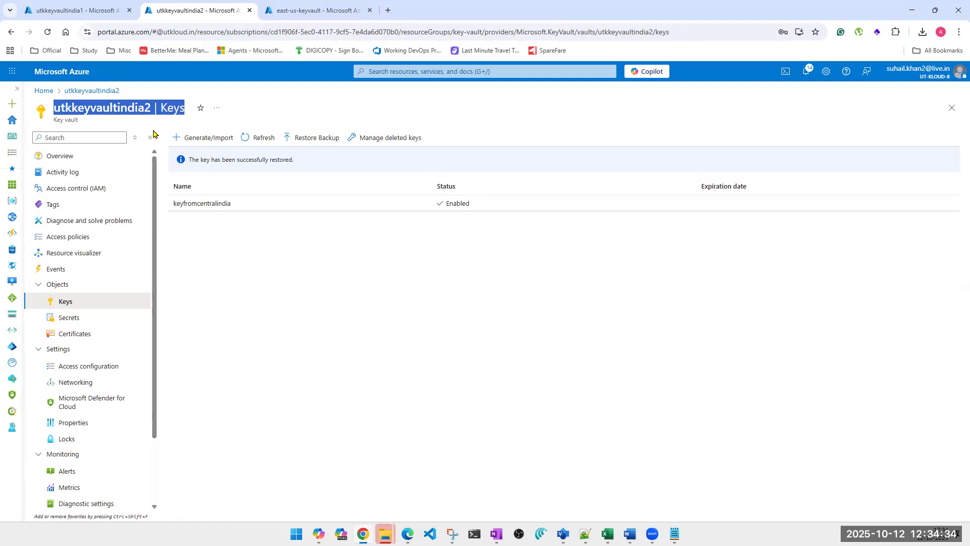
Step: Delete keyfromcentralindia from utkkeyvaultindia2 and purge it permanently from that vault's deleted keys
left_click(255, 205)
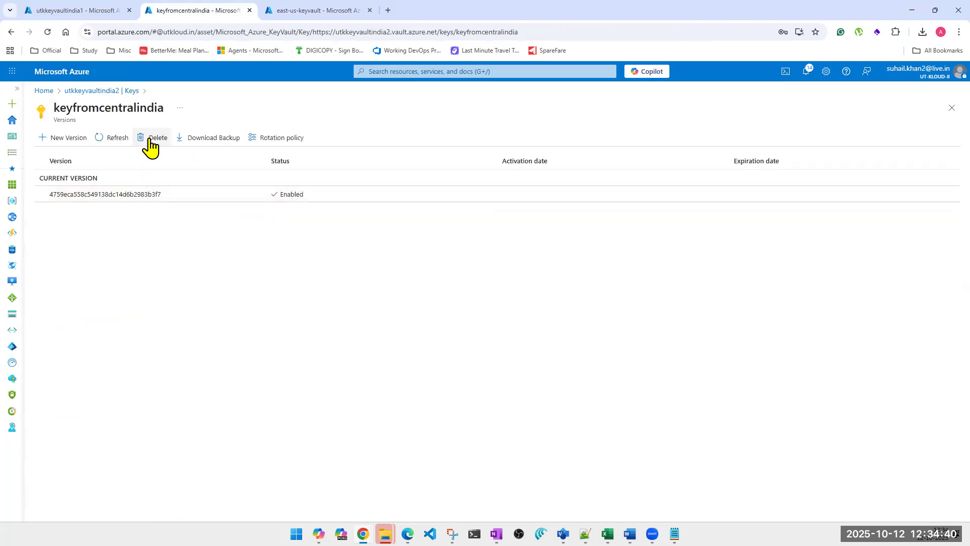
left_click(152, 139)
left_click(55, 202)
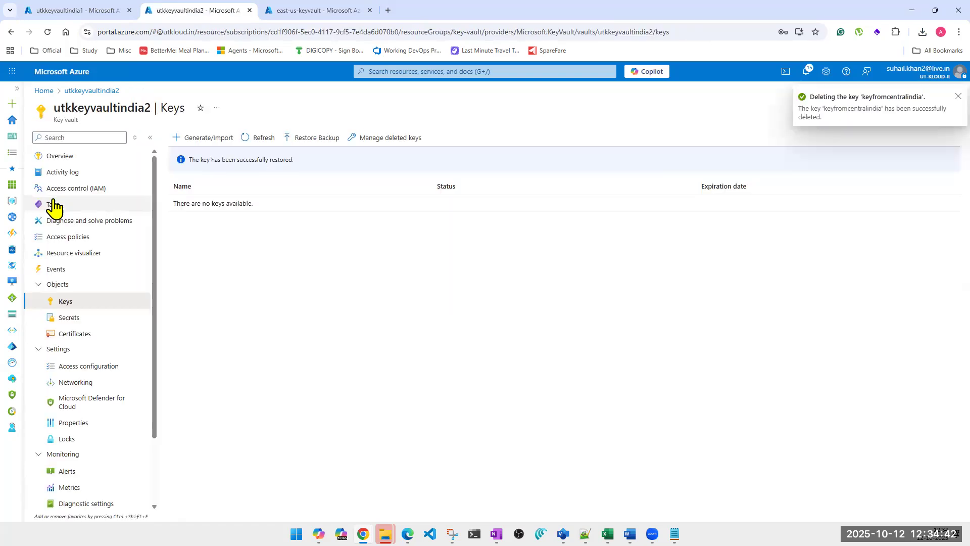
left_click(368, 145)
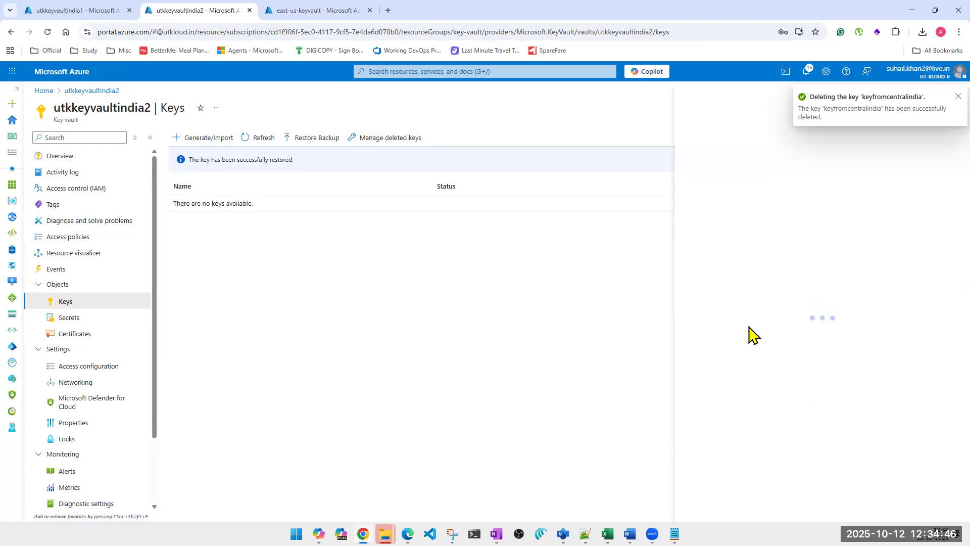
left_click(697, 189)
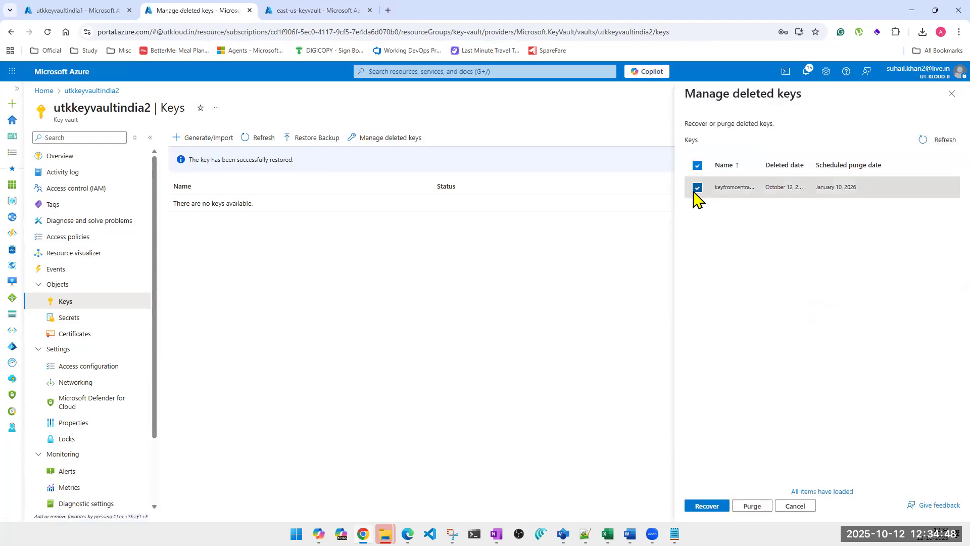
left_click(748, 507)
left_click(768, 480)
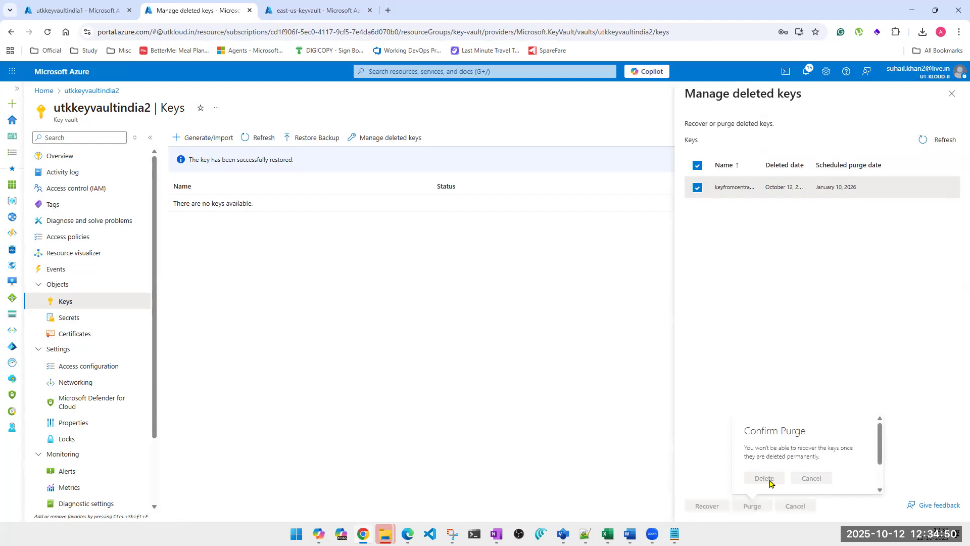
Step: Try to restore utkkeyvaultindia1-keyfromcentralindia-20251012.keybackup into the east-us-keyvault vault in the third browser tab
left_click(309, 12)
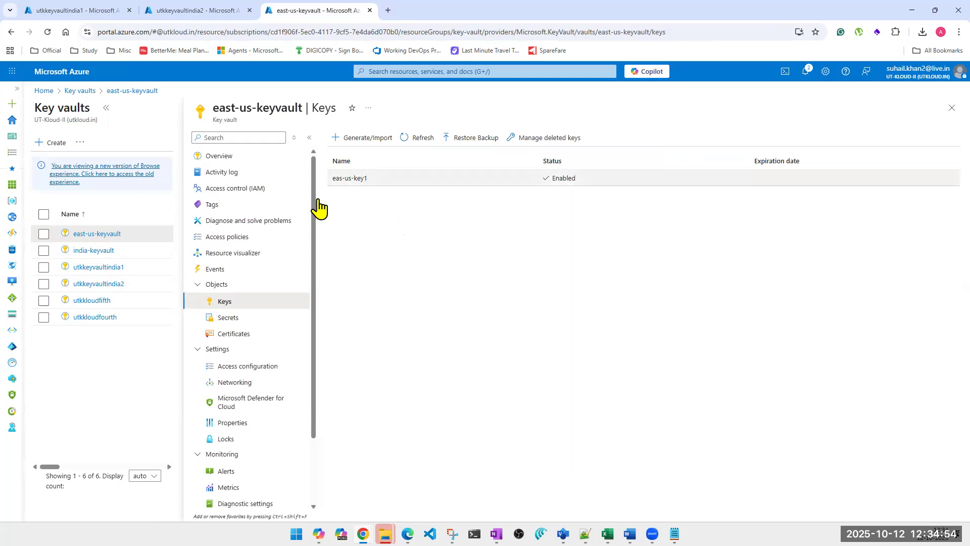
left_click(469, 137)
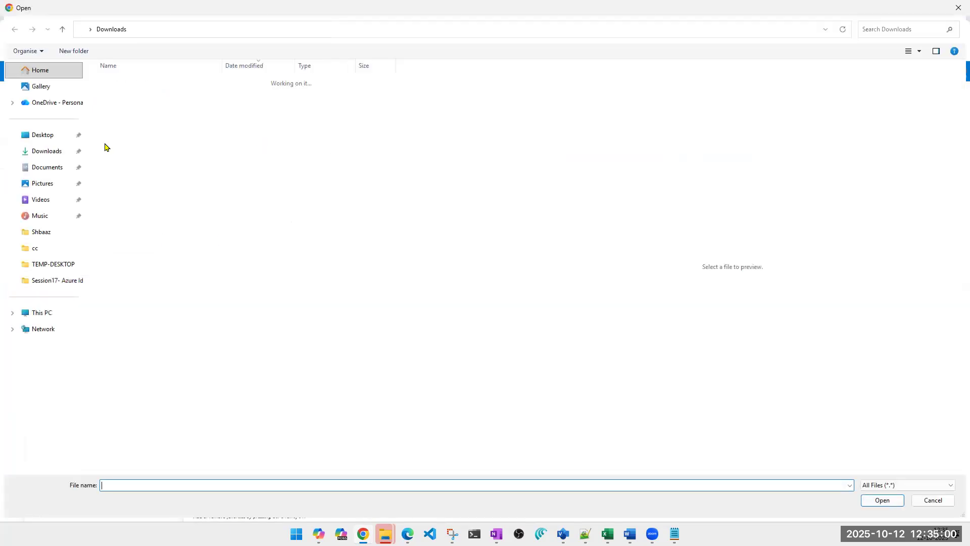
left_click(136, 96)
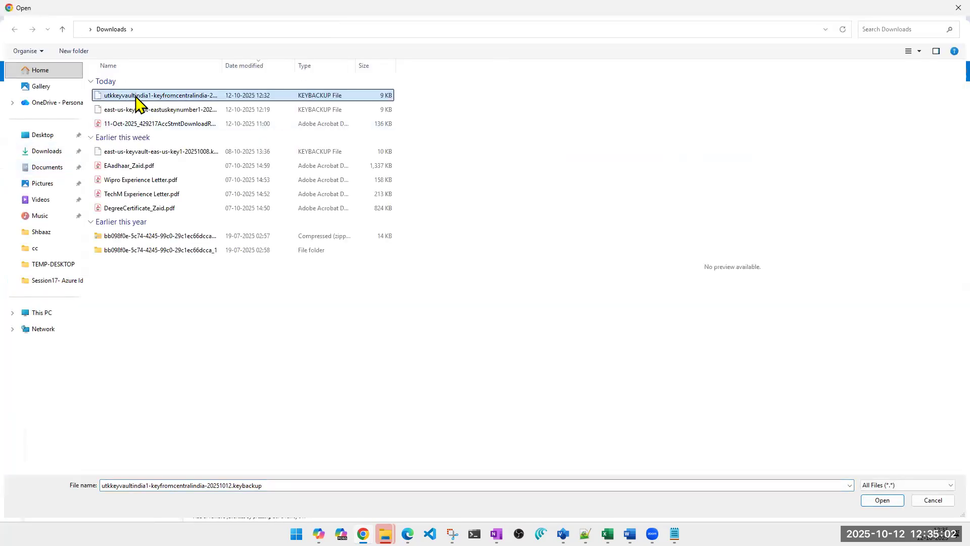
double_click(135, 96)
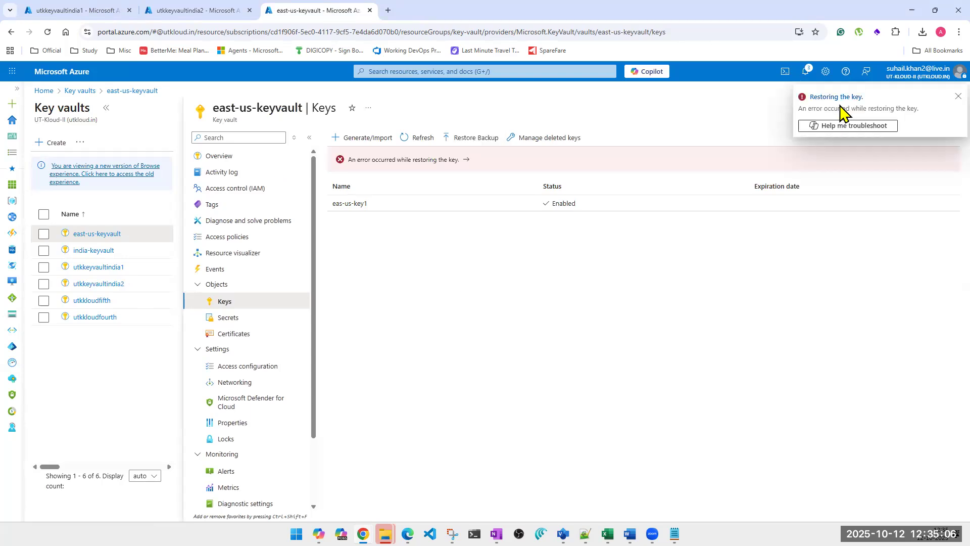
Step: Open the details of the key restore error in east-us-keyvault and close them again
left_click(410, 161)
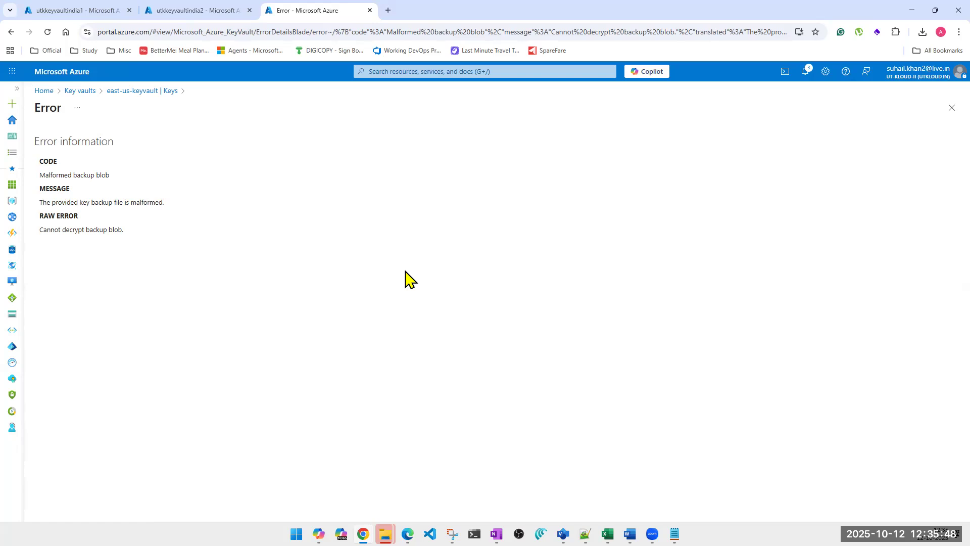
left_click(951, 109)
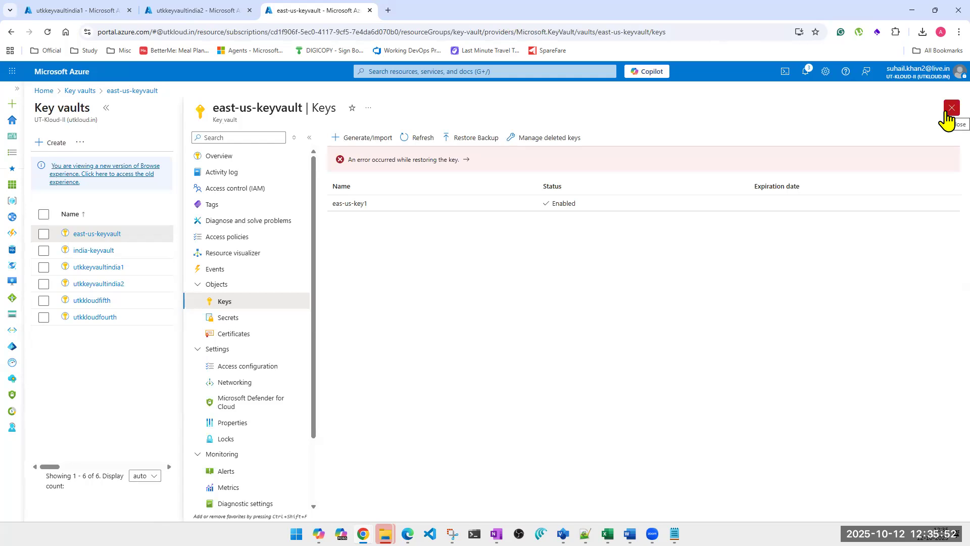
Step: Generate a key named testkey1 with the default settings in the utkkeyvaultindia1 vault in the first browser tab
left_click(75, 11)
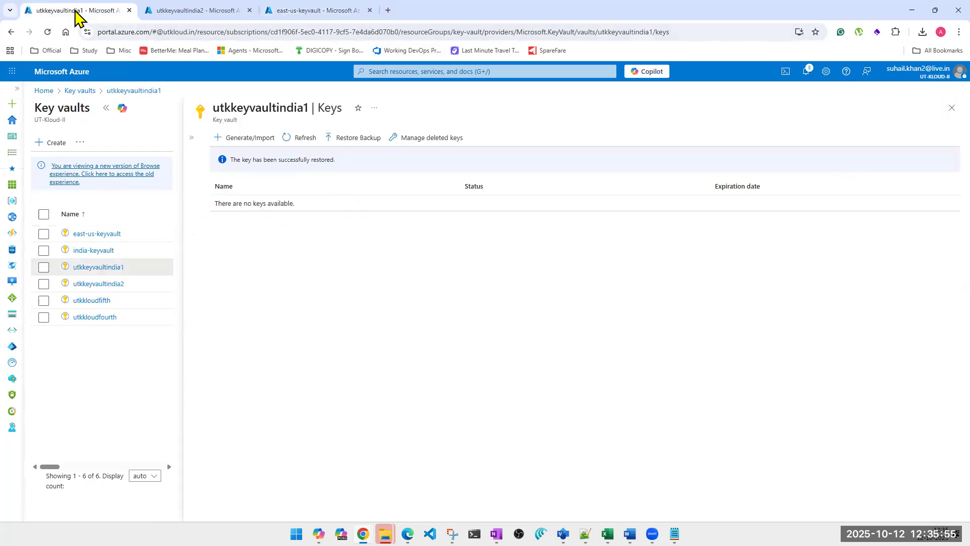
left_click(252, 141)
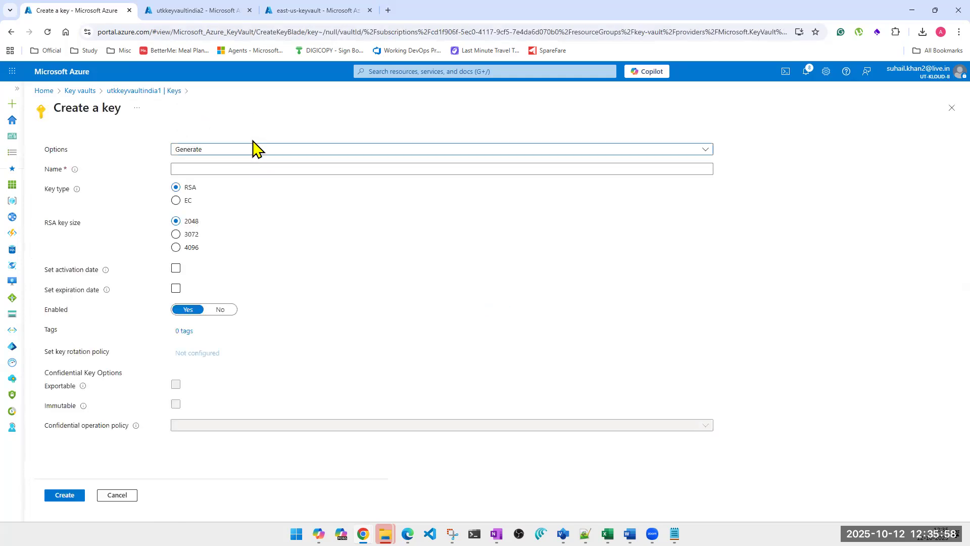
left_click(247, 169)
type("te")
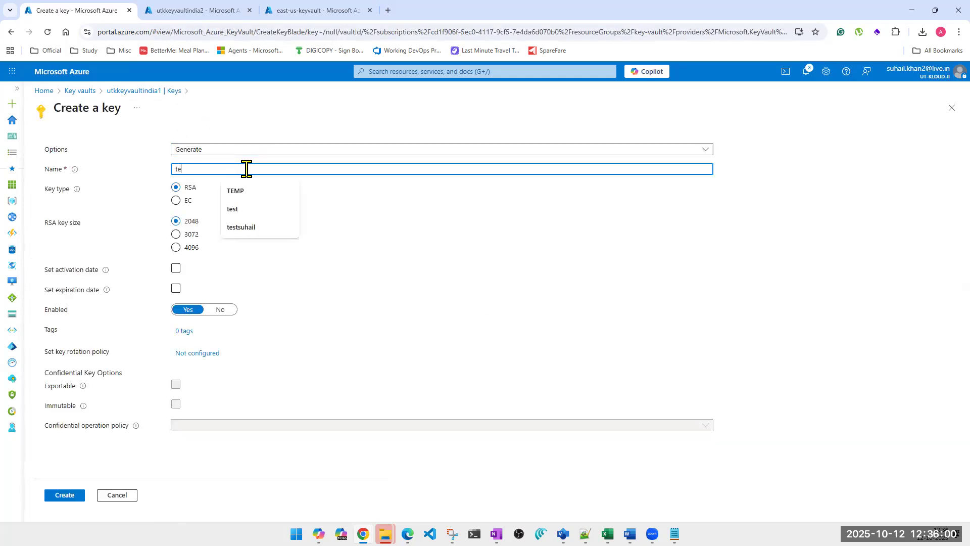
type("stkey1")
key("ctrl+a")
key("ctrl+c")
left_click(63, 498)
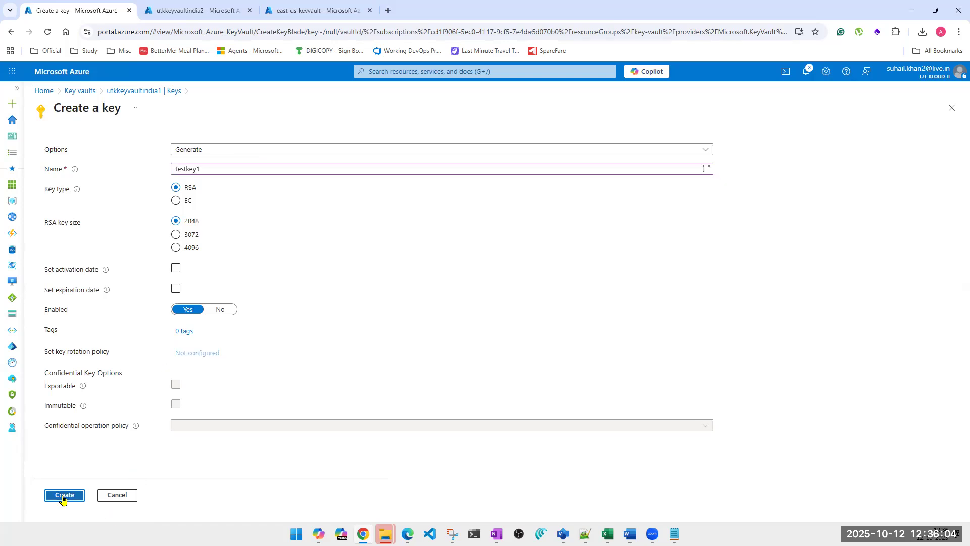
Step: Generate a key with the same name, testkey1, in the utkkeyvaultindia2 vault in the second browser tab
left_click(195, 12)
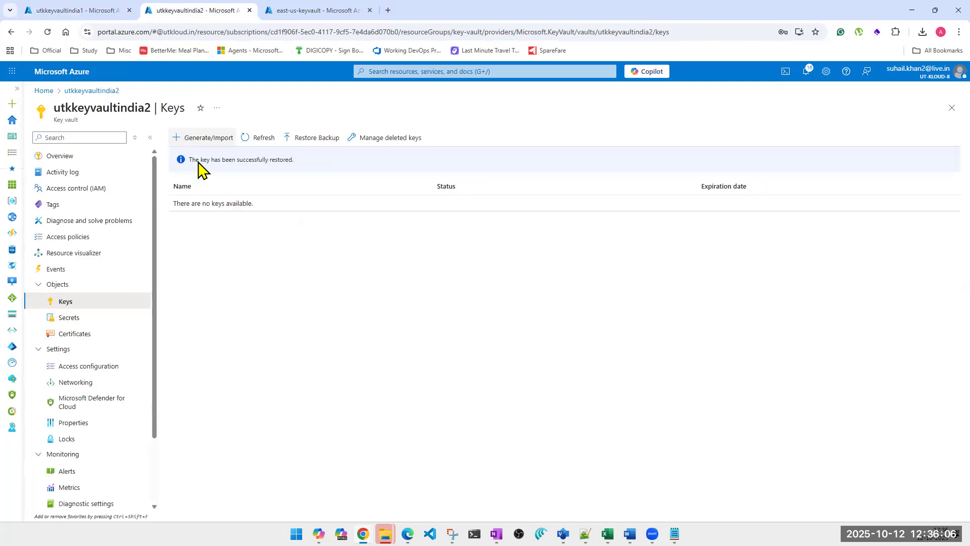
left_click(212, 141)
left_click(222, 170)
key("ctrl+v")
left_click(74, 490)
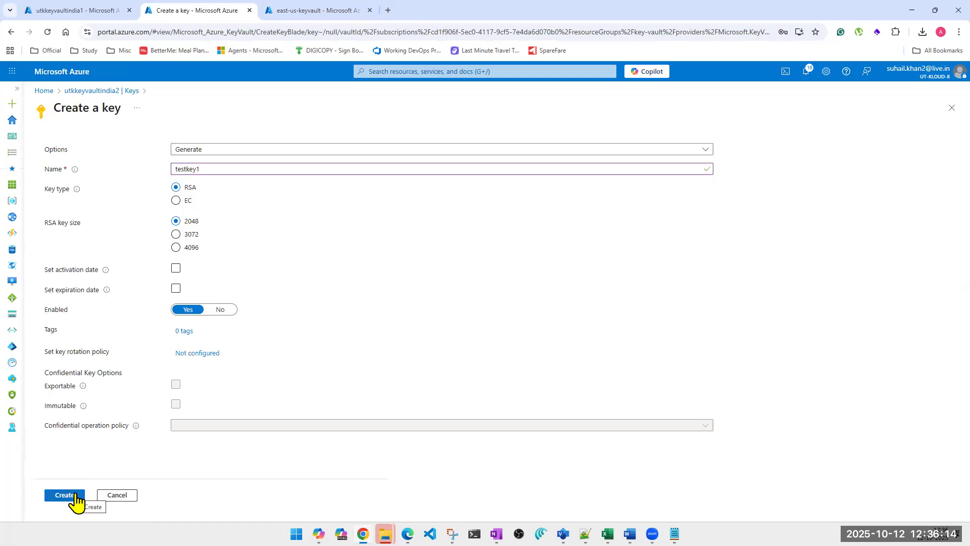
left_click(75, 496)
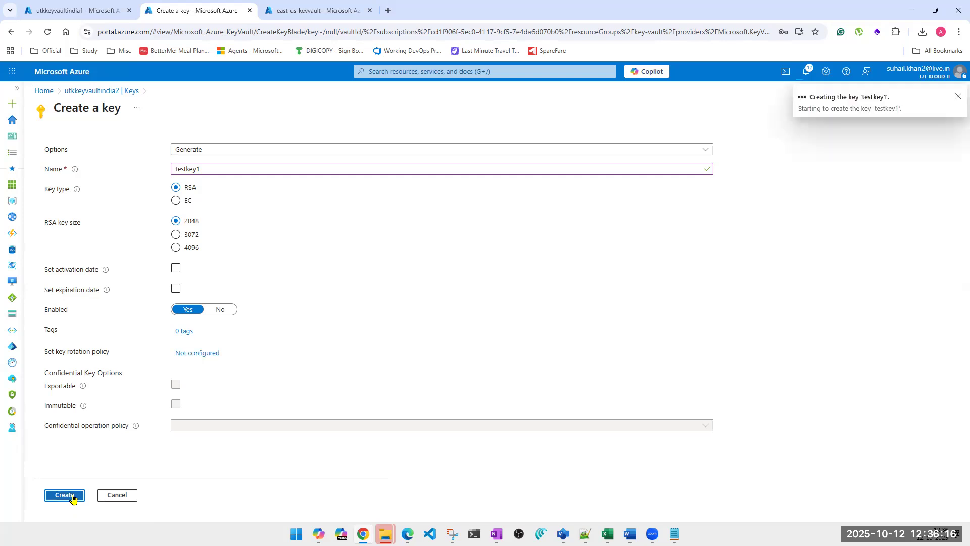
Step: Return to the utkkeyvaultindia1 browser tab and refresh its list of keys
left_click(89, 9)
left_click(309, 141)
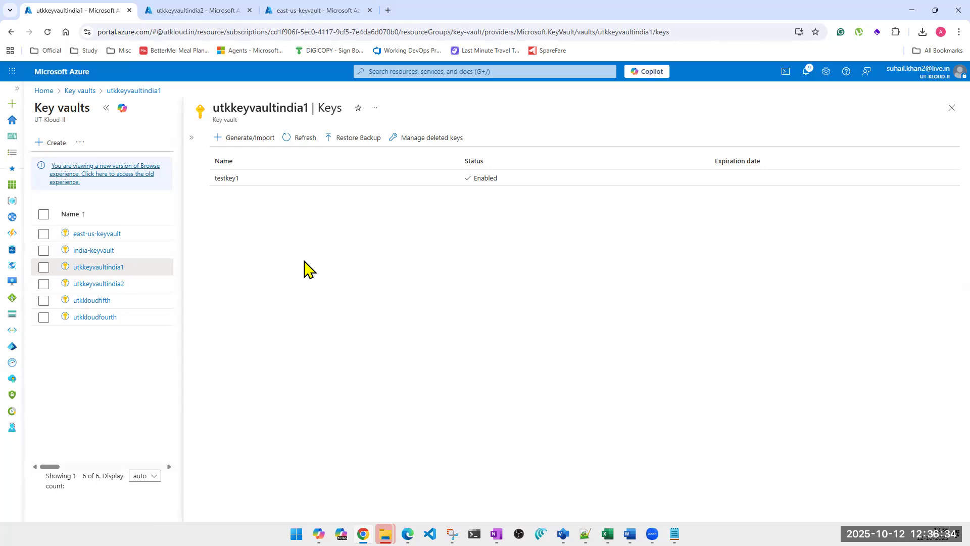
Step: Switch to OneNote and review the Azure Key vaults paragraph on the PaaS, App Services and API Management page
key("alt+Tab")
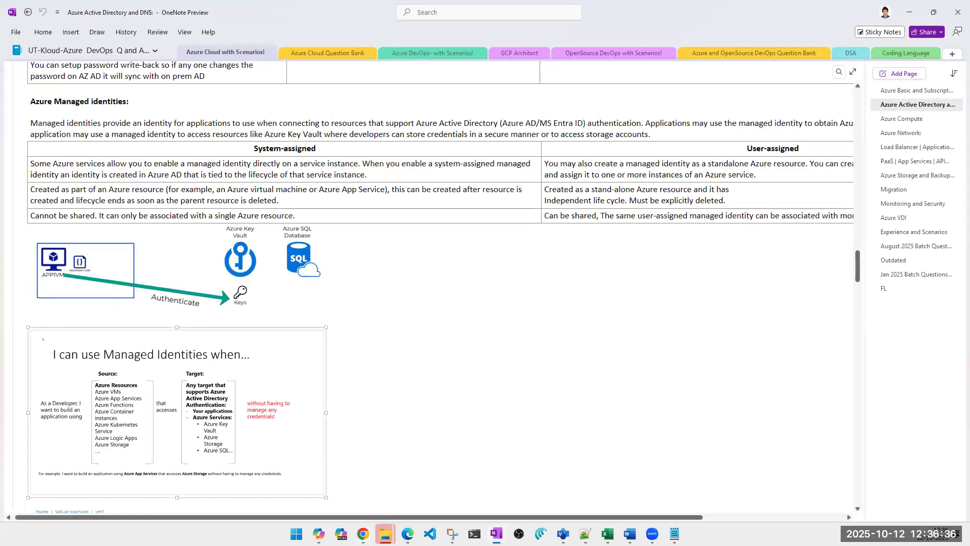
left_click(897, 164)
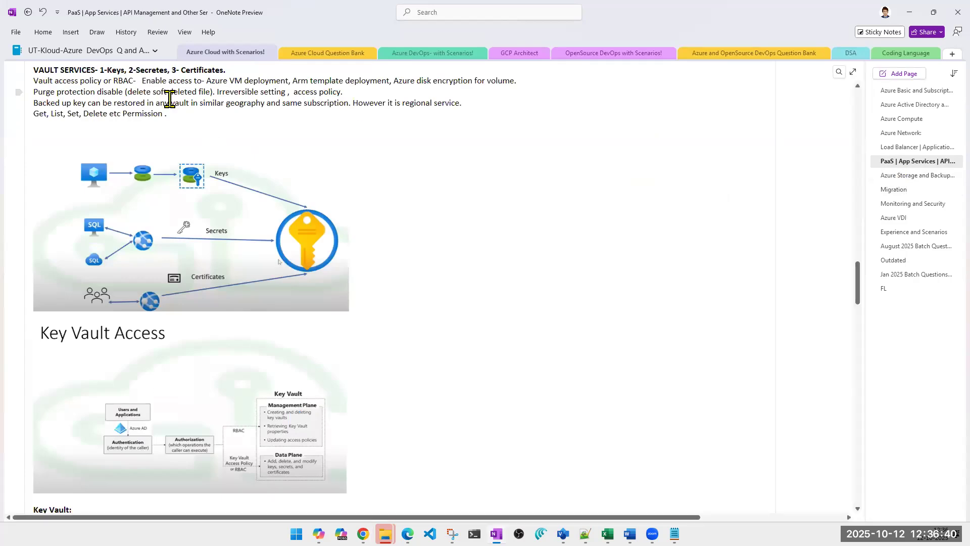
scroll(166, 111, "up", 3)
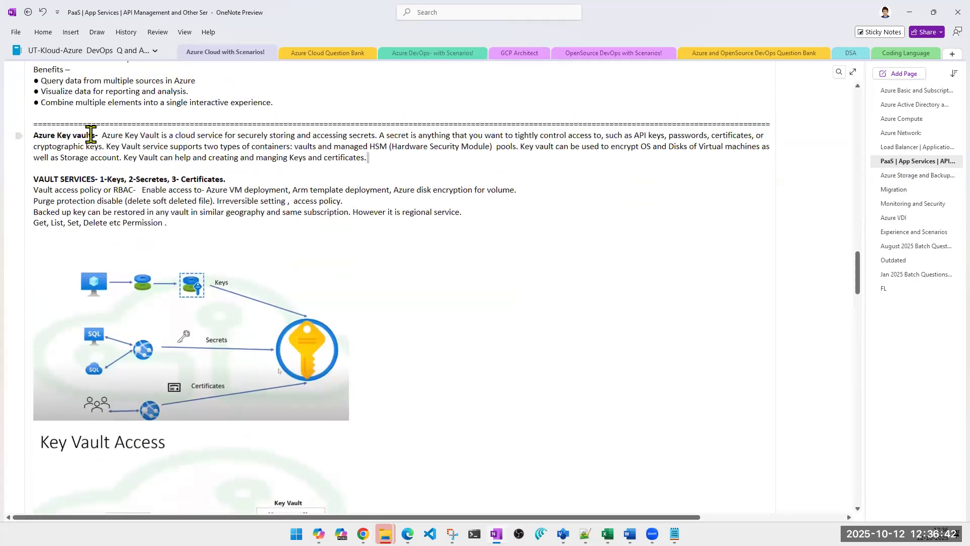
triple_click(85, 134)
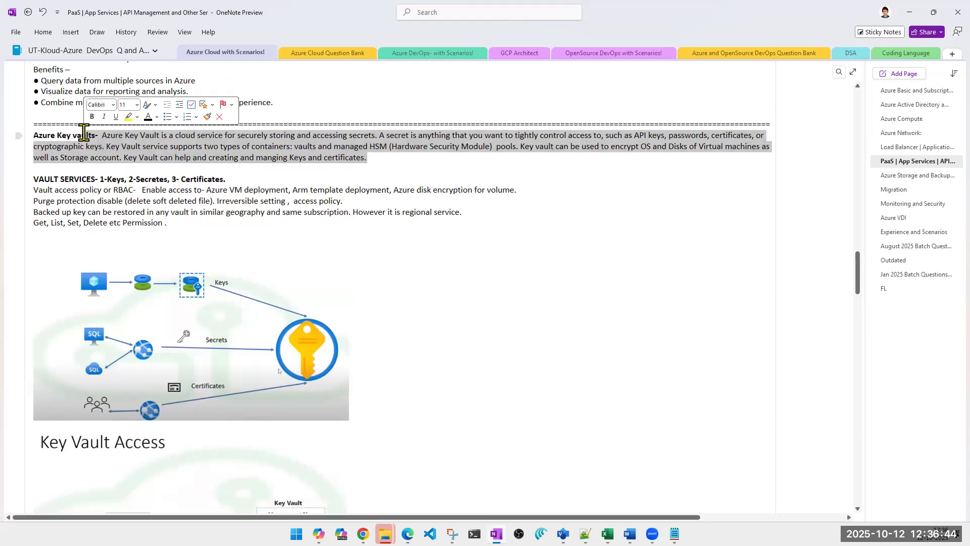
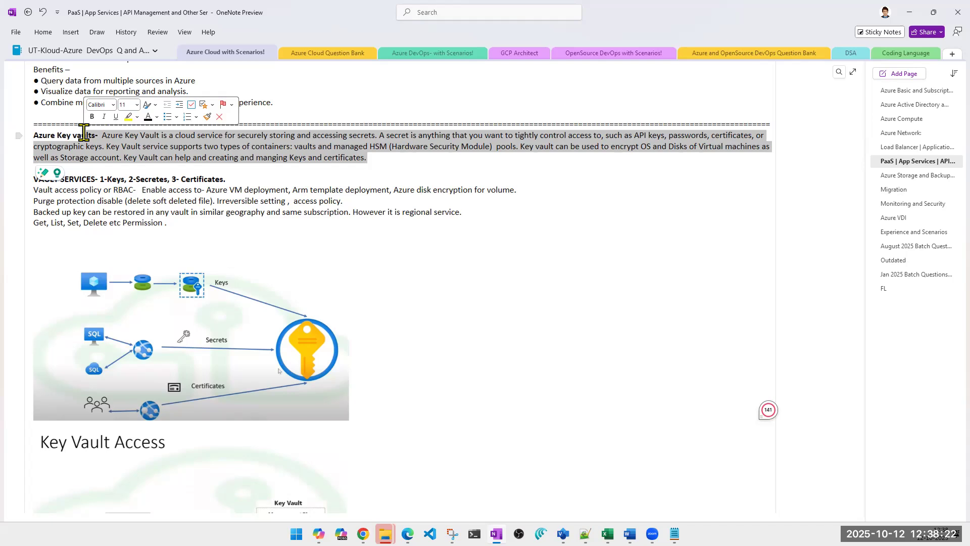
left_click(229, 239)
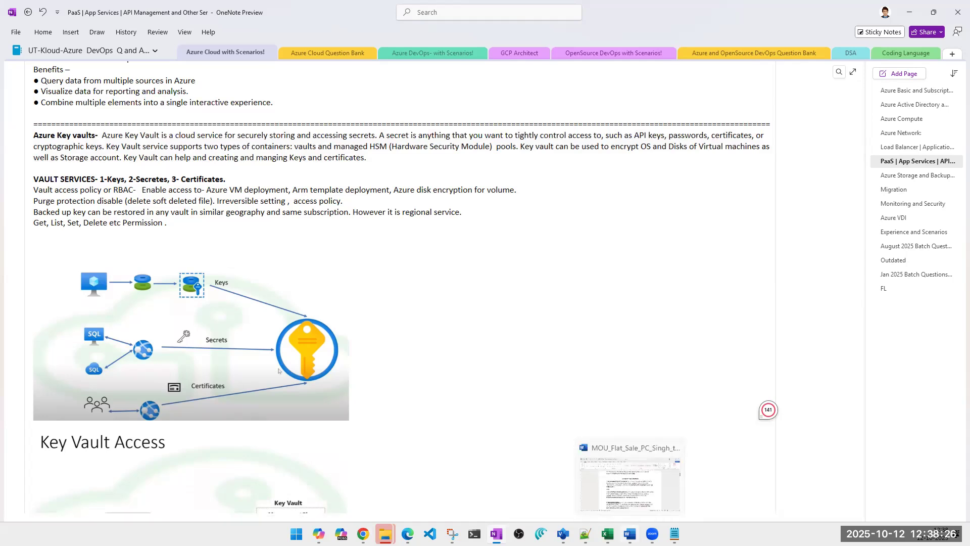
Step: Switch to the Training Visio.vsdx drawing and place three Disks shapes in a column plus one Disks Snapshots shape on Page-1
left_click(617, 485)
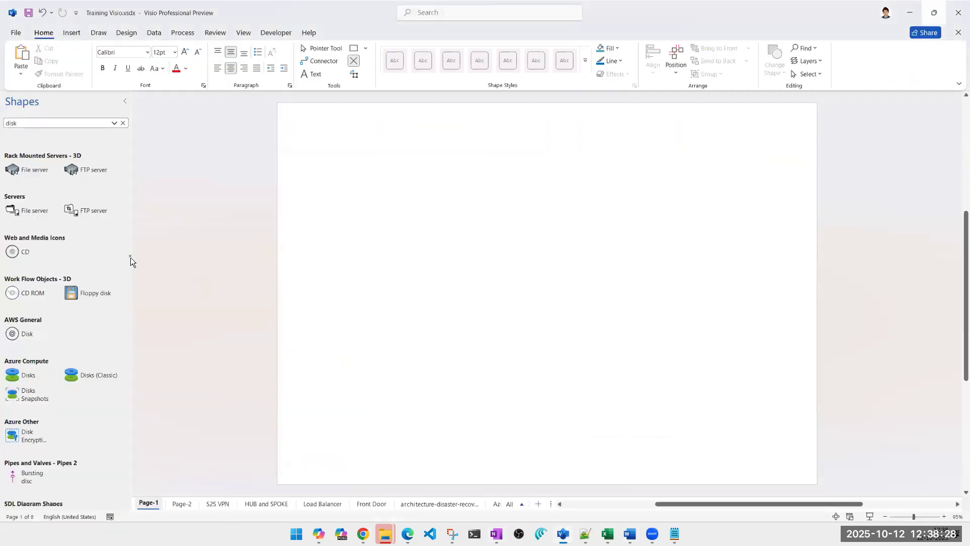
left_click_drag(69, 373, 374, 293)
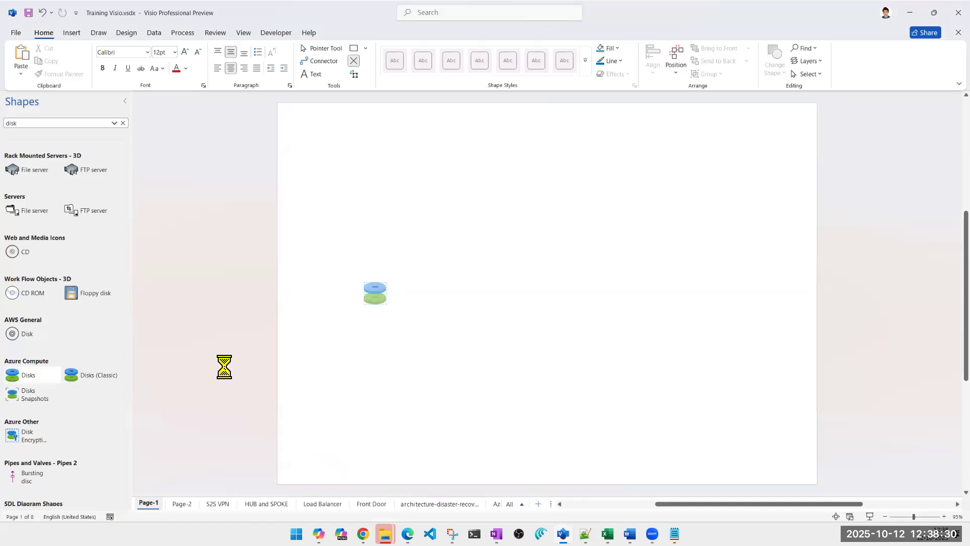
left_click_drag(28, 381, 374, 344)
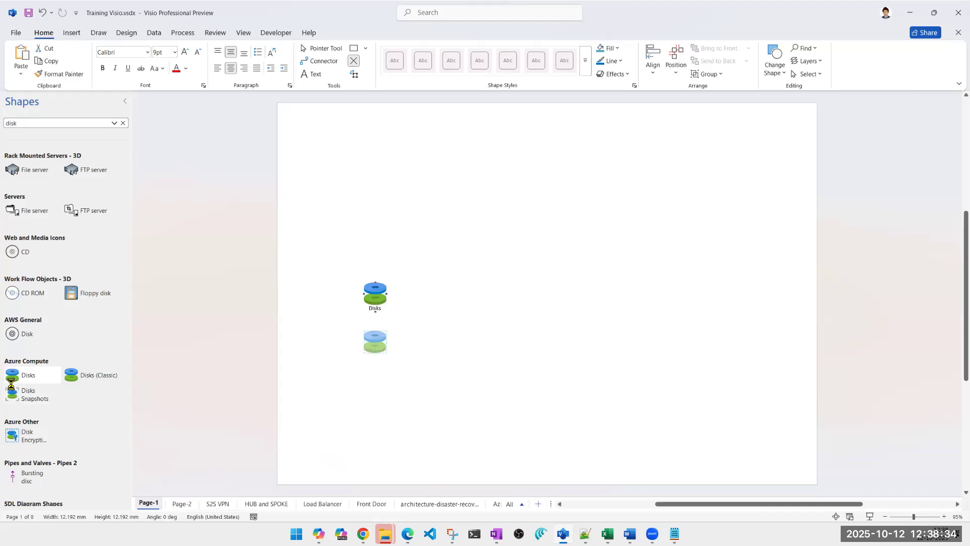
left_click_drag(19, 398, 325, 446)
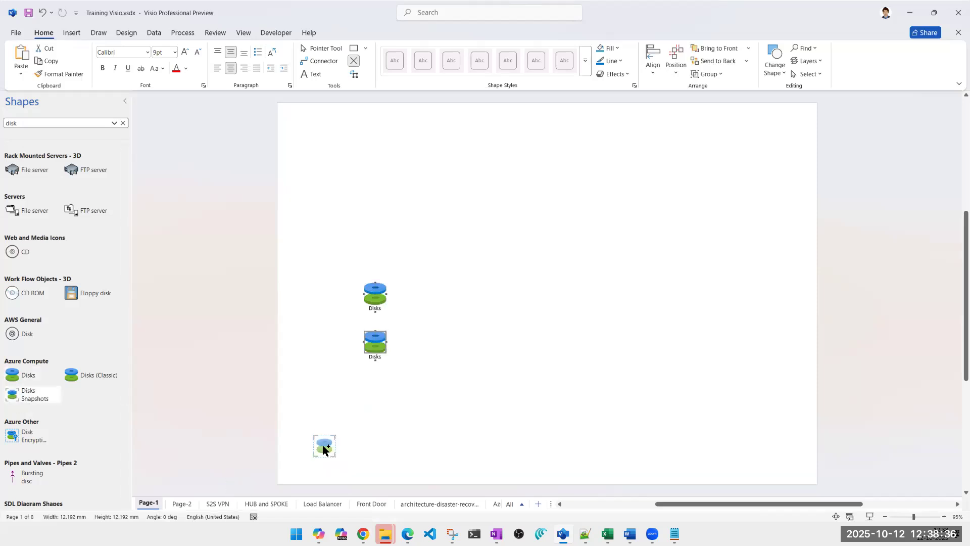
left_click_drag(17, 376, 375, 399)
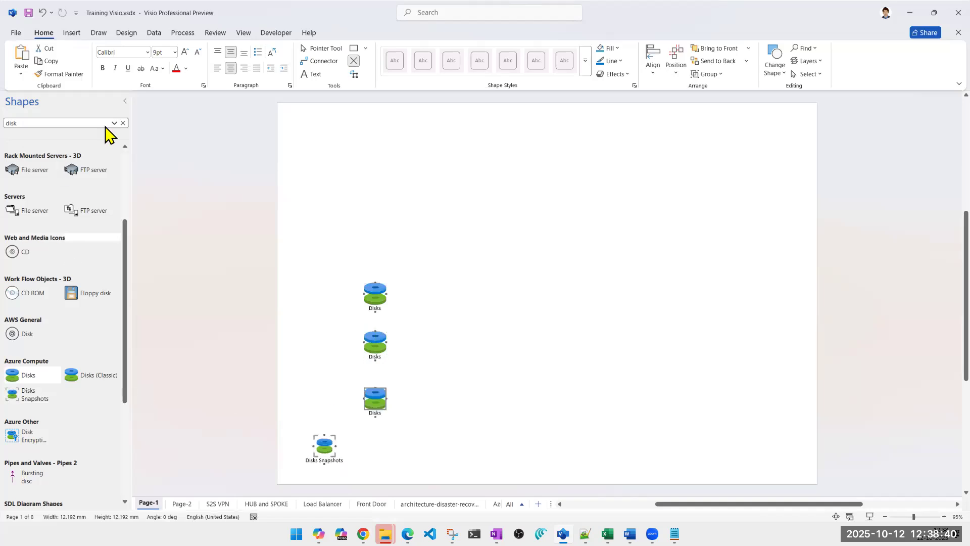
Step: Search the shapes for "vm" and place two Virtual Machine shapes near the upper left and upper right of the page
left_click(63, 124)
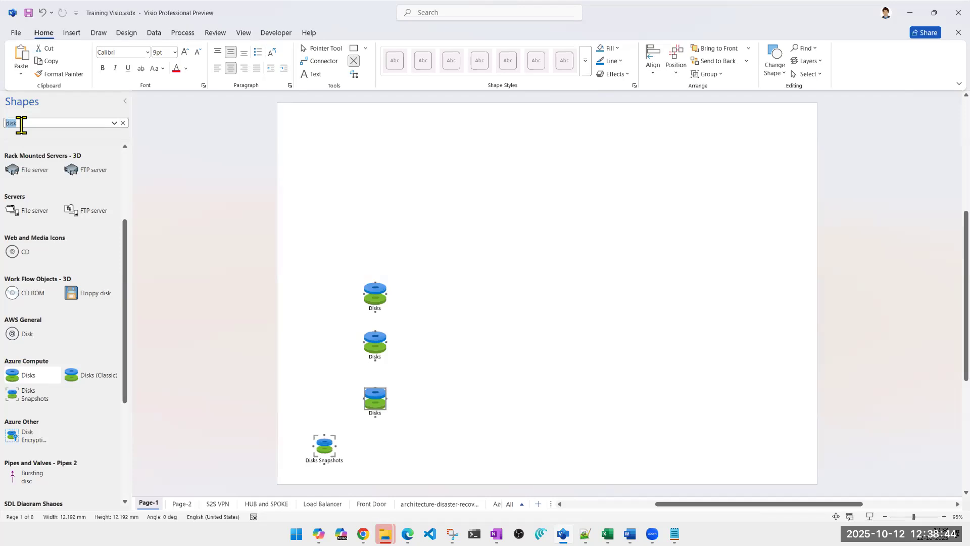
type("vm")
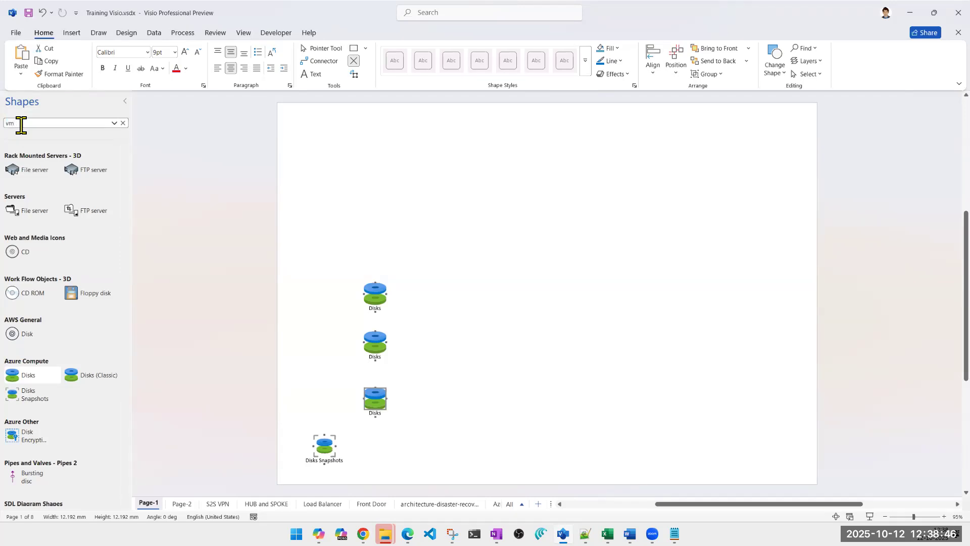
key("Return")
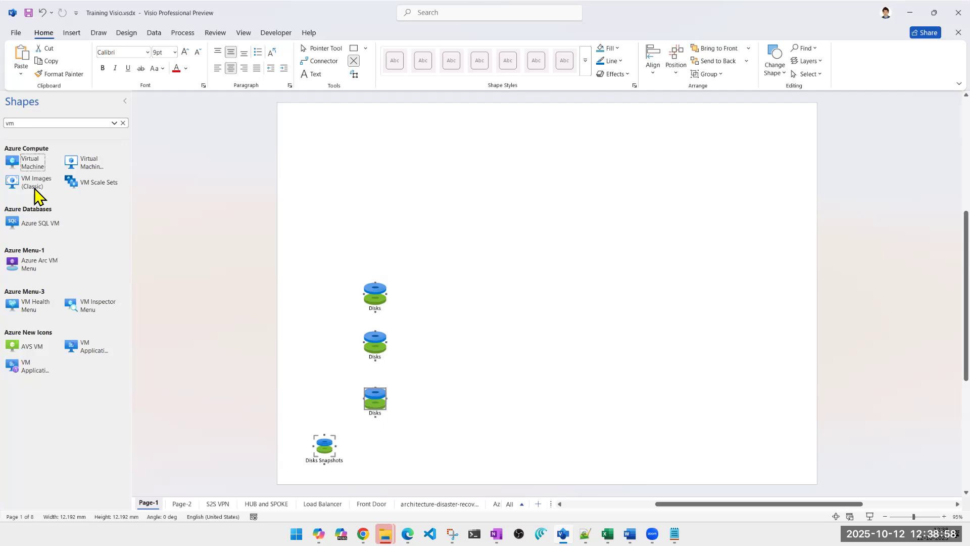
left_click_drag(24, 160, 730, 181)
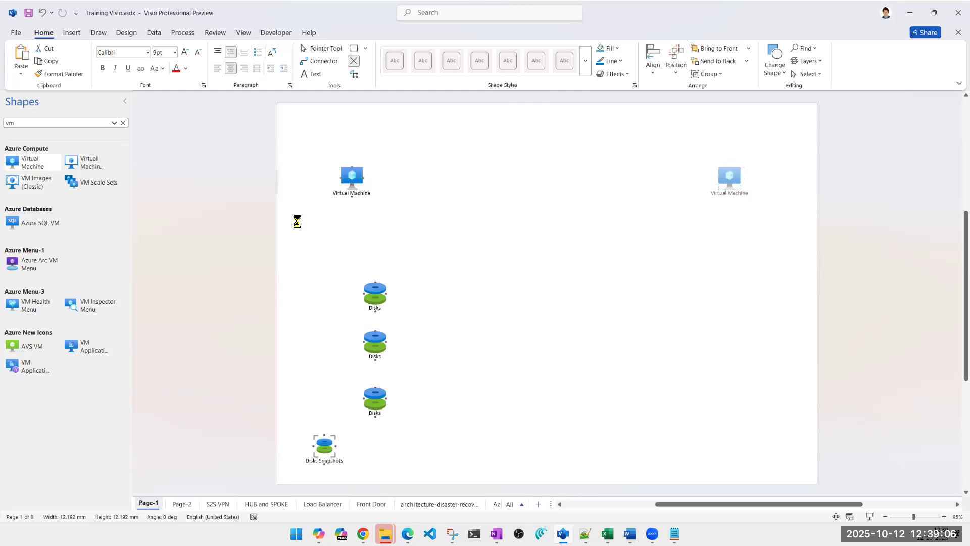
Step: Replace the labels of the left and right virtual machines with the first names of two people
double_click(349, 192)
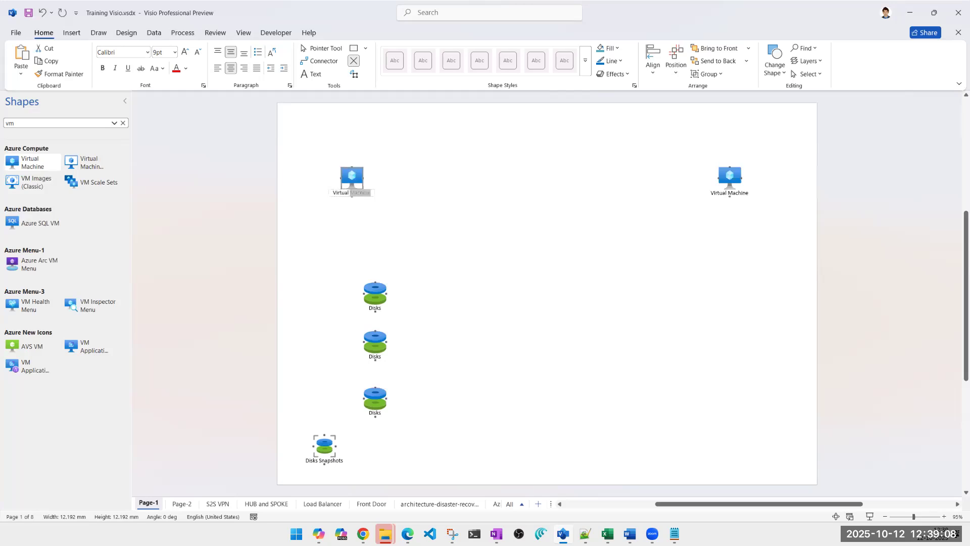
key("ctrl+a")
type("Ajeet")
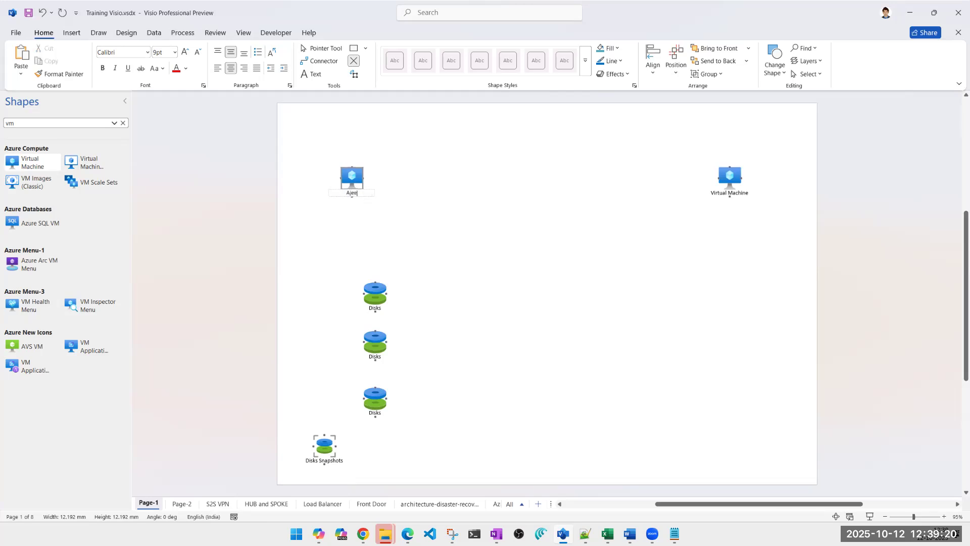
double_click(733, 193)
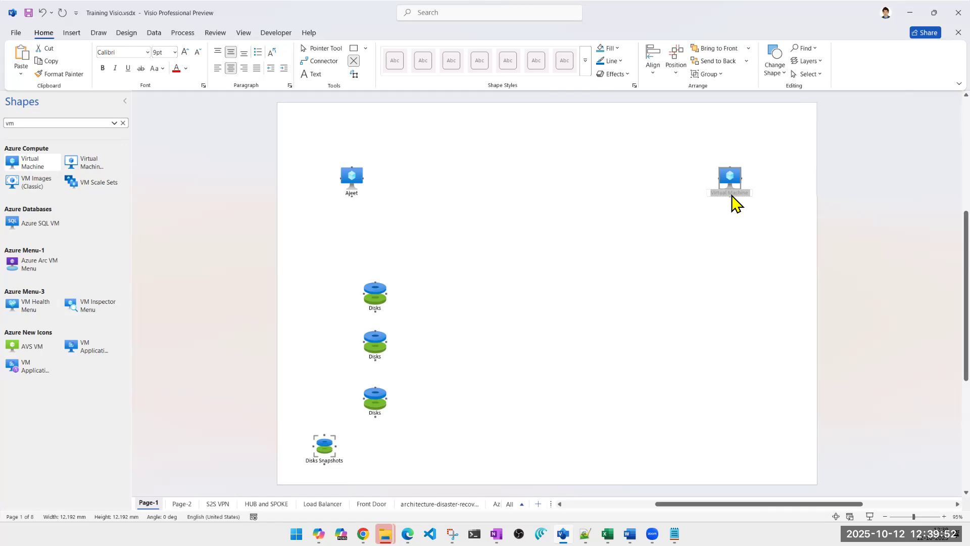
type("Harun")
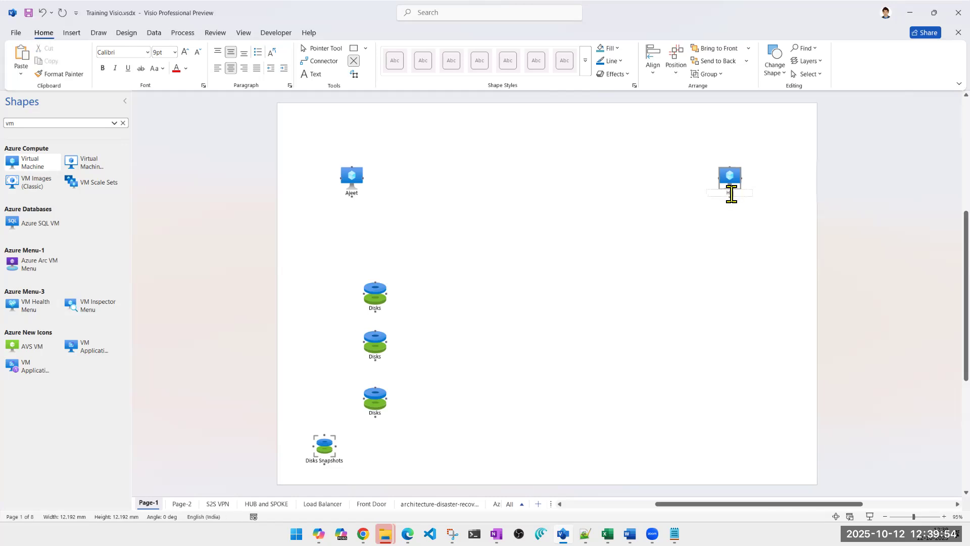
left_click(721, 285)
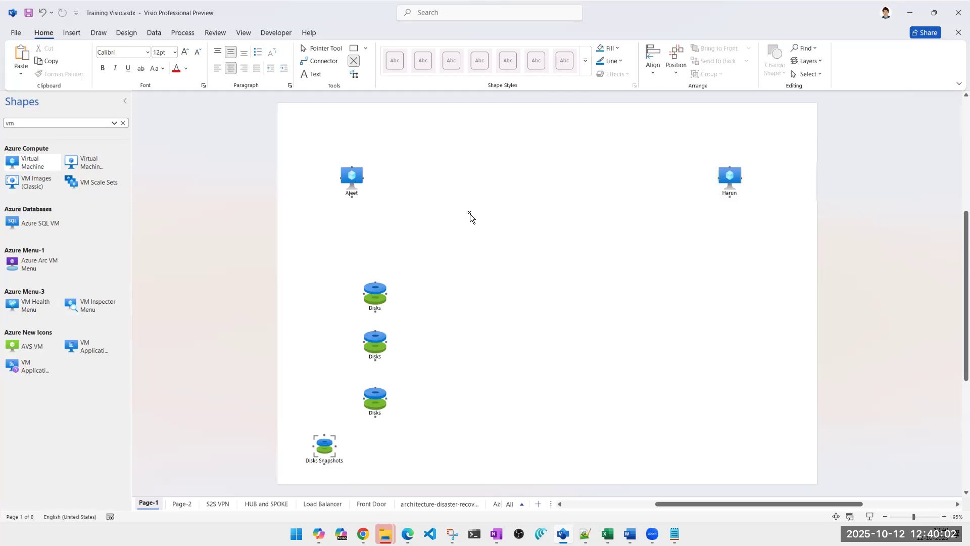
Step: Move the upper two Disks shapes into a column just below and left of the left virtual machine
left_click_drag(375, 294, 308, 203)
left_click_drag(375, 342, 308, 244)
left_click(358, 254)
Step: Rename the upper disk beside the left virtual machine as Disk1-OS
double_click(307, 215)
type("OS")
key("Left")
key("Left")
type("Dis1-")
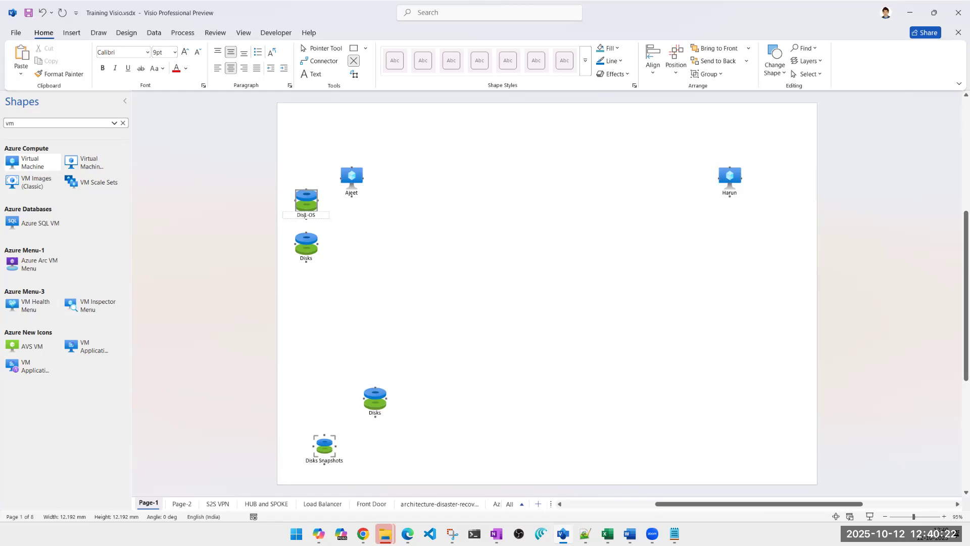
type("k")
left_click(328, 308)
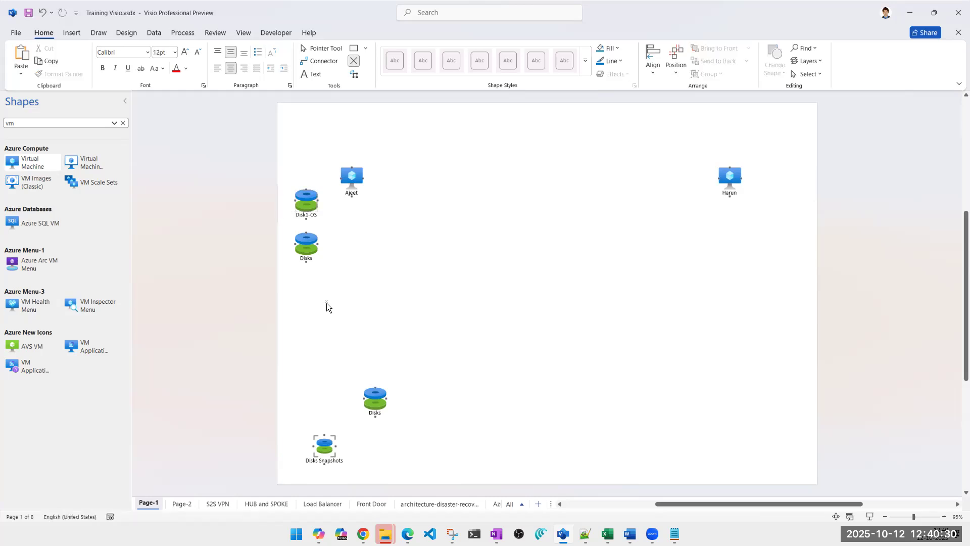
Step: Rename the disk below Disk1-OS as Data Disks
double_click(309, 258)
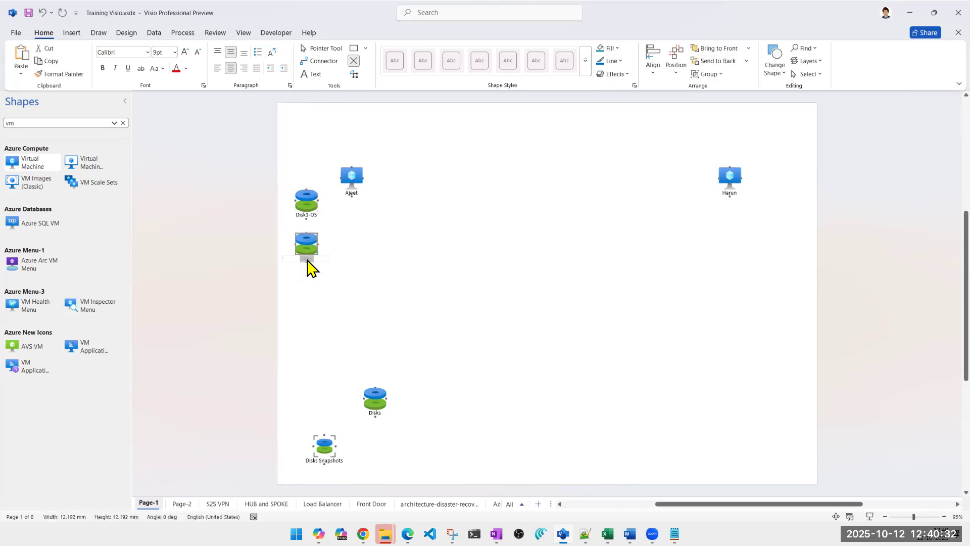
key("End")
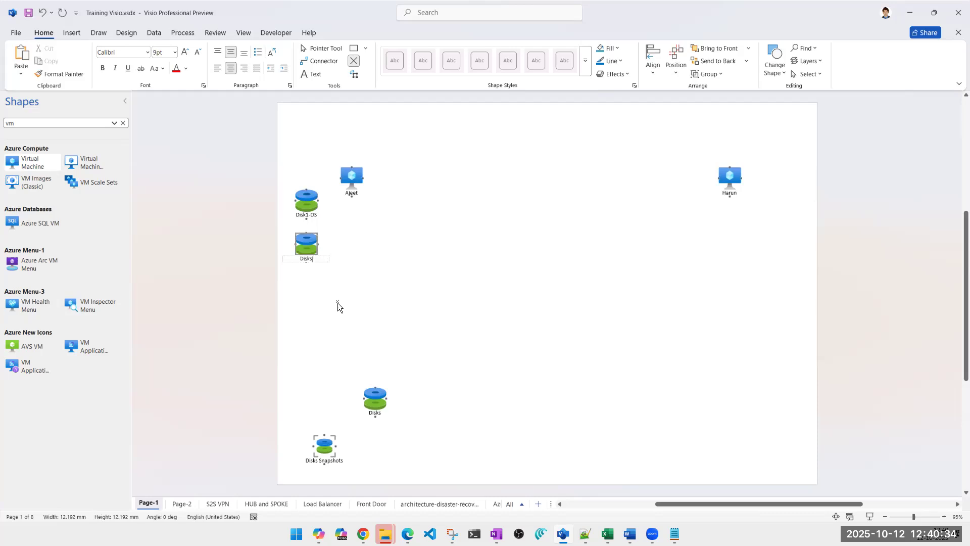
key("Home")
type("Data")
left_click(399, 268)
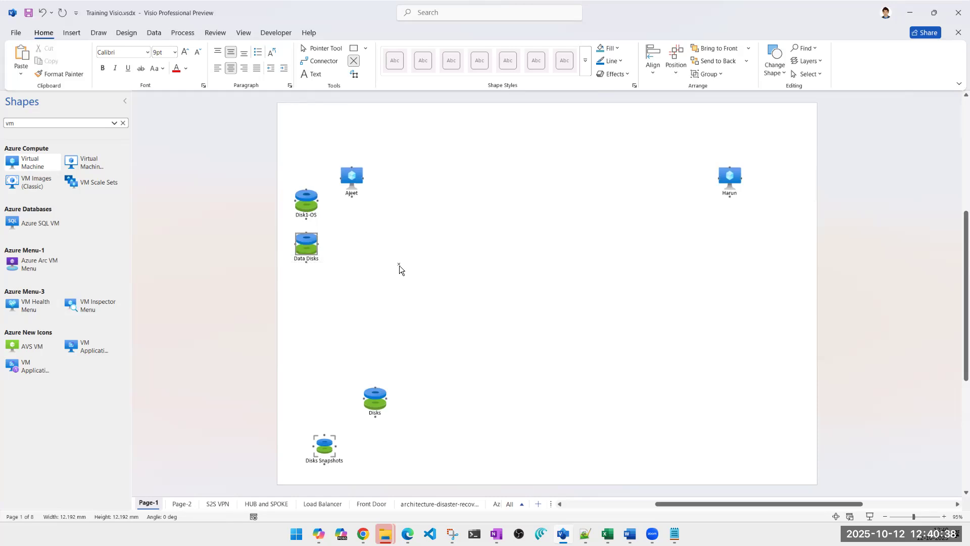
Step: Switch to Chrome and search Google Images for "laptop with two disks" in a new tab
mouse_move(363, 533)
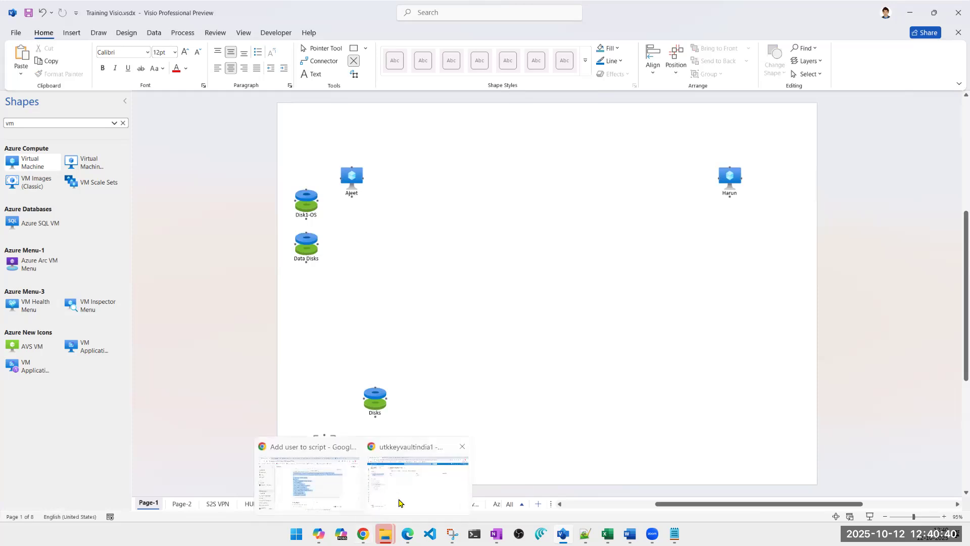
left_click(417, 467)
left_click(387, 13)
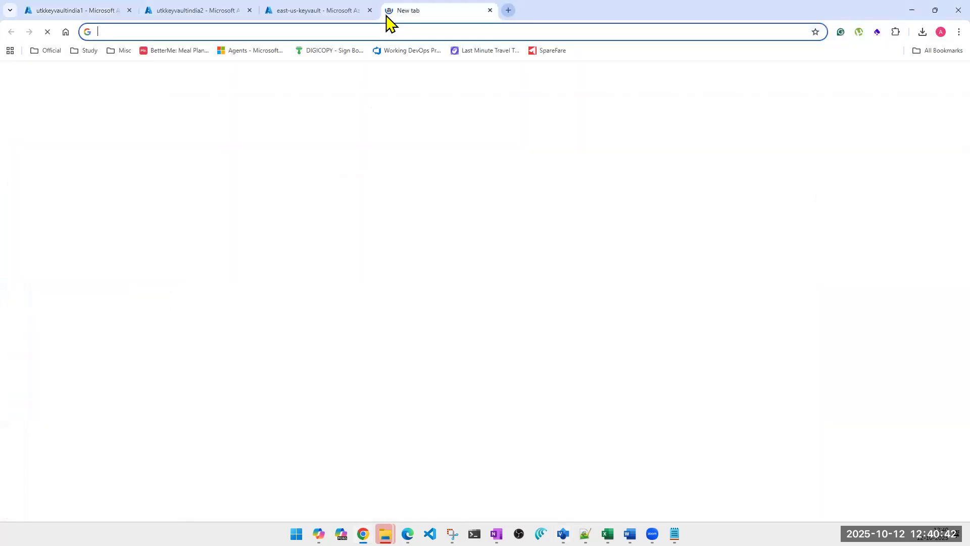
type("lapto")
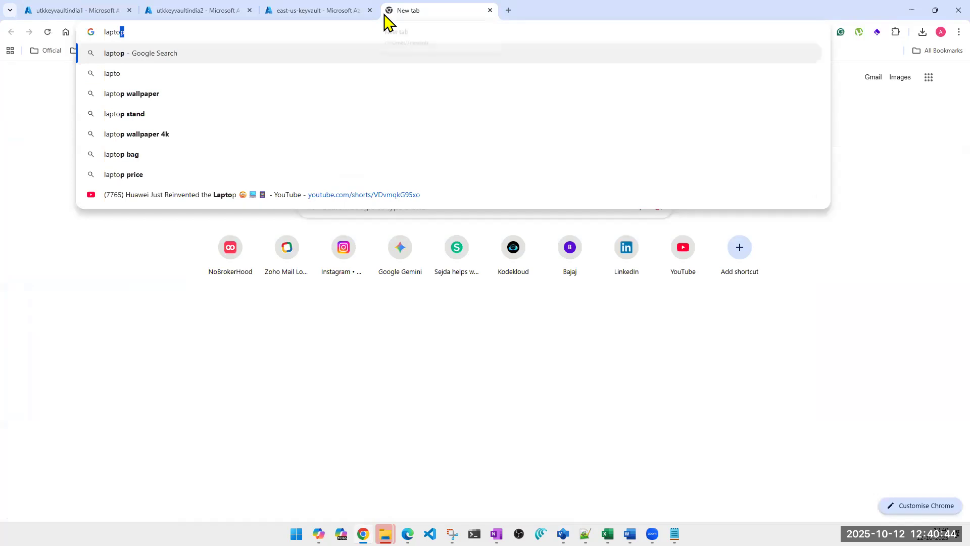
type("p with two disks")
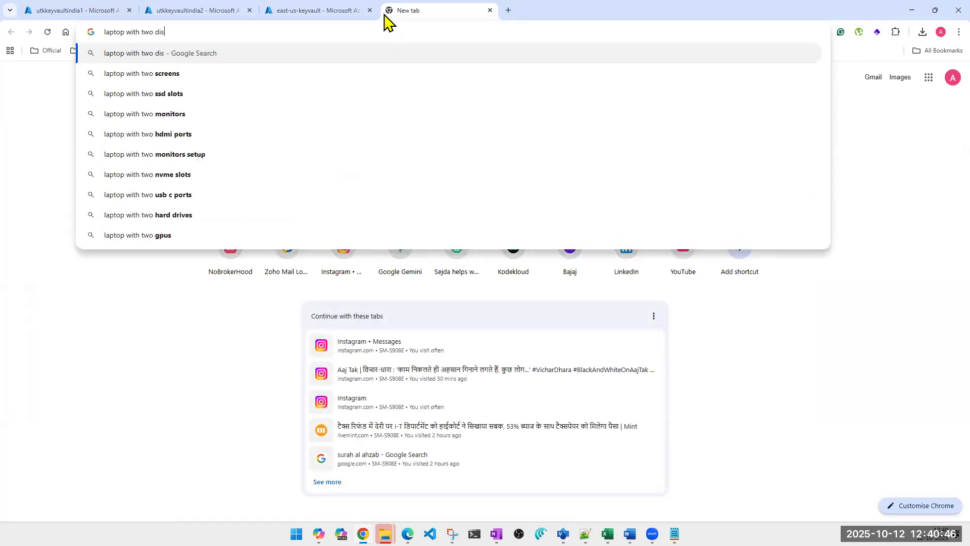
key("Return")
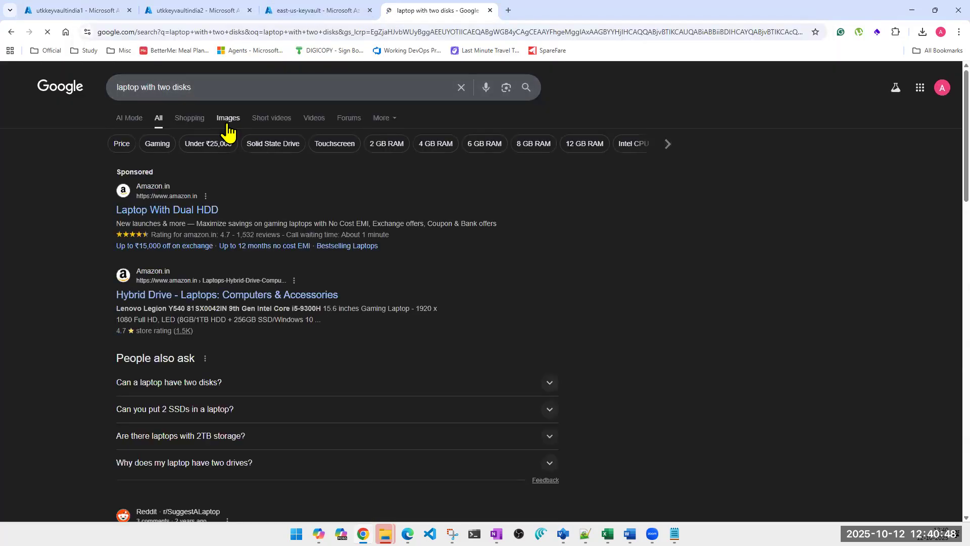
left_click(228, 121)
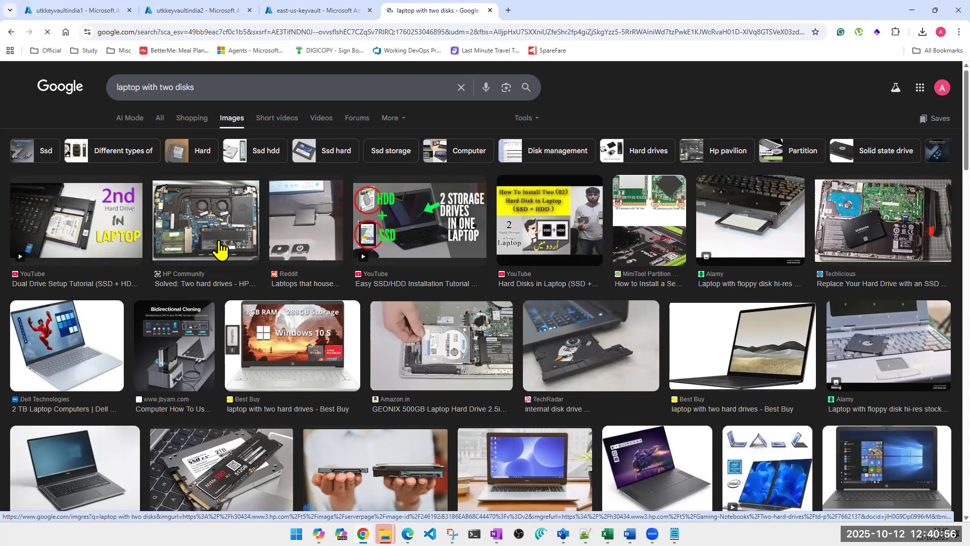
Step: Enlarge the HP Community photo of the opened laptop and outline its upper memory module in red
left_click(220, 247)
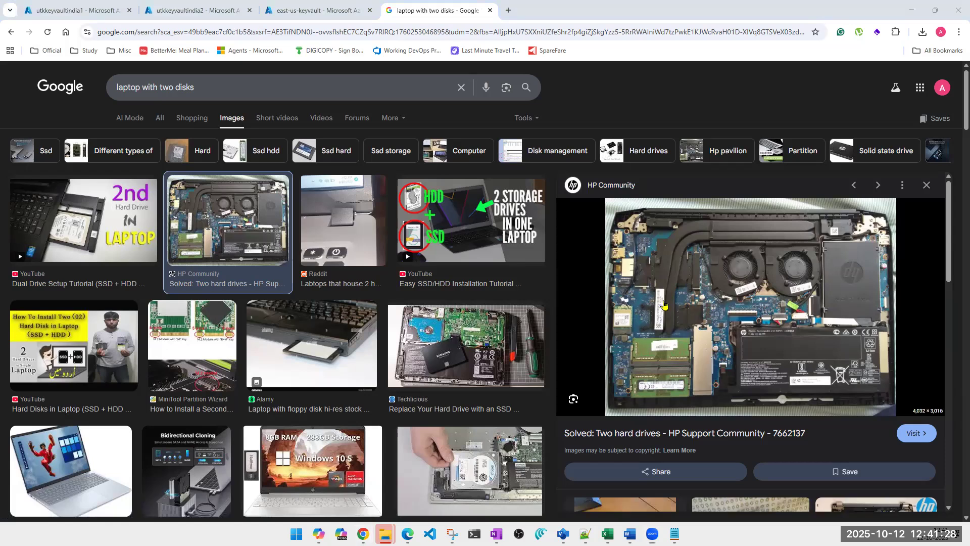
mouse_move(630, 329)
left_mouse_down()
mouse_move(630, 356)
mouse_move(657, 366)
mouse_move(693, 356)
mouse_move(696, 328)
mouse_move(627, 336)
left_mouse_up()
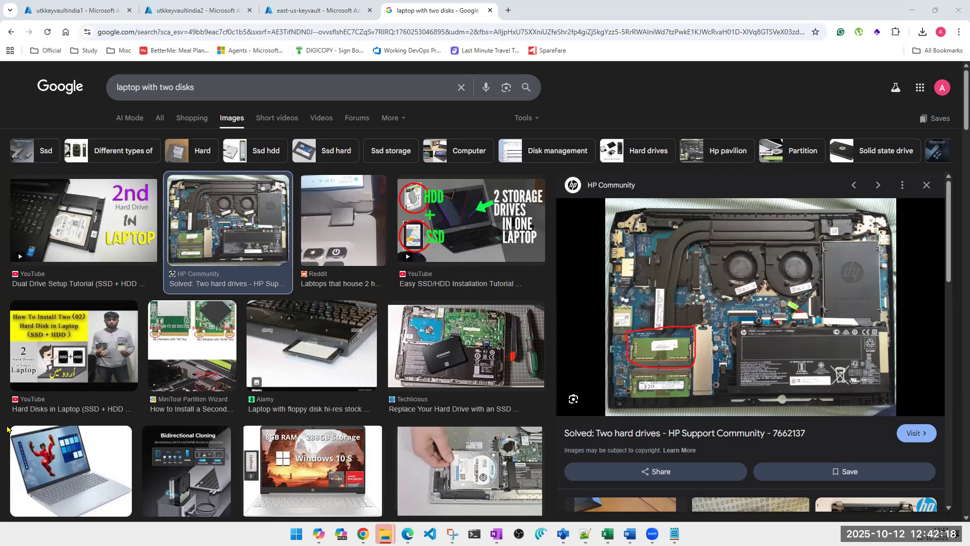
Step: Return to the Visio diagram and place a Disks shape just below and right of the right virtual machine
left_click(912, 11)
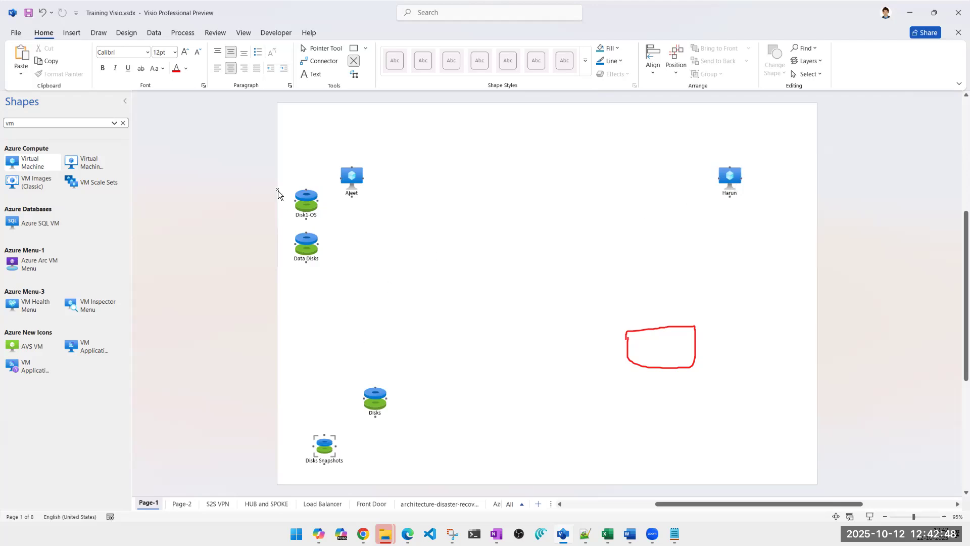
left_click(375, 405)
left_click_drag(375, 405, 751, 219)
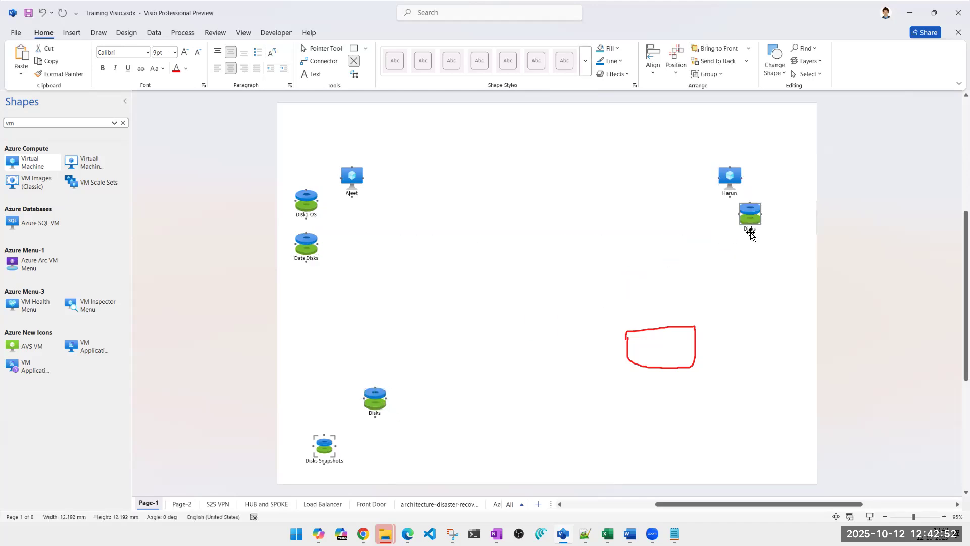
Step: Prefix the Disk1-OS label with the left virtual machine's name and a hyphen
left_click(306, 206)
double_click(303, 215)
left_click(302, 214)
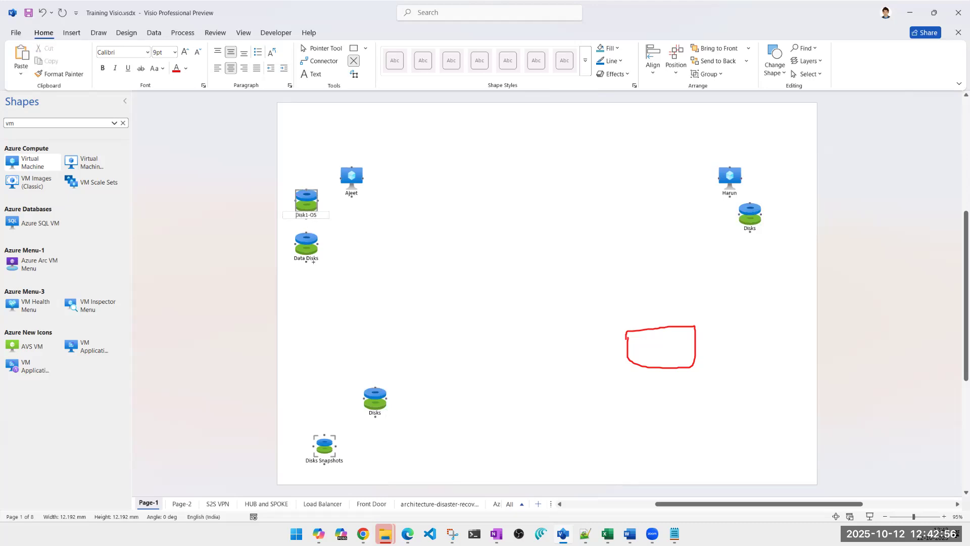
type("Ajeet-")
Step: Rename the disk below the right virtual machine as "Disk-" followed by that machine's name and "-OS"
double_click(751, 228)
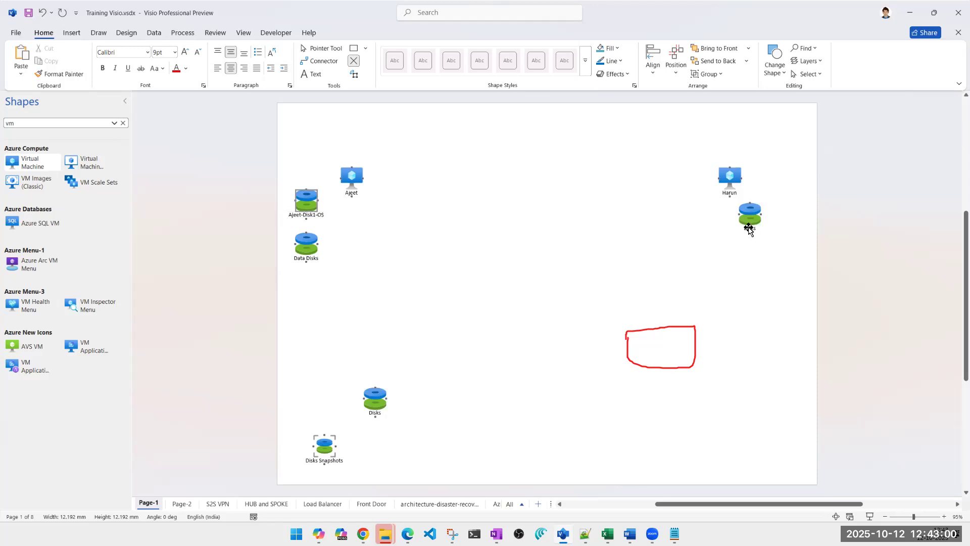
type("Ha")
key("BackSpace")
key("BackSpace")
type("Disk-G")
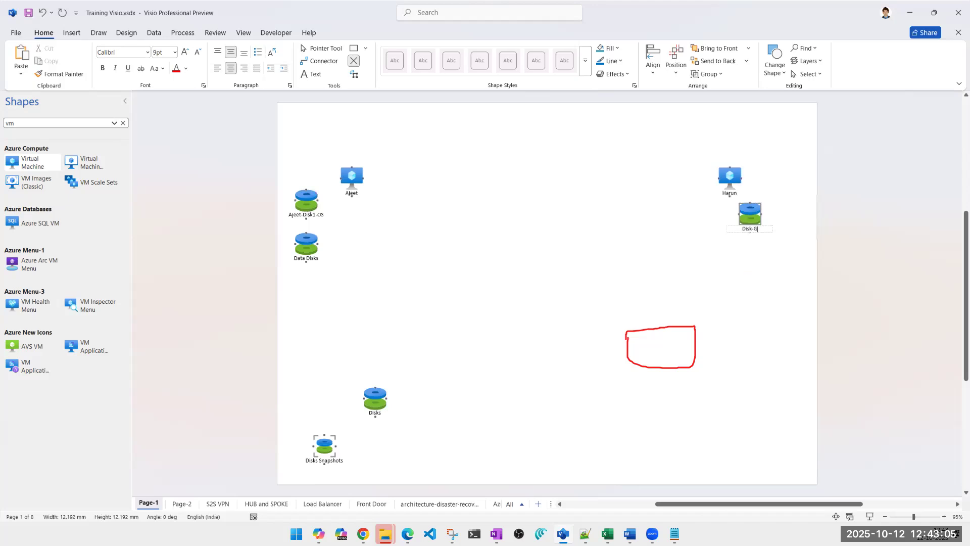
key("BackSpace")
type("Harun-OS")
left_click(749, 278)
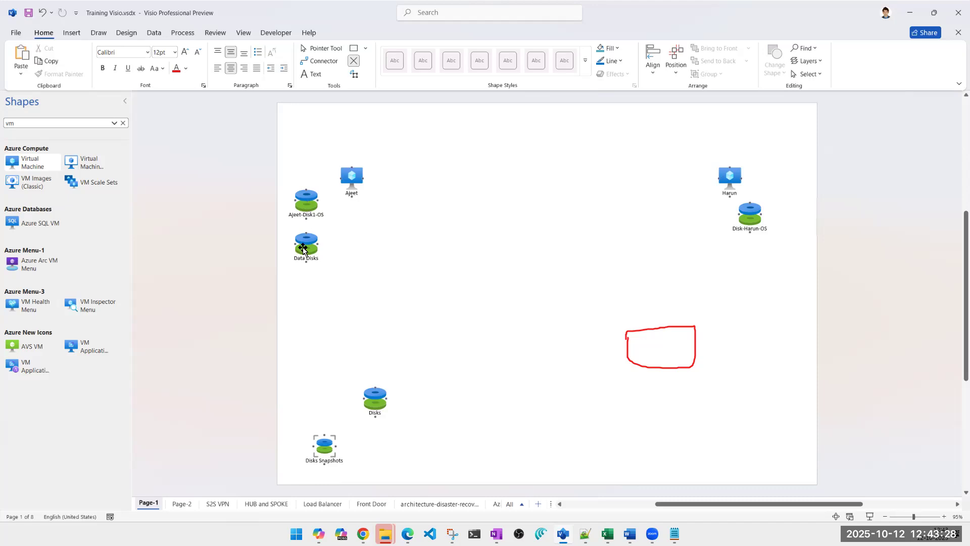
Step: Move the Data Disks shape below the right machine's OS disk and prefix its label with the left machine's name and a hyphen
left_click_drag(303, 248, 750, 262)
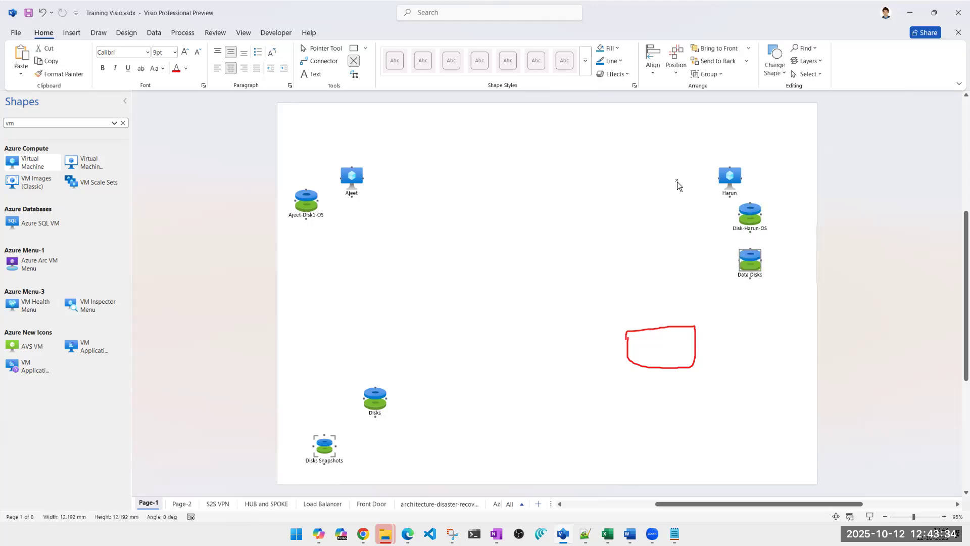
left_click(674, 177)
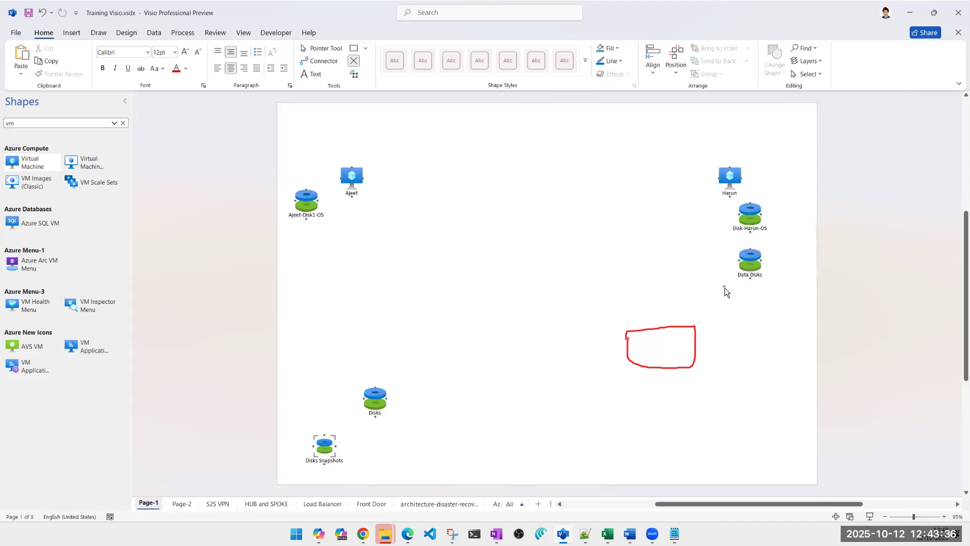
double_click(746, 269)
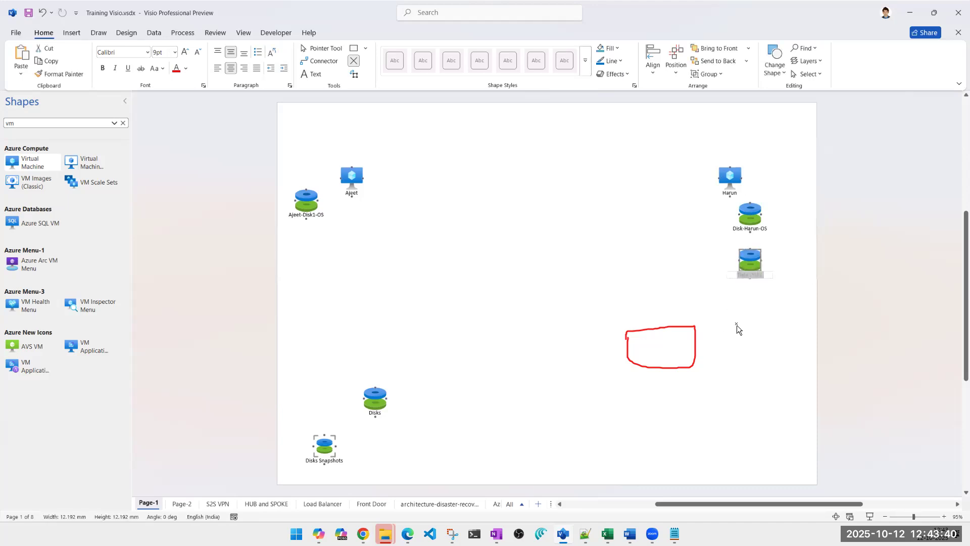
key("Home")
type("aJE")
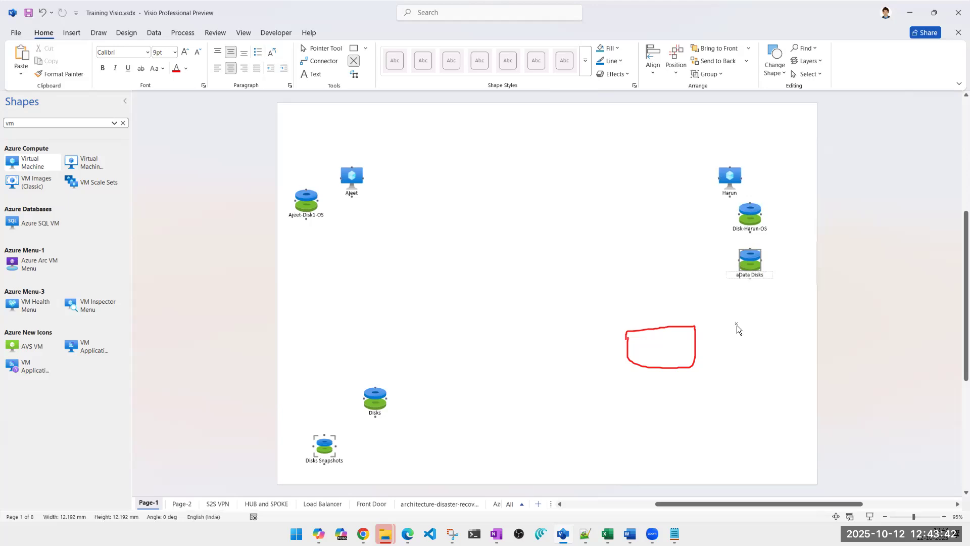
key("BackSpace")
key("BackSpace")
key("BackSpace")
type("Ajeet-")
left_click(737, 325)
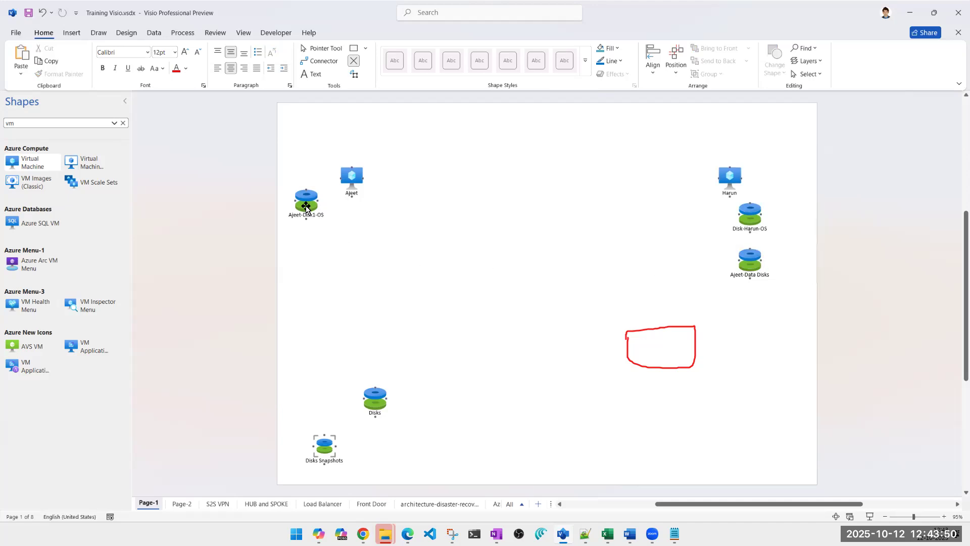
Step: Place the left machine's OS and data disks side by side below the right virtual machine, with its own OS disk beside it
left_click_drag(754, 264, 329, 311)
left_click_drag(306, 206, 748, 271)
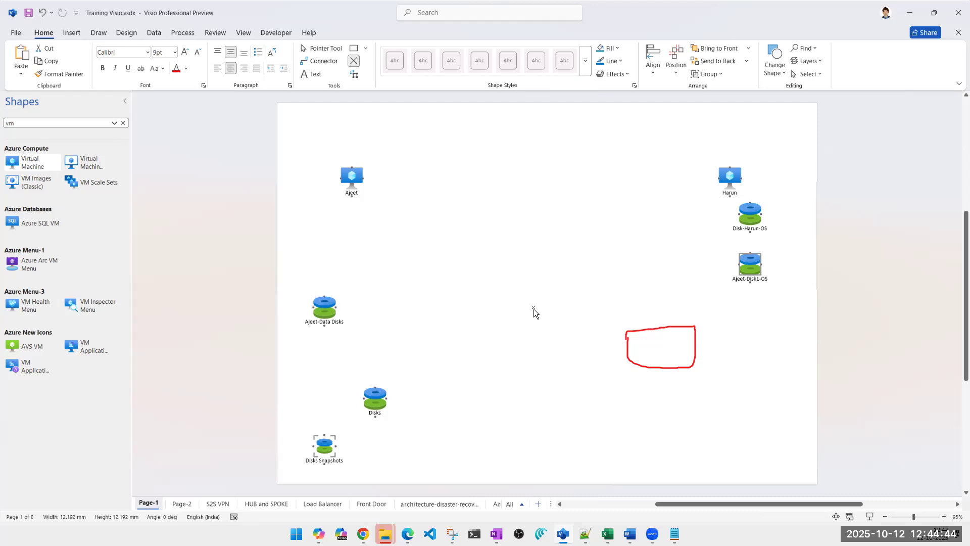
left_click_drag(758, 265, 761, 196)
left_click_drag(328, 309, 706, 284)
left_click(743, 366)
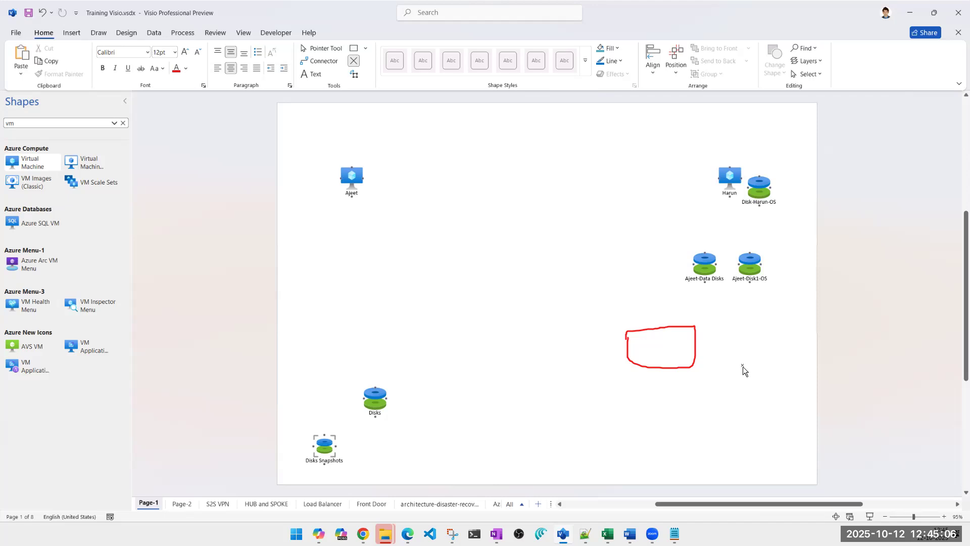
Step: Stack the left machine's OS disk and data disk directly below it, and place the right machine's OS disk directly below its own machine
left_click_drag(756, 268, 357, 218)
left_click_drag(704, 267, 357, 256)
left_click(430, 213)
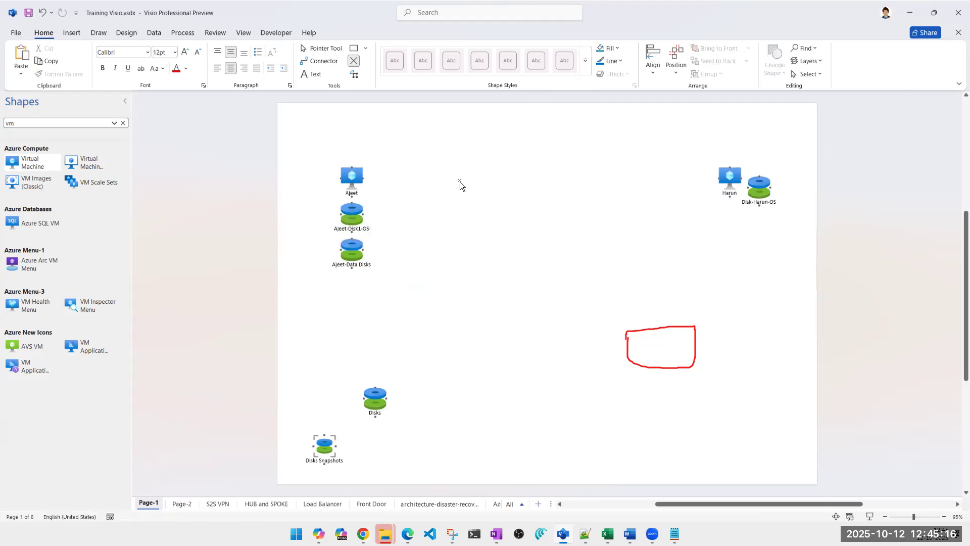
left_click_drag(758, 189, 731, 219)
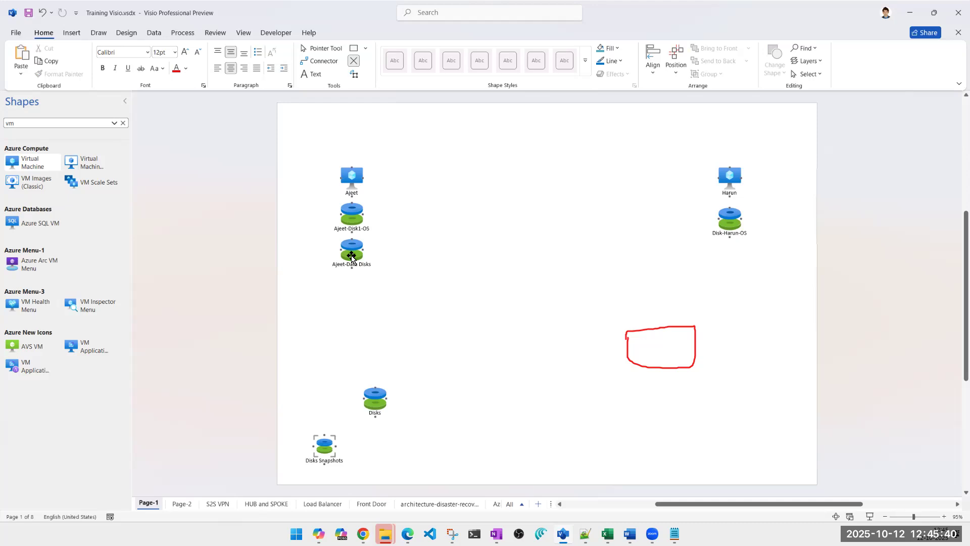
Step: Move the data disk from the left virtual machine to below the right machine's OS disk, and bring it back
left_click_drag(351, 257, 351, 289)
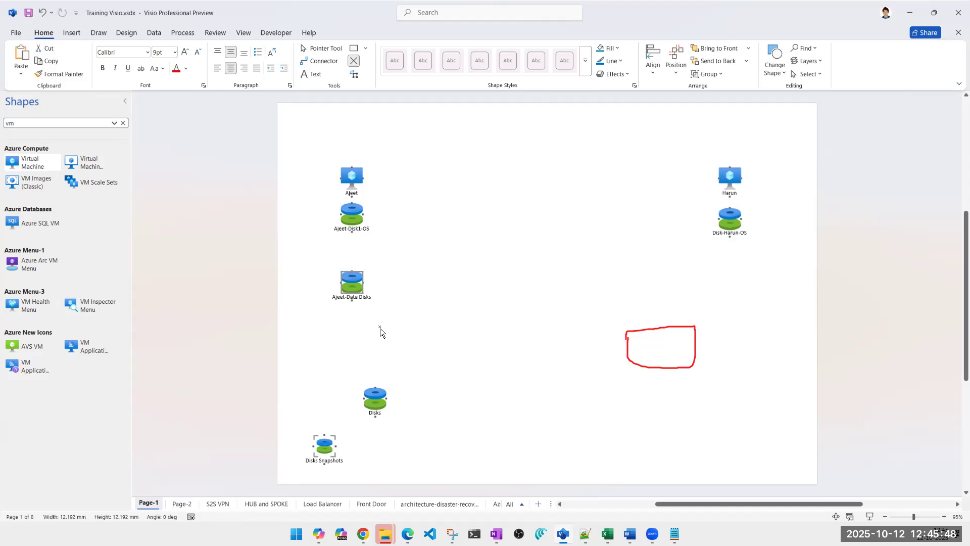
left_click_drag(351, 287, 731, 262)
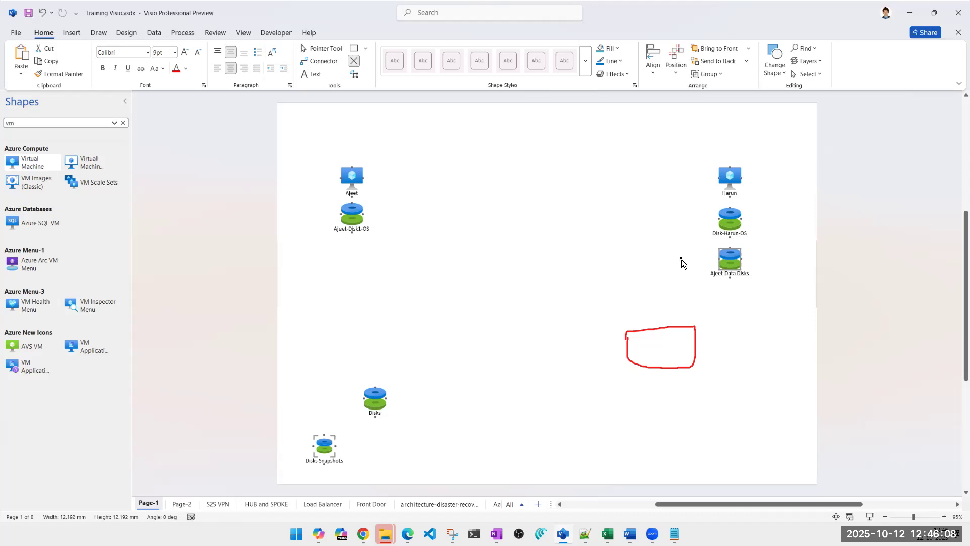
left_click_drag(733, 259, 353, 251)
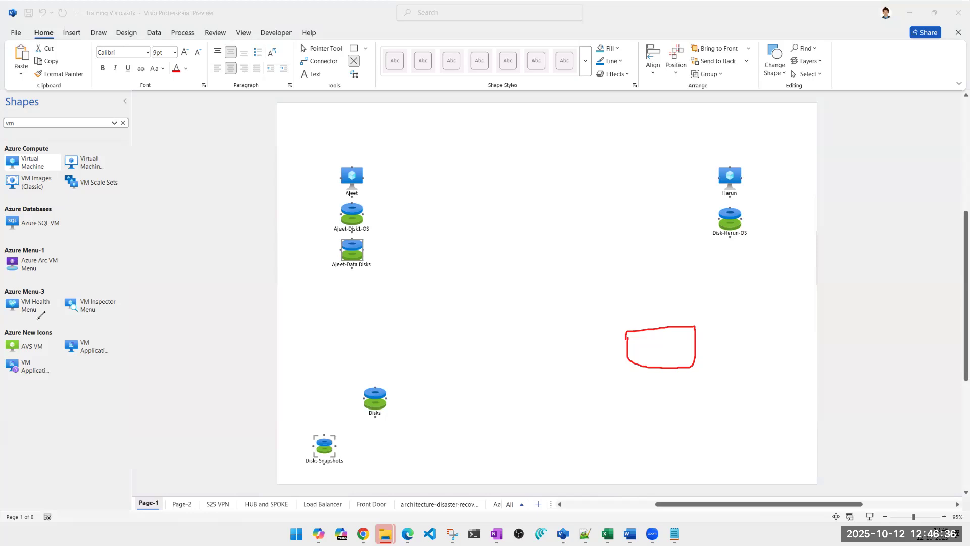
Step: Clear the red annotation and shuttle the data disk between both virtual machines twice, leaving it below the left machine's OS disk
left_click(19, 417)
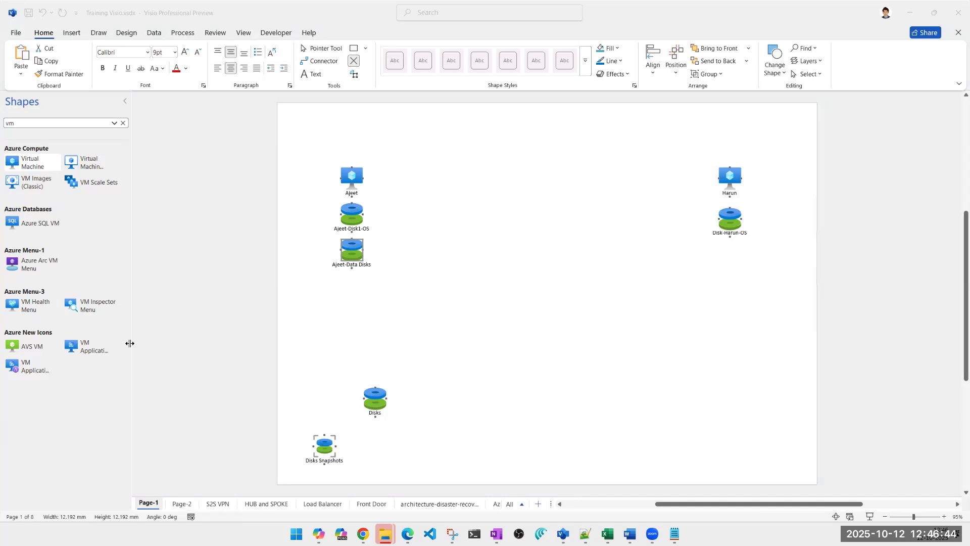
left_click(349, 182)
left_click(352, 254)
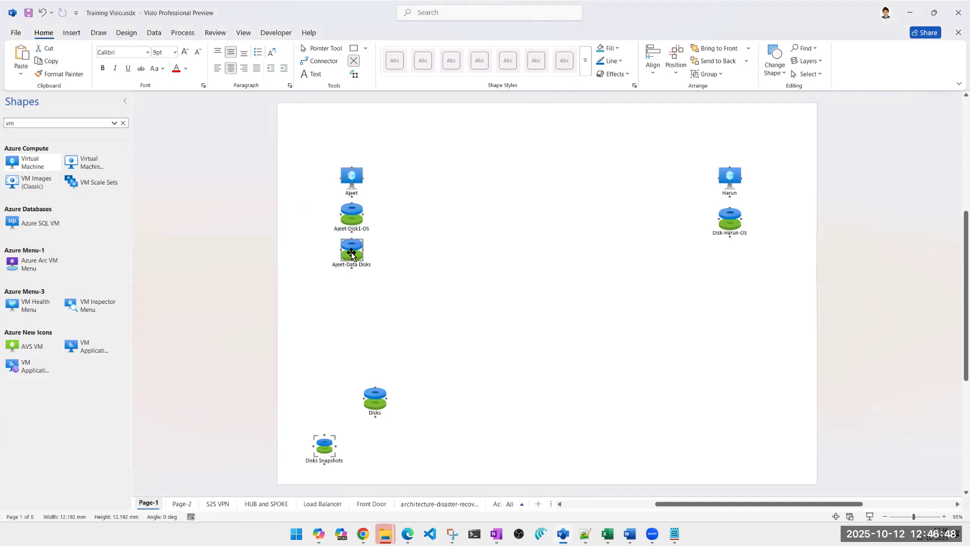
left_click_drag(351, 254, 731, 263)
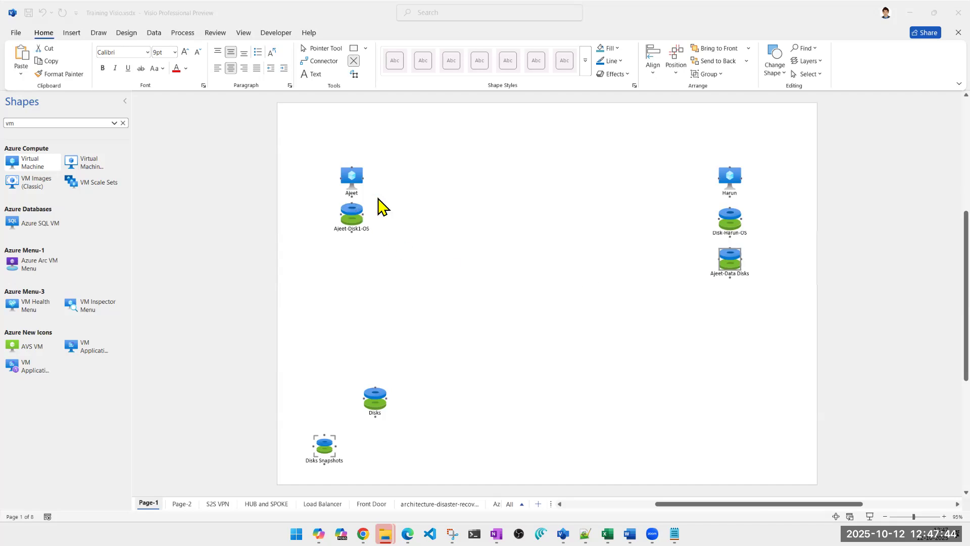
left_click_drag(730, 269, 348, 269)
left_click(478, 293)
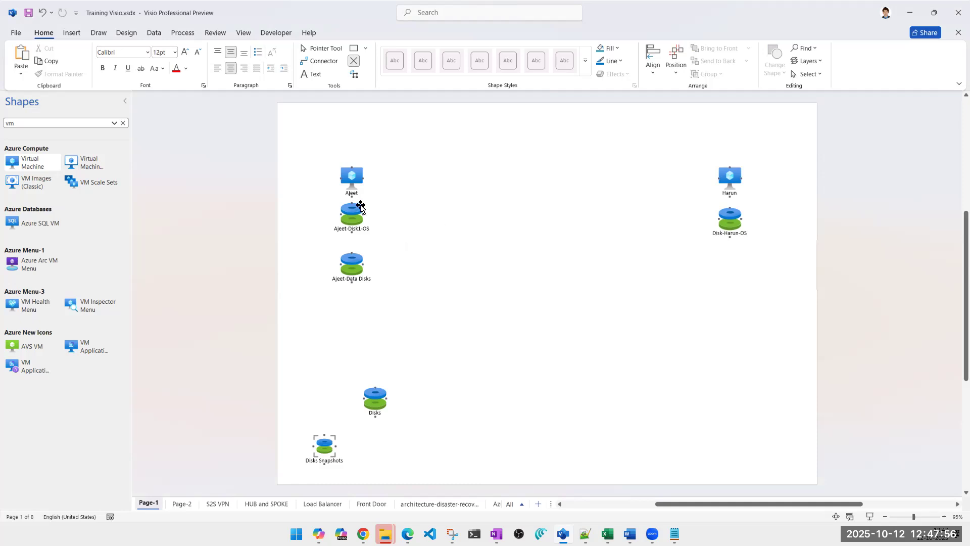
left_click_drag(357, 257, 735, 269)
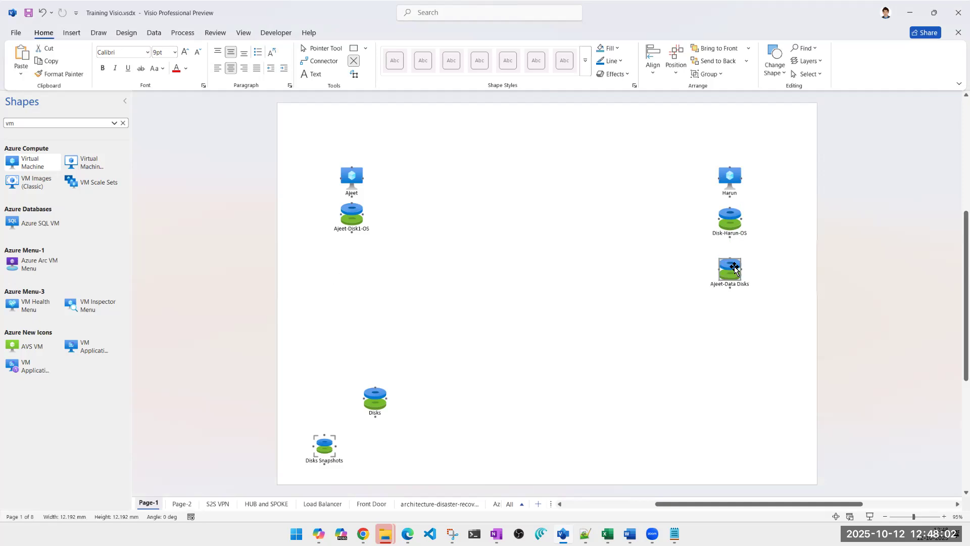
left_click_drag(734, 269, 357, 262)
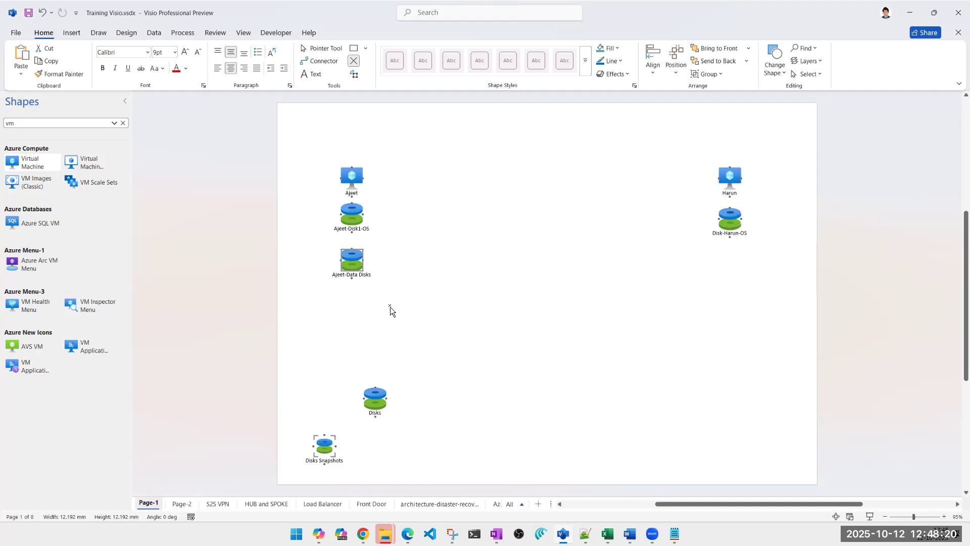
Step: Switch to Chrome and bring up the Keys page of the utkkeyvaultindia2 key vault
mouse_move(363, 533)
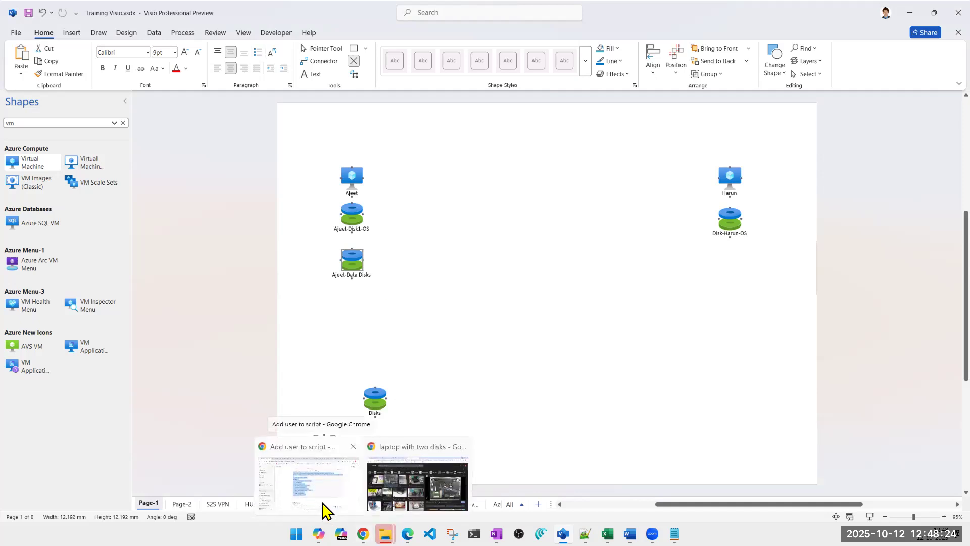
left_click(322, 497)
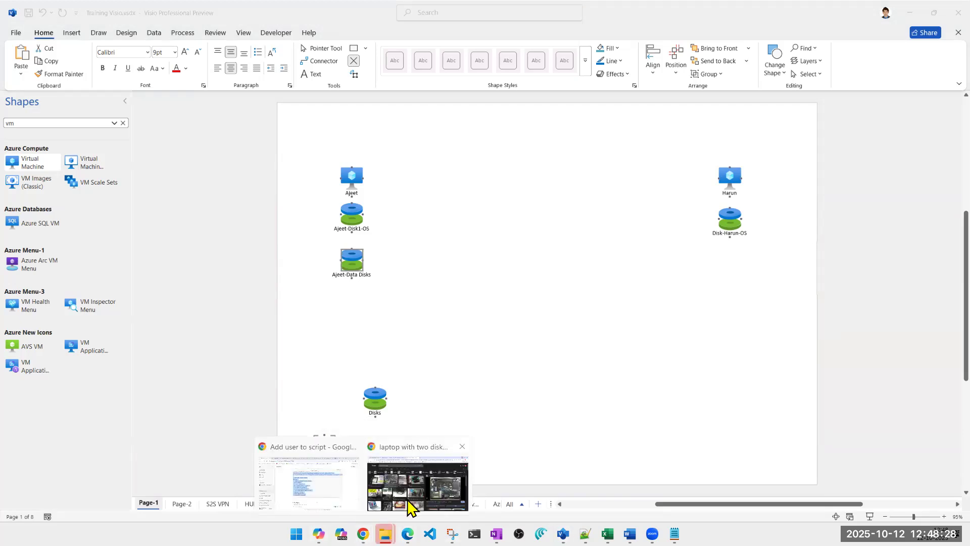
left_click(407, 499)
left_click(160, 13)
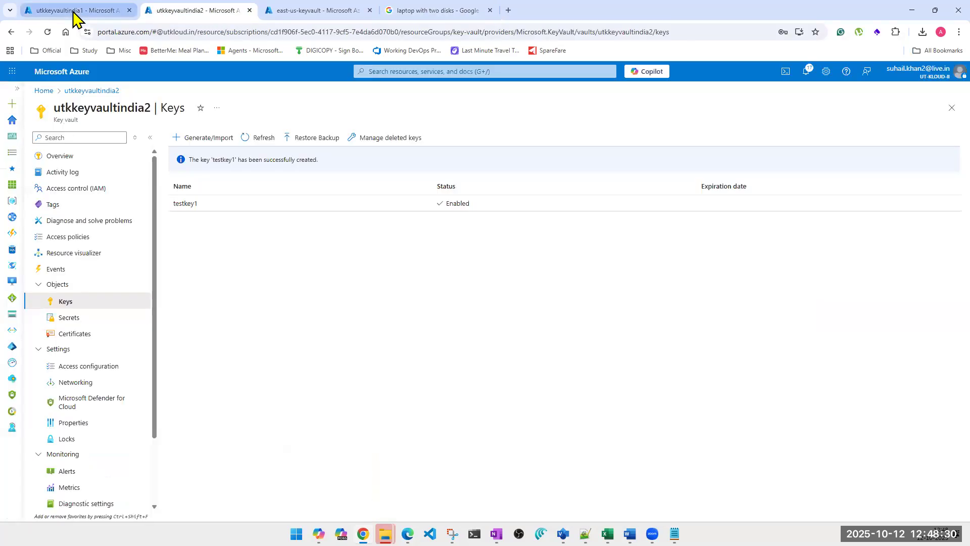
Step: Return to the utkkeyvaultindia1 browser session and bring up the list of all virtual machines
left_click(83, 12)
left_click(453, 71)
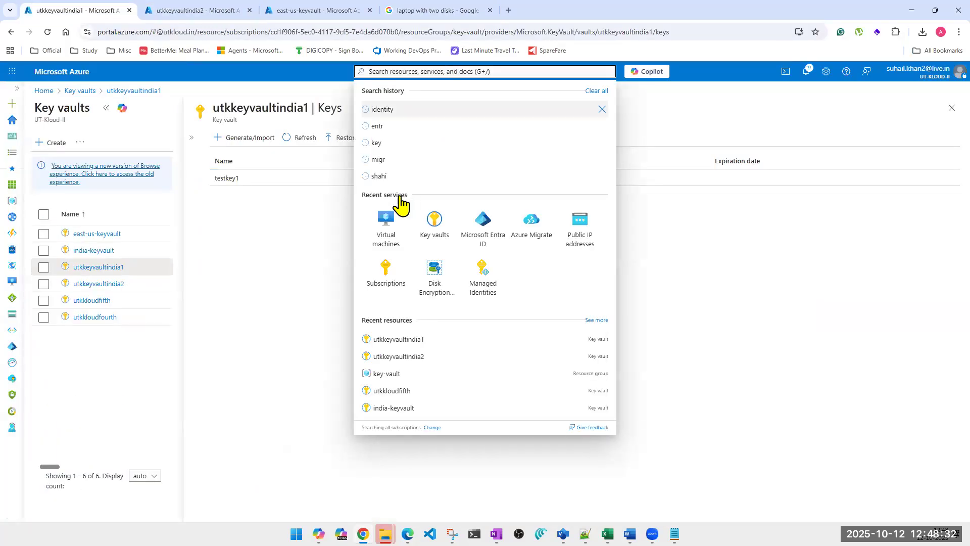
left_click(390, 219)
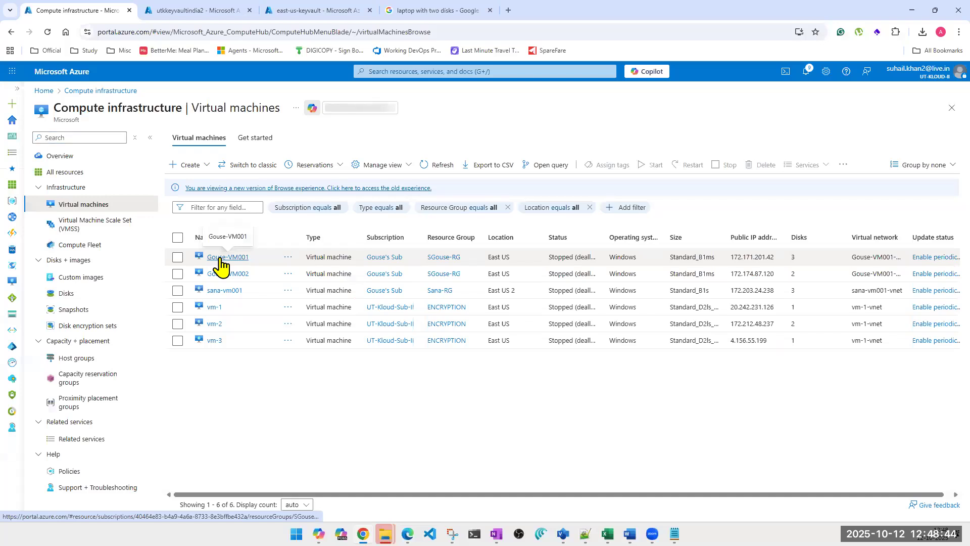
Step: Show the Disks settings of the first listed virtual machine, with its resource navigation menu collapsed
left_click(221, 258)
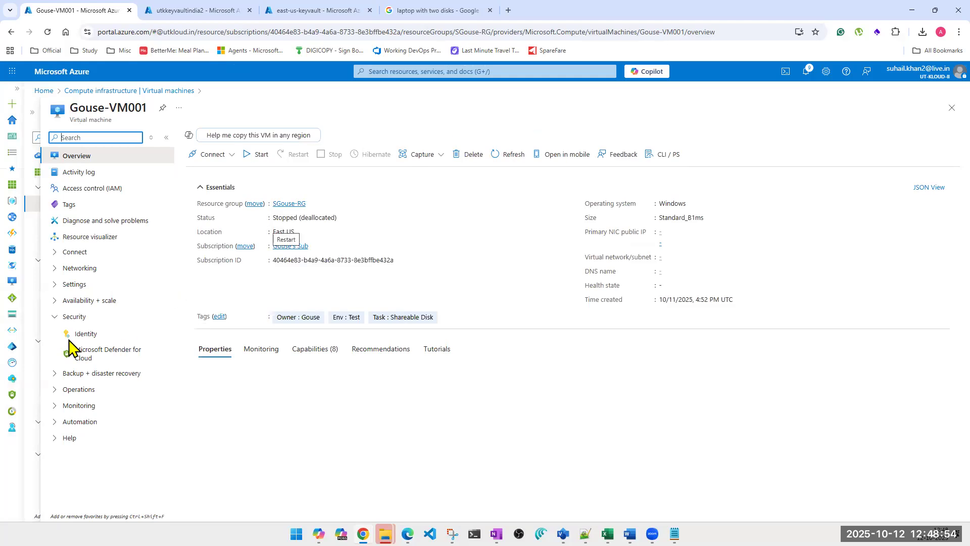
left_click(54, 284)
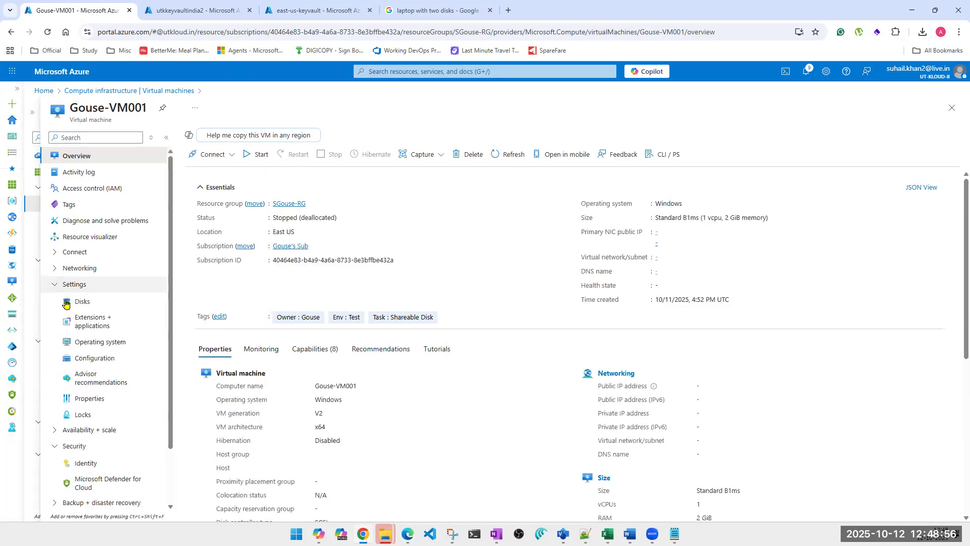
left_click(66, 302)
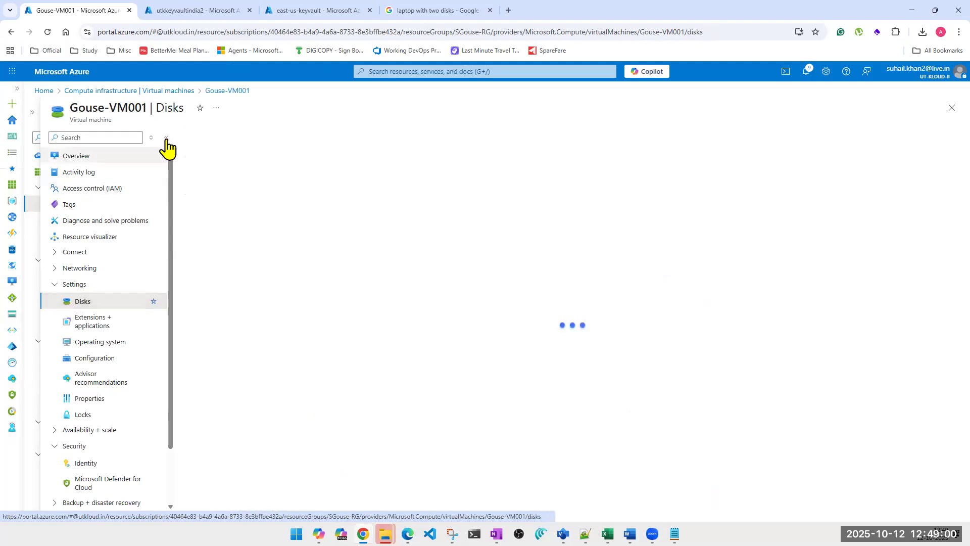
left_click(166, 138)
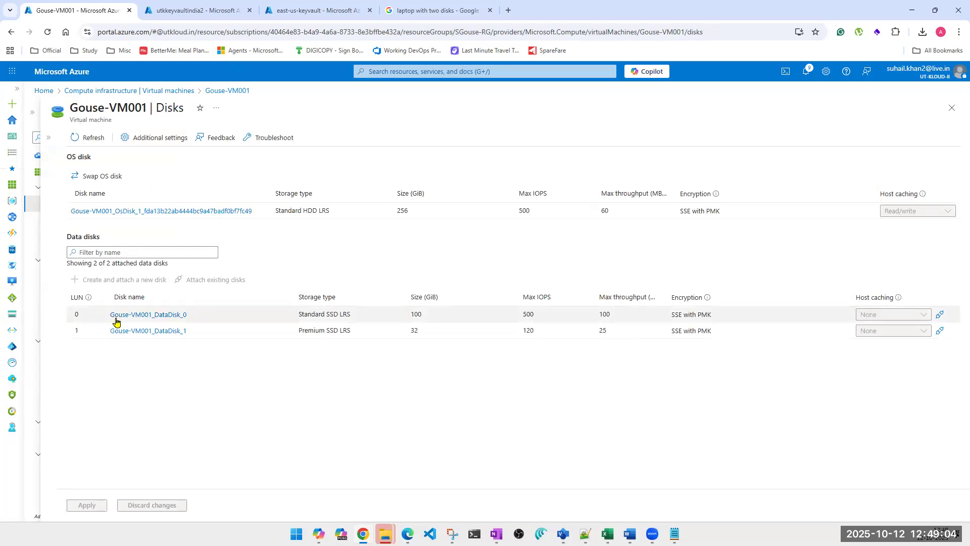
Step: Highlight the encryption type of the data disk at LUN 0 for examination
triple_click(679, 315)
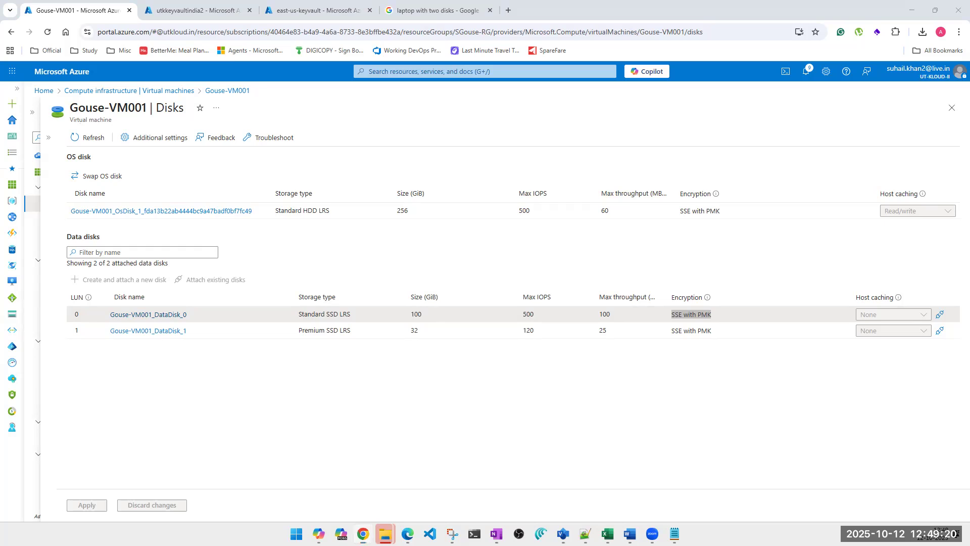
double_click(690, 315)
triple_click(687, 314)
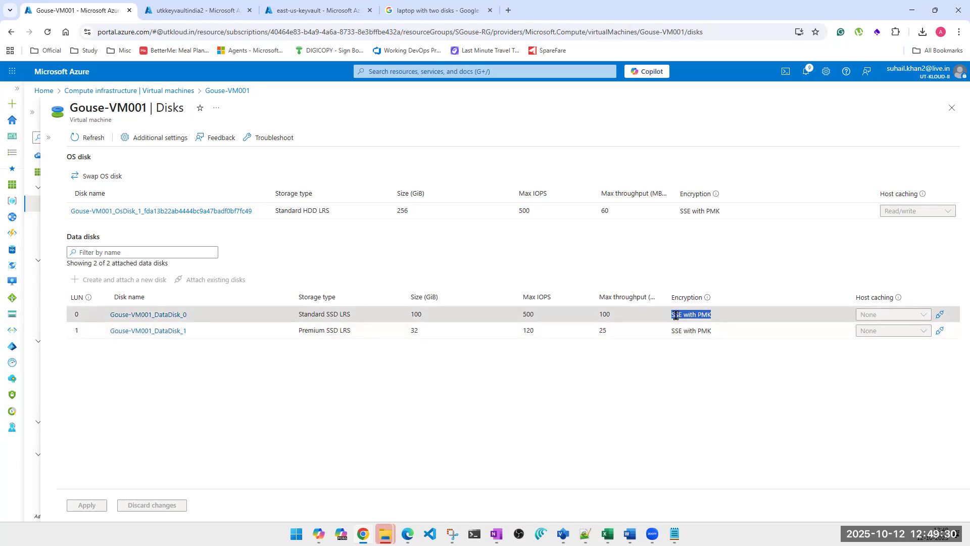
left_click(693, 315)
triple_click(704, 315)
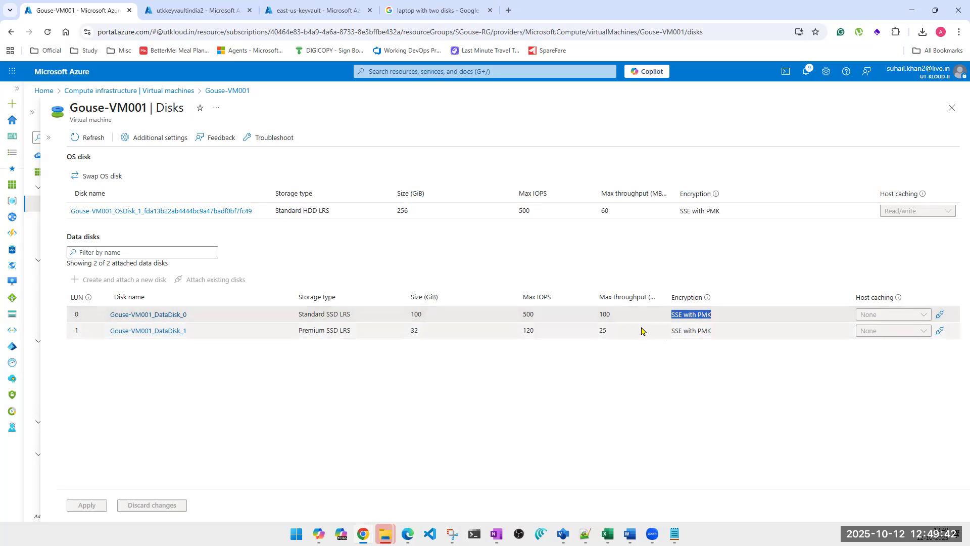
triple_click(685, 316)
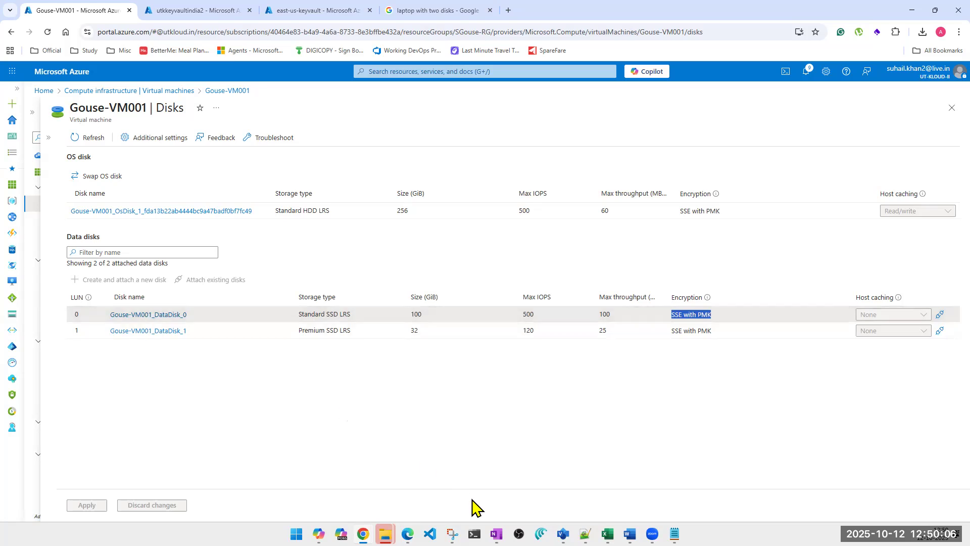
Step: Switch to Visio, append "-PMK+CMK" to the data disk's label, and move that disk below the other virtual machine's OS disk
key("alt+Tab")
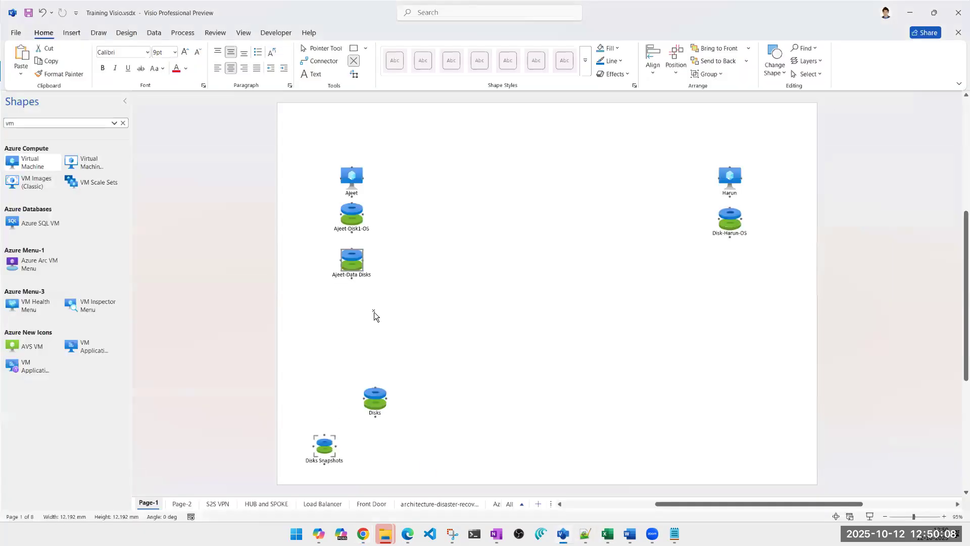
double_click(352, 268)
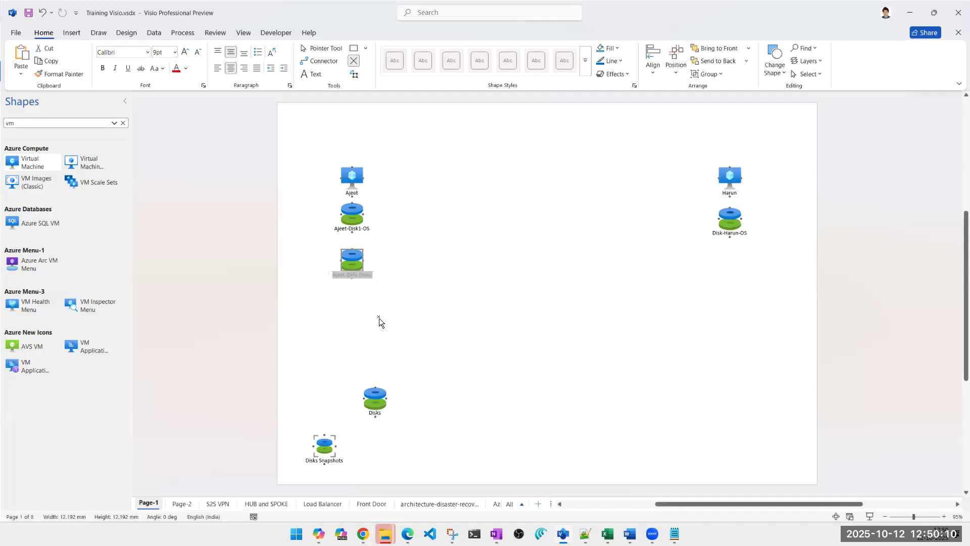
key("Escape")
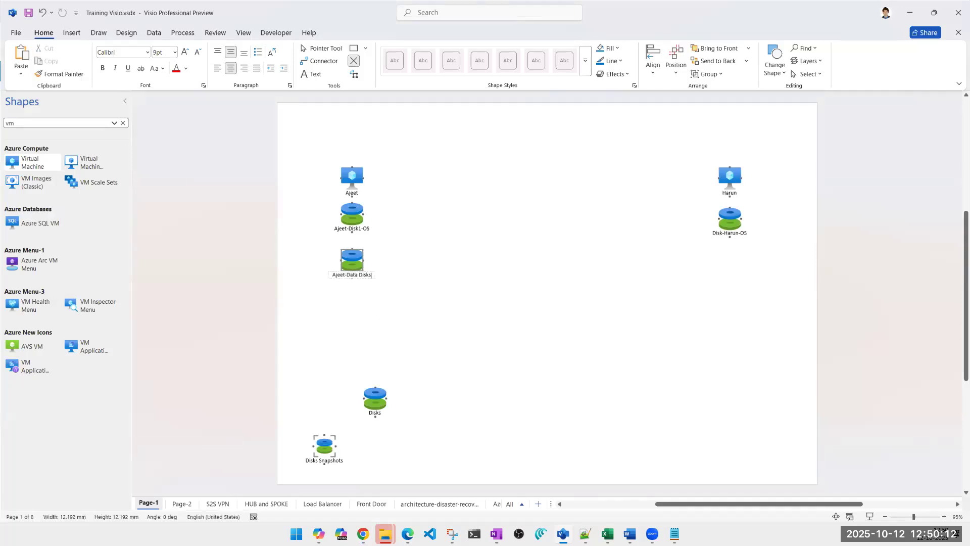
type("-")
type("PM")
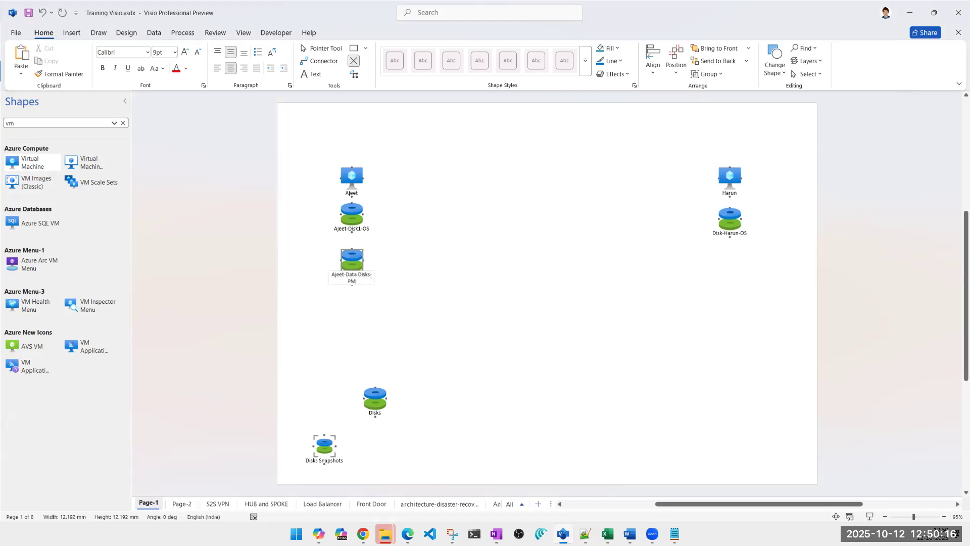
type("K+CMK")
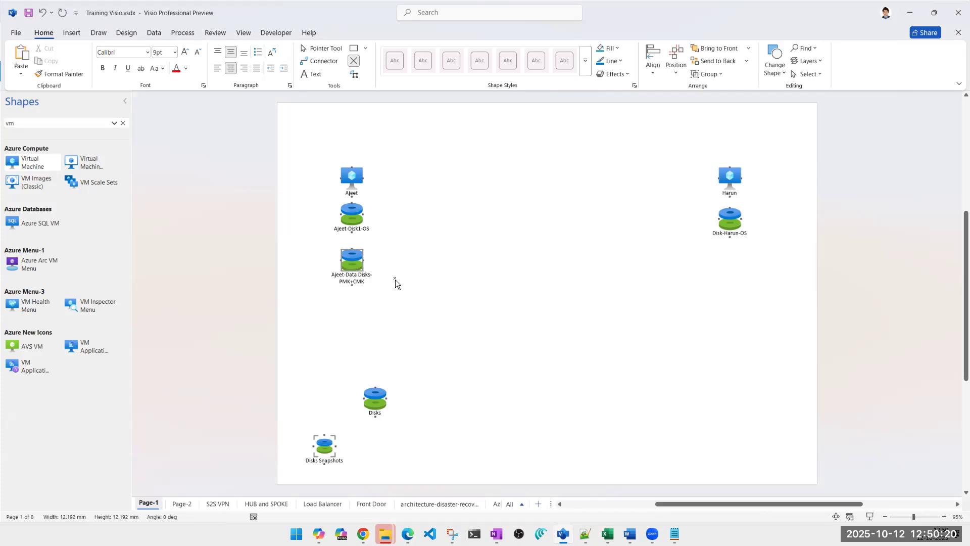
left_click(396, 280)
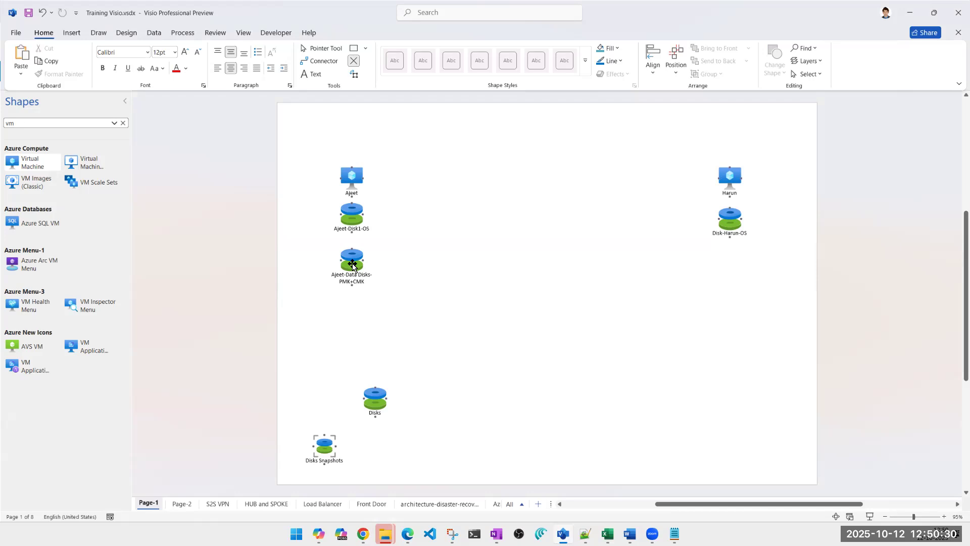
left_click_drag(352, 264, 734, 274)
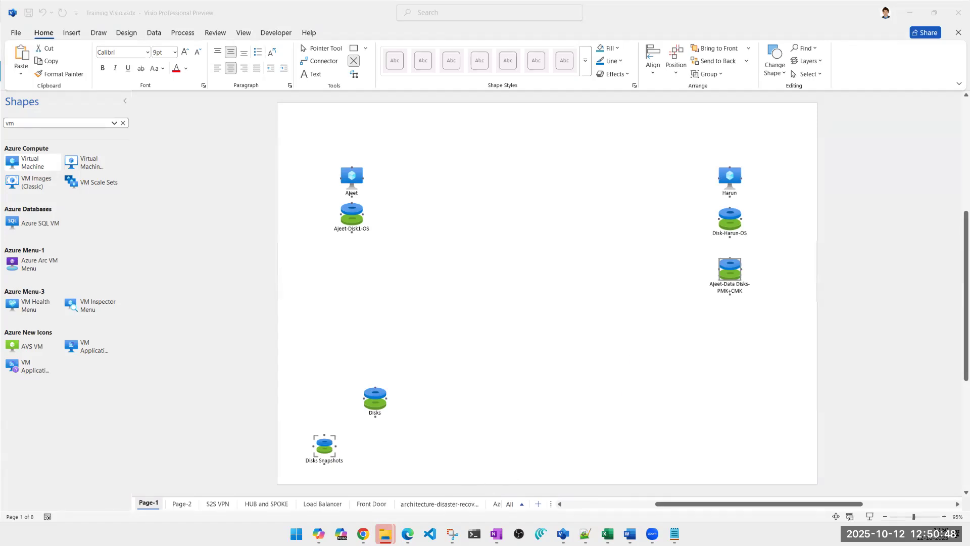
Step: Open a new File Explorer window
mouse_move(385, 534)
right_click(385, 534)
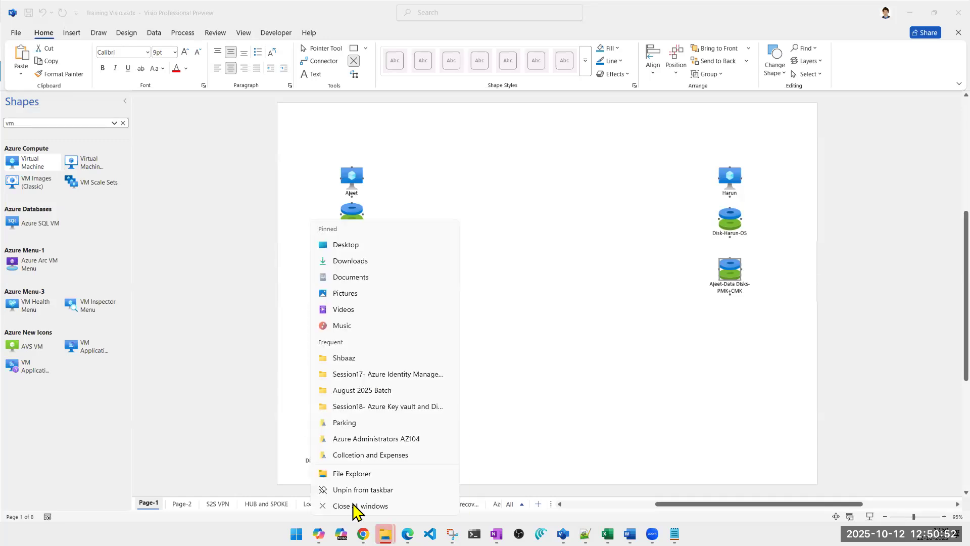
left_click(352, 474)
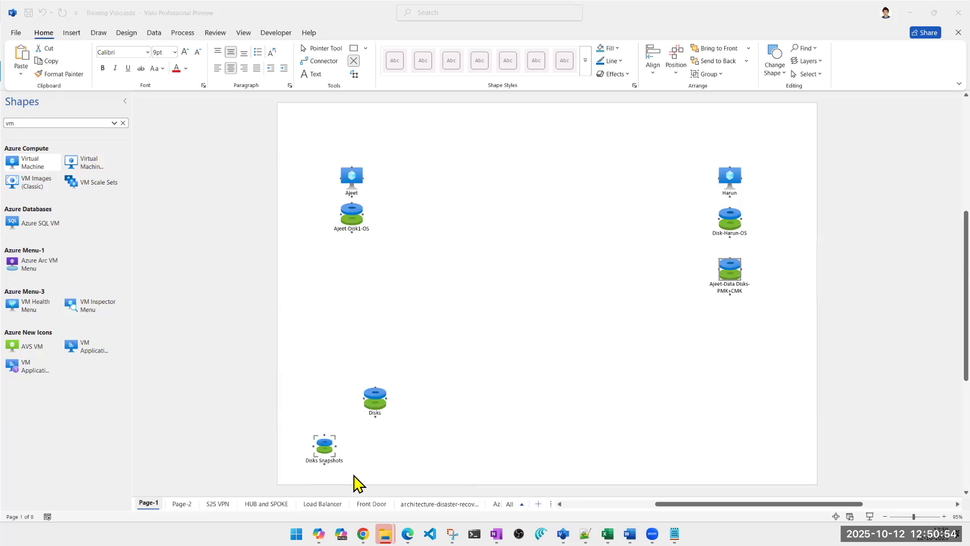